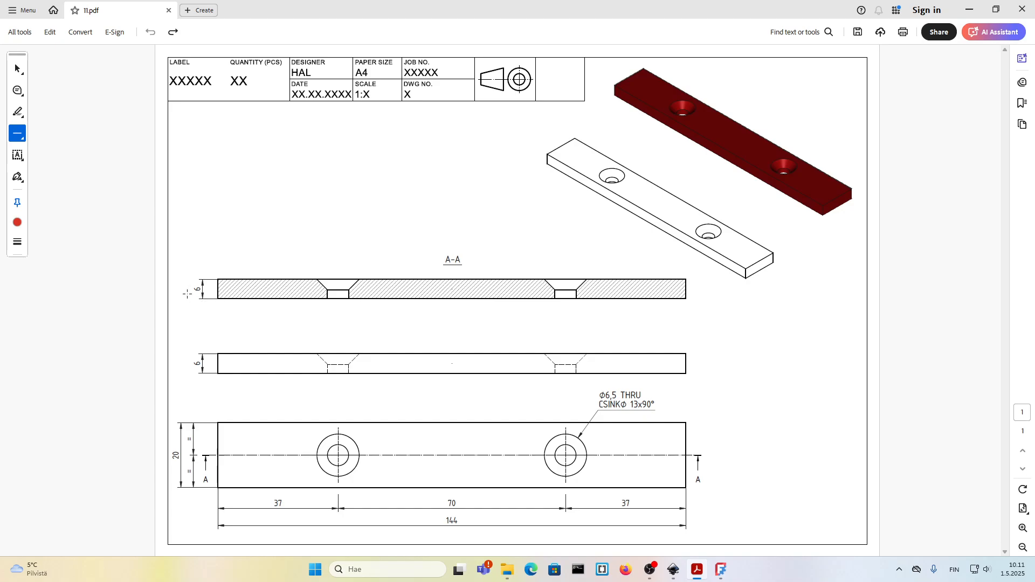
- Mark the 6 mm thickness dimensions of section A-A and the side view with short red strike lines
{"action": "left_click_drag", "start_coordinate": [188, 294], "coordinate": [699, 284]}
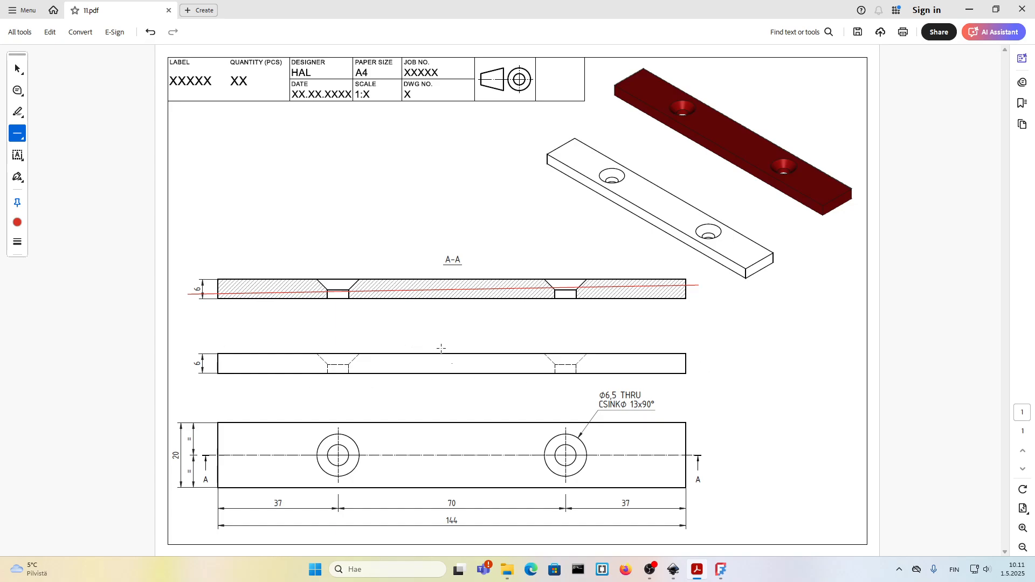
{"action": "key", "text": "ctrl+z"}
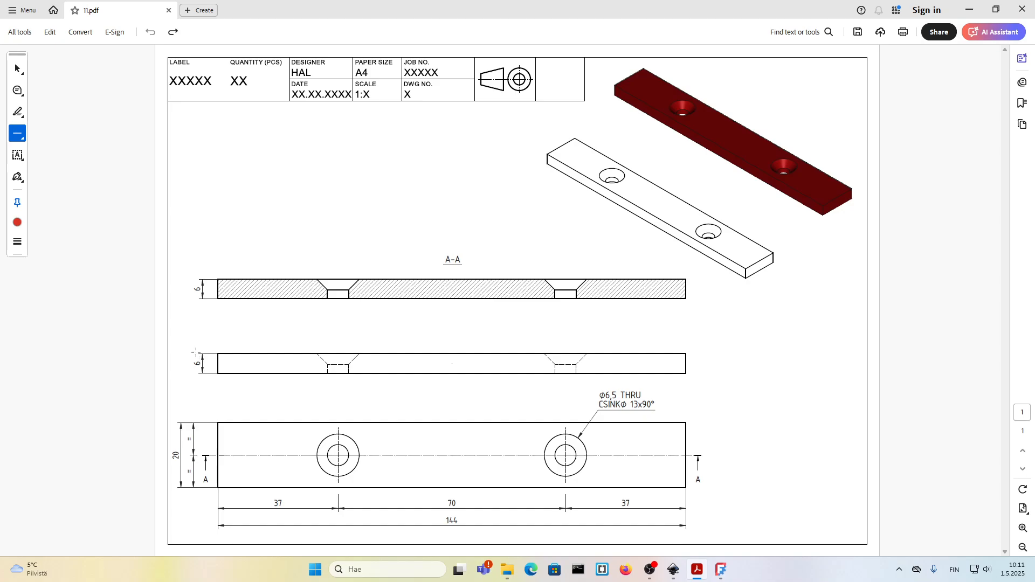
{"action": "left_click_drag", "start_coordinate": [196, 353], "coordinate": [204, 364]}
{"action": "left_click_drag", "start_coordinate": [197, 279], "coordinate": [203, 290]}
- Switch to FreeCAD, create an empty file, and add a body with a new sketch on the XY-plane
{"action": "left_click", "coordinate": [722, 571]}
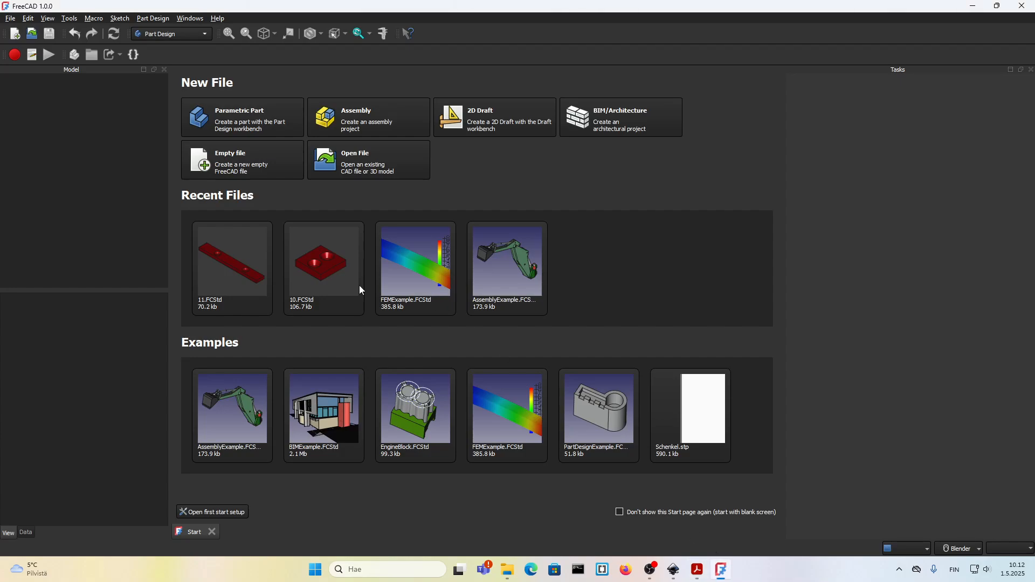
{"action": "left_click", "coordinate": [225, 157]}
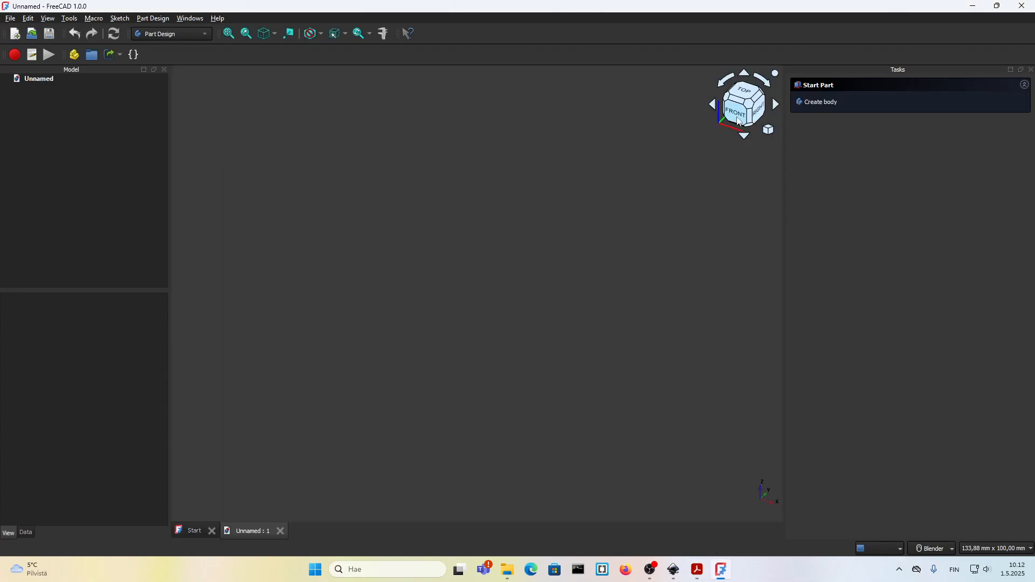
{"action": "left_click", "coordinate": [814, 102]}
{"action": "left_click", "coordinate": [822, 102]}
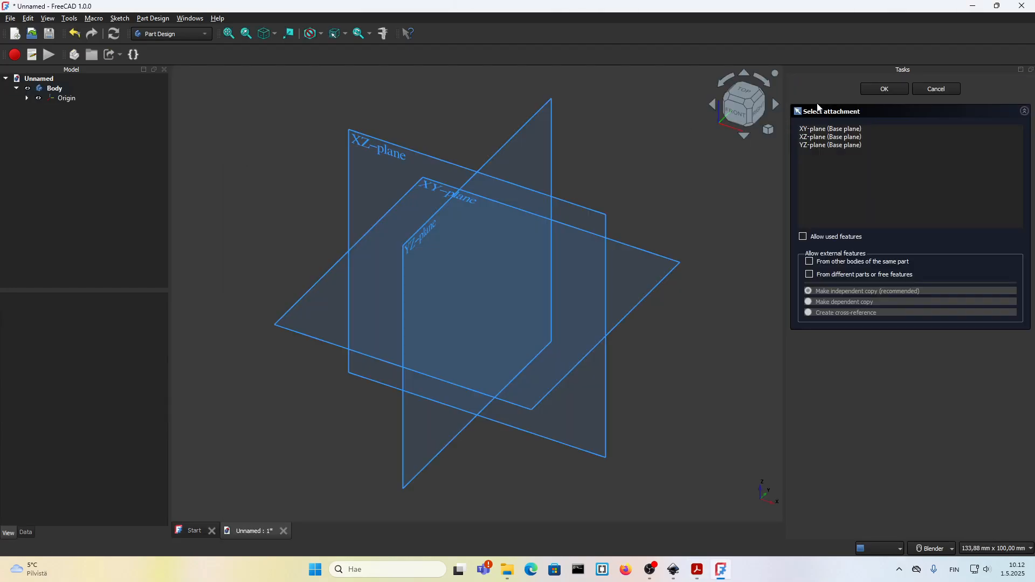
{"action": "left_click", "coordinate": [657, 286]}
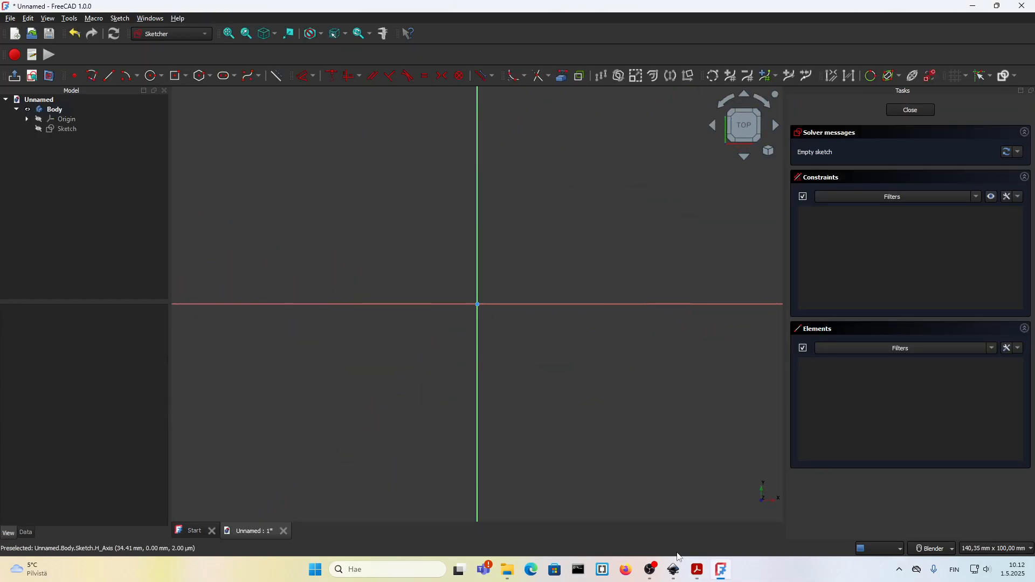
- Check the plate size in the PDF drawing and sketch a 144 by 20 mm rectangle centred on the origin
{"action": "left_click", "coordinate": [697, 569]}
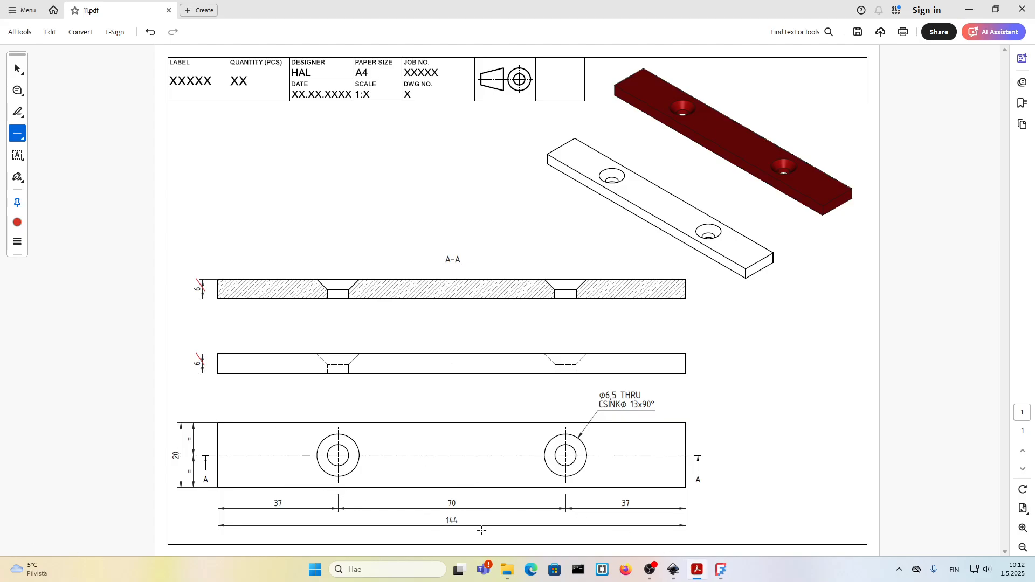
{"action": "left_click", "coordinate": [722, 569]}
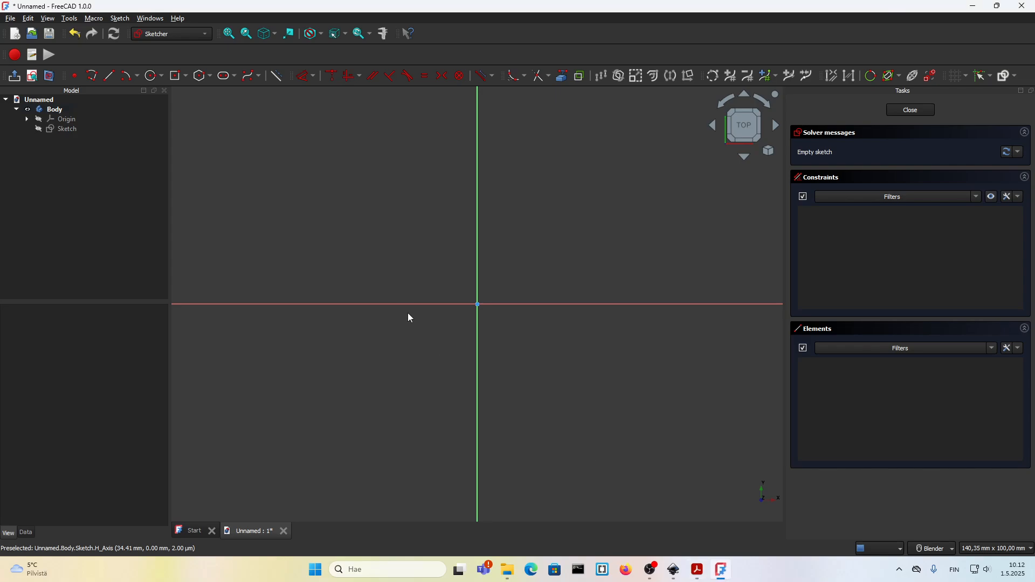
{"action": "left_click", "coordinate": [175, 75]}
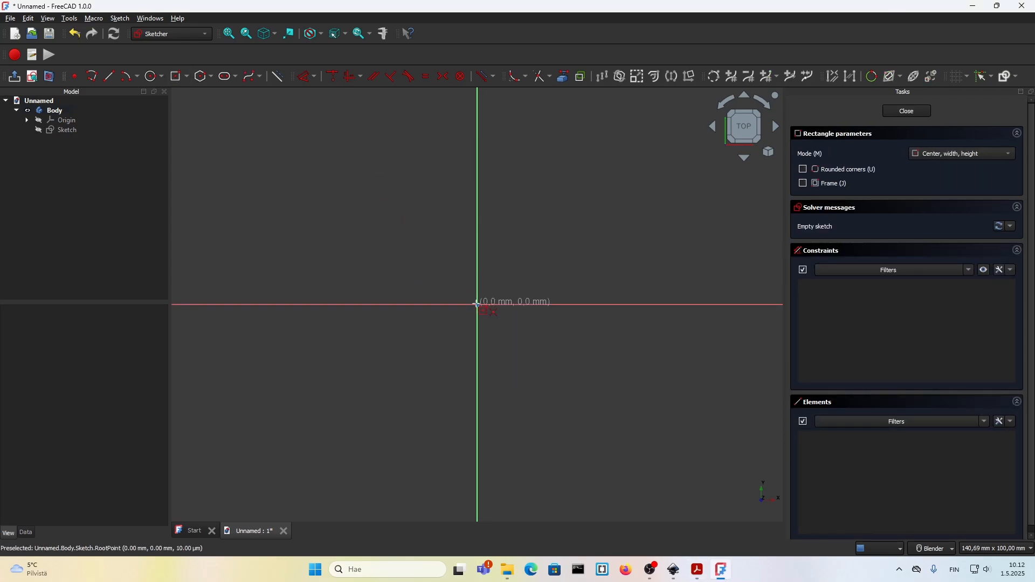
{"action": "left_click", "coordinate": [477, 305]}
{"action": "type", "text": "144"}
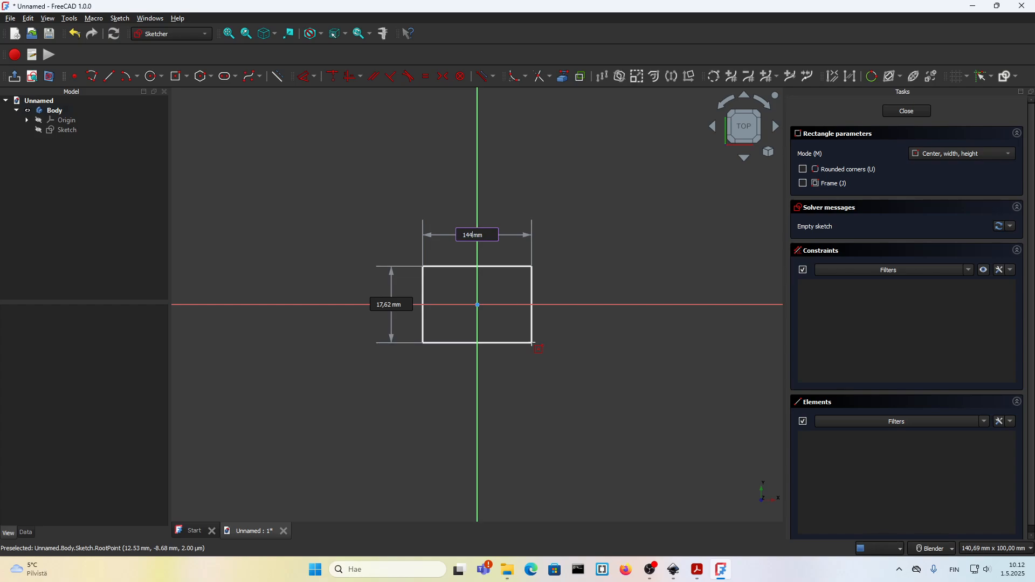
{"action": "key", "text": "Tab"}
{"action": "type", "text": "20"}
{"action": "key", "text": "Return"}
{"action": "scroll", "coordinate": [506, 324], "scroll_direction": "down", "scroll_amount": 3}
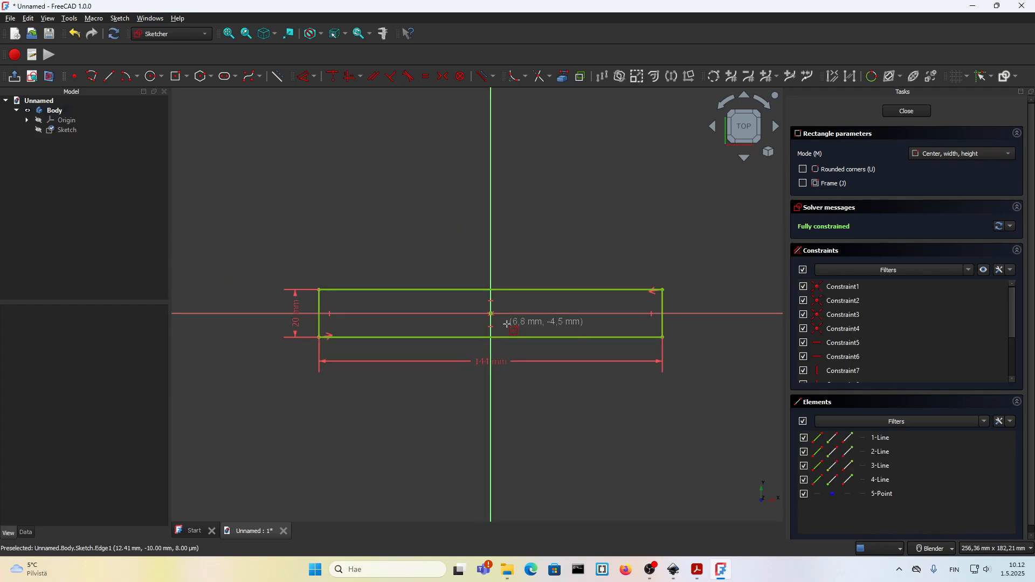
{"action": "key", "text": "Escape"}
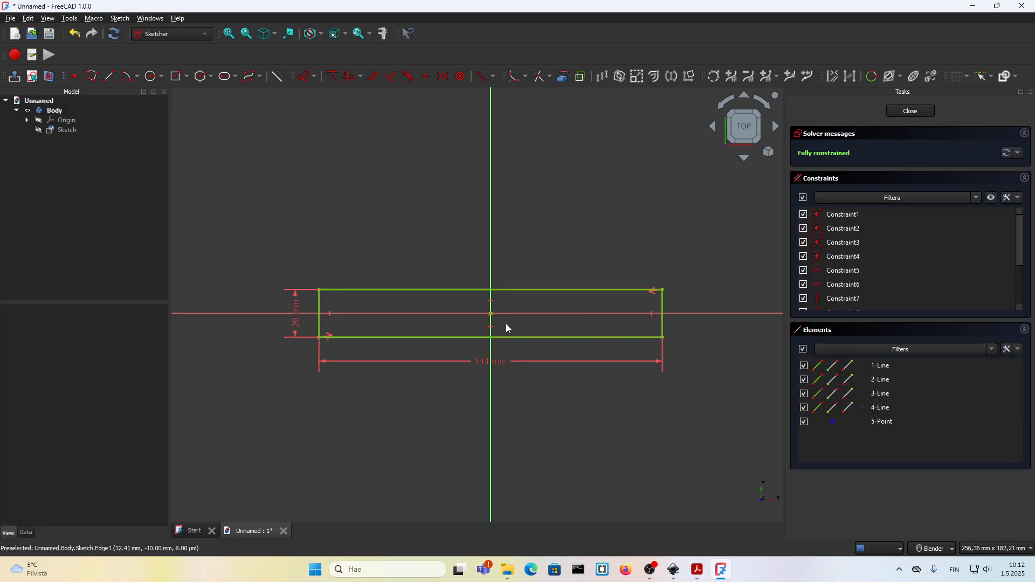
- Finish the rectangle sketch and pad it to a length of 6 mm
{"action": "left_click", "coordinate": [898, 114]}
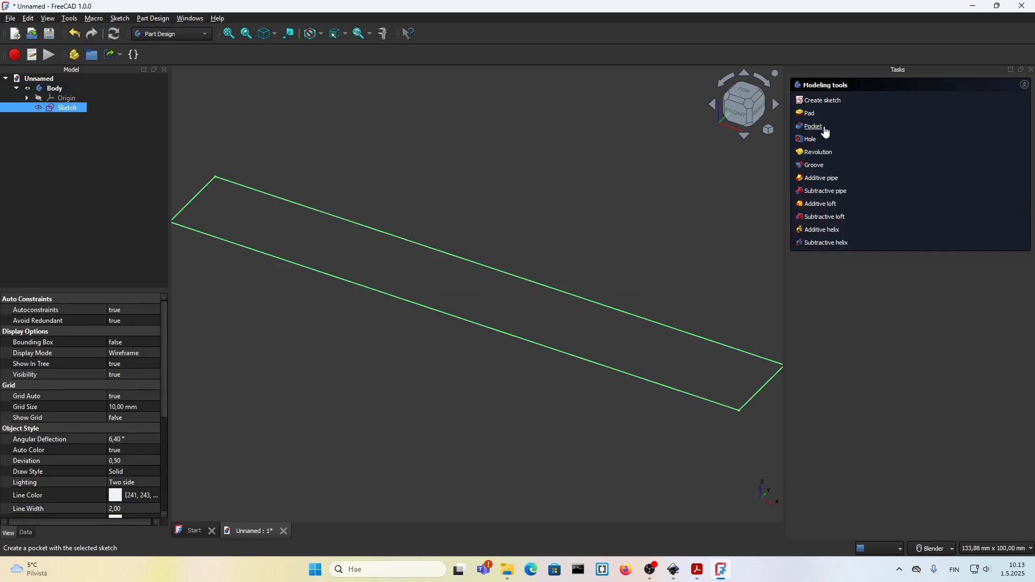
{"action": "left_click", "coordinate": [809, 114]}
{"action": "type", "text": "6"}
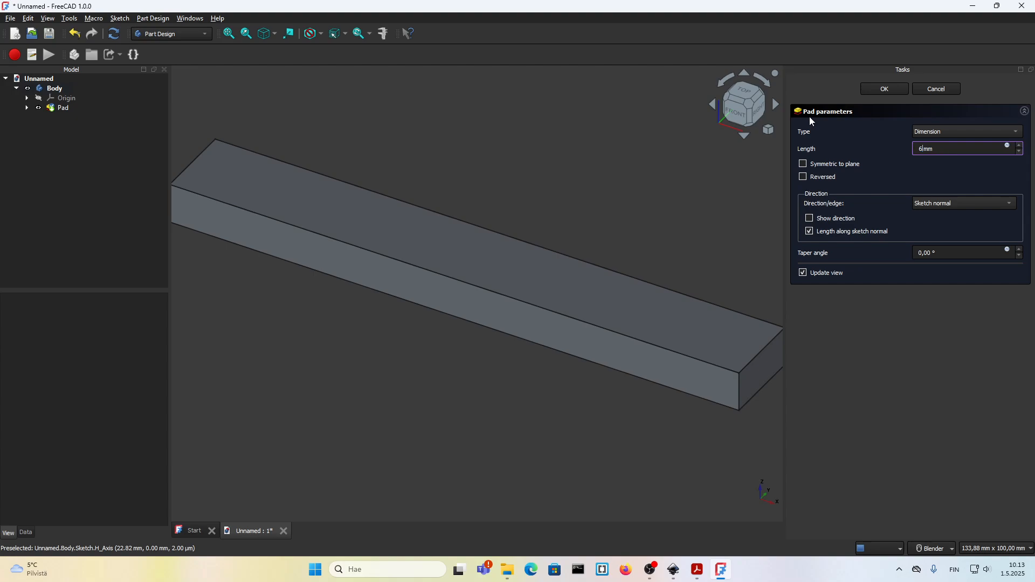
{"action": "left_click", "coordinate": [885, 89]}
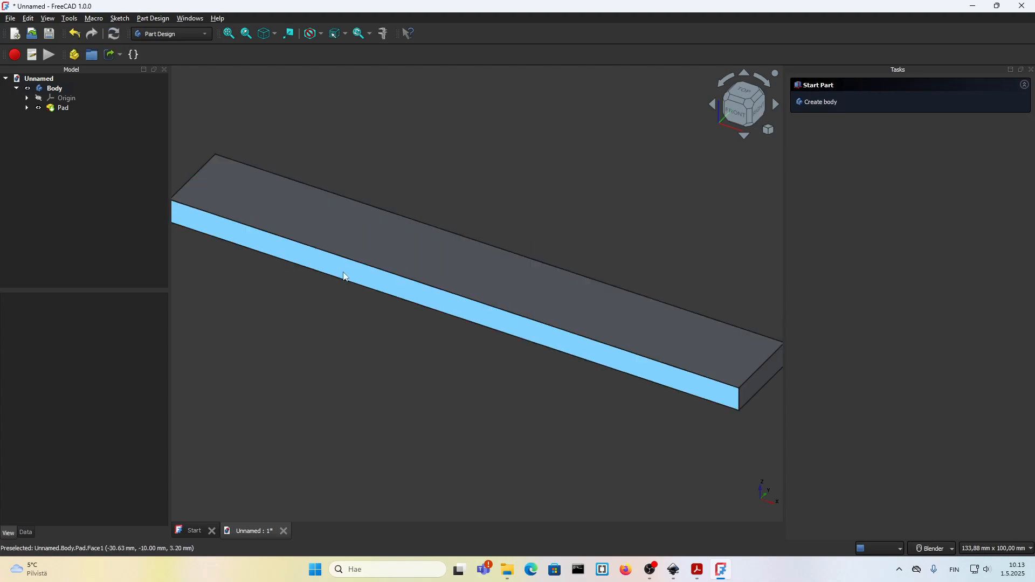
{"action": "scroll", "coordinate": [343, 276], "scroll_direction": "down", "scroll_amount": 2}
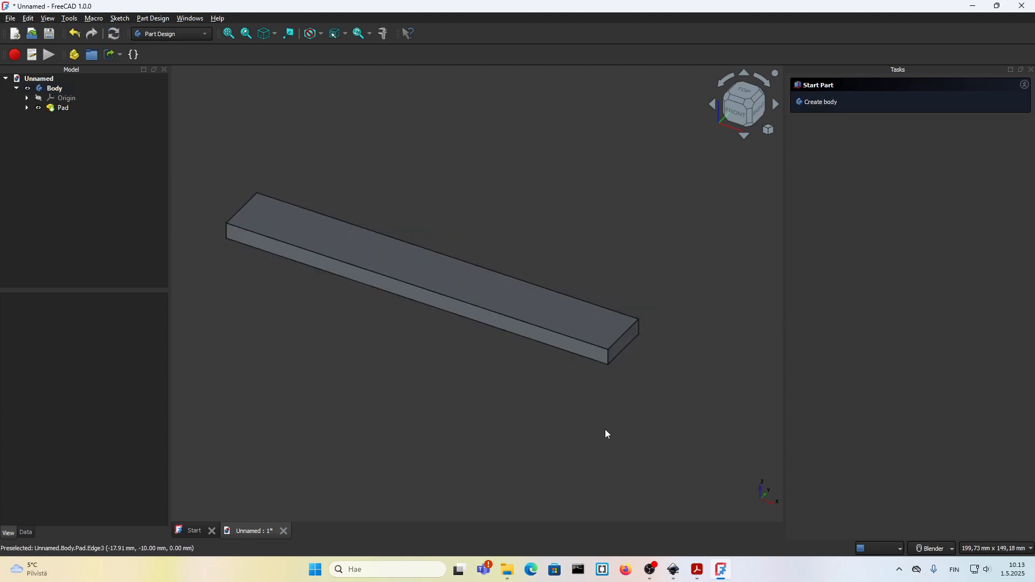
- Check the hole callout in the PDF drawing and sketch two circles on the plate's top face, centred on the horizontal axis either side of the origin
{"action": "left_click", "coordinate": [702, 571]}
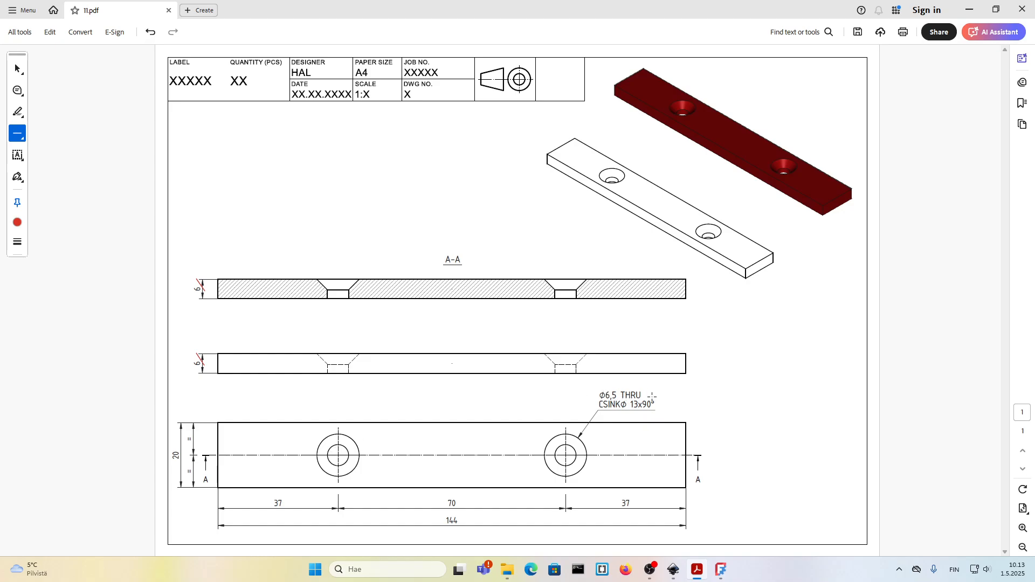
{"action": "left_click", "coordinate": [721, 571]}
{"action": "left_click", "coordinate": [722, 571]}
{"action": "left_click", "coordinate": [721, 571]}
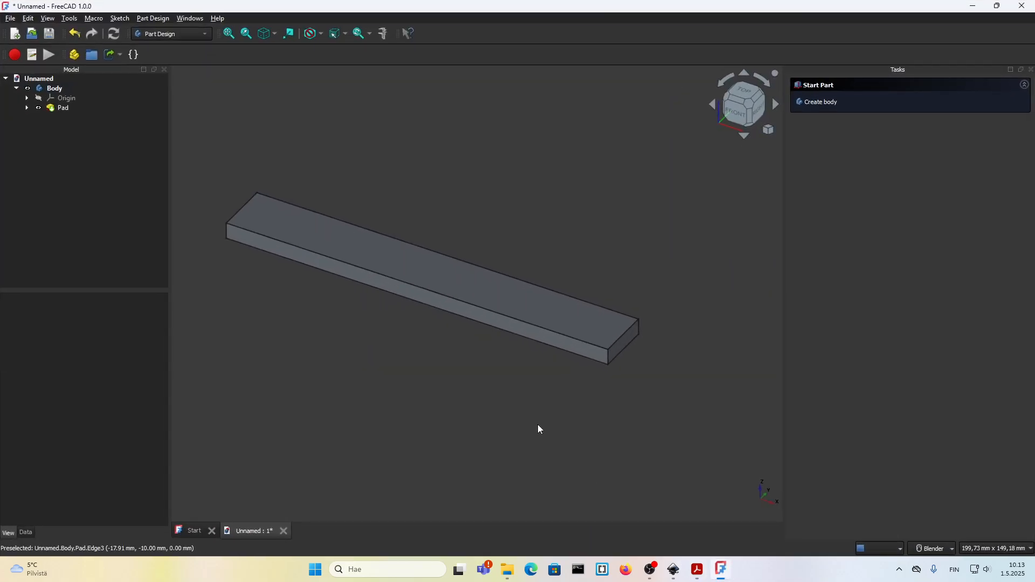
{"action": "left_click", "coordinate": [446, 276]}
{"action": "left_click", "coordinate": [832, 101]}
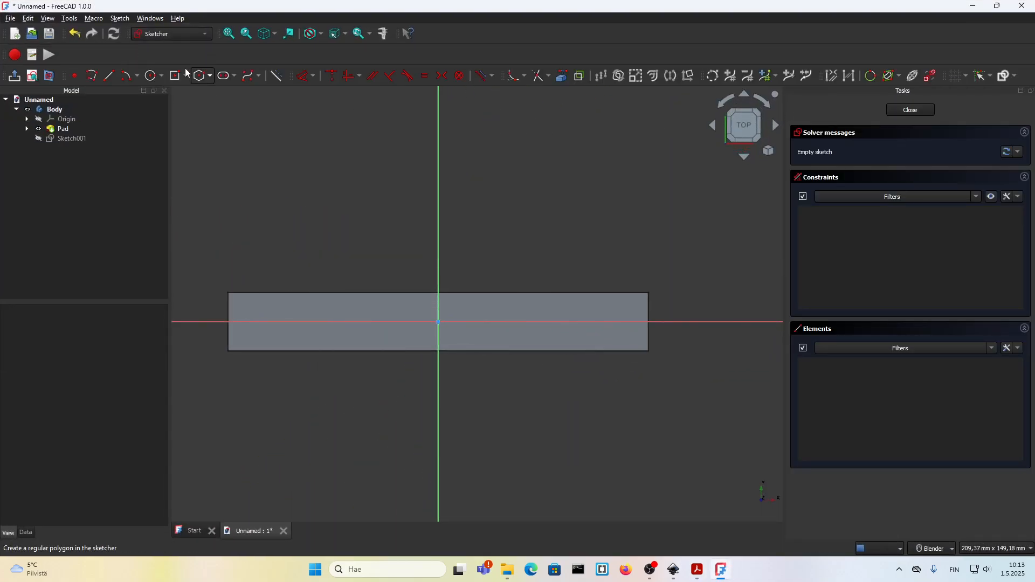
{"action": "left_click", "coordinate": [152, 76]}
{"action": "left_click", "coordinate": [334, 320]}
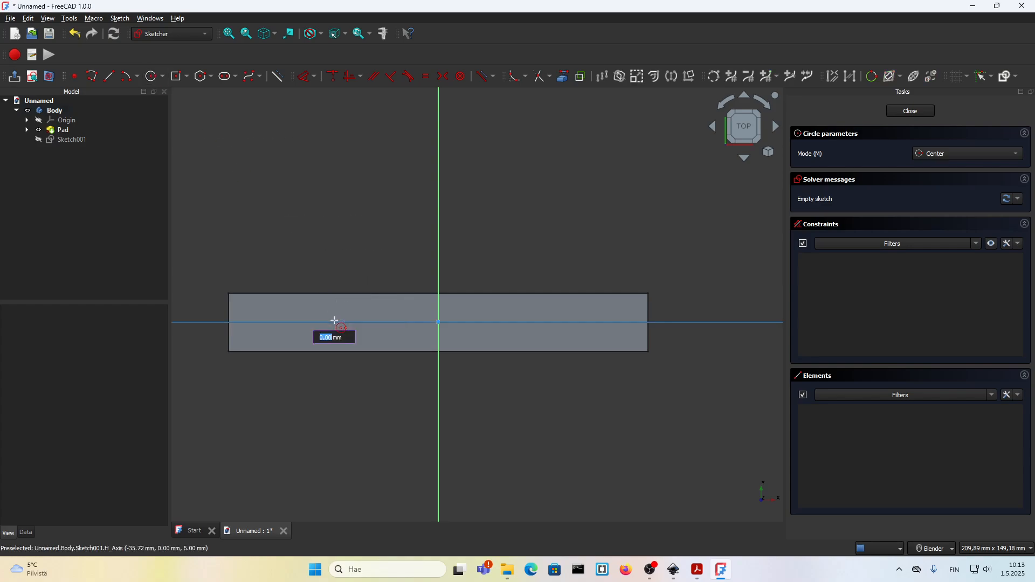
{"action": "left_click", "coordinate": [366, 353]}
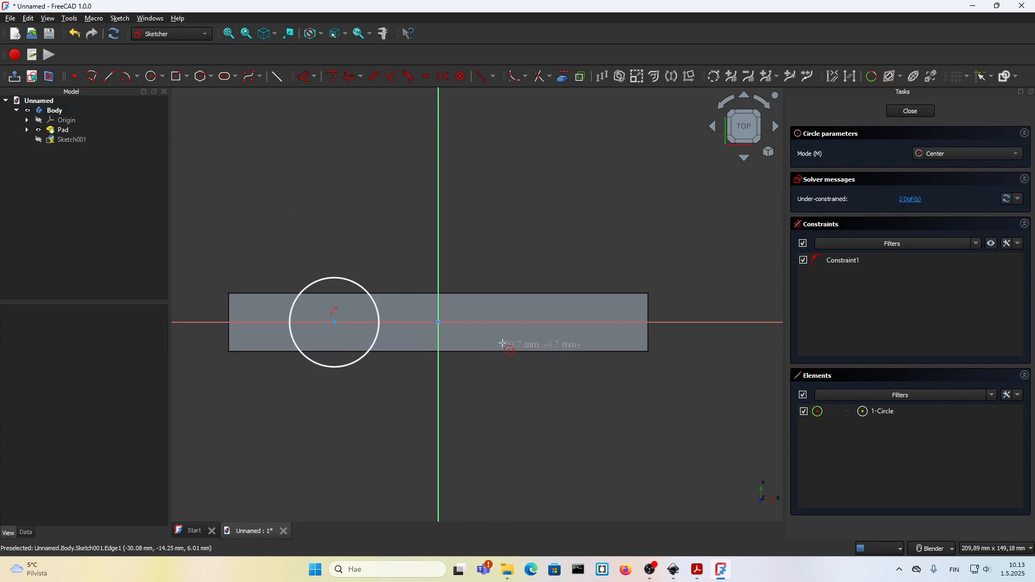
{"action": "left_click", "coordinate": [533, 322]}
{"action": "left_click", "coordinate": [543, 388]}
{"action": "right_click", "coordinate": [526, 423]}
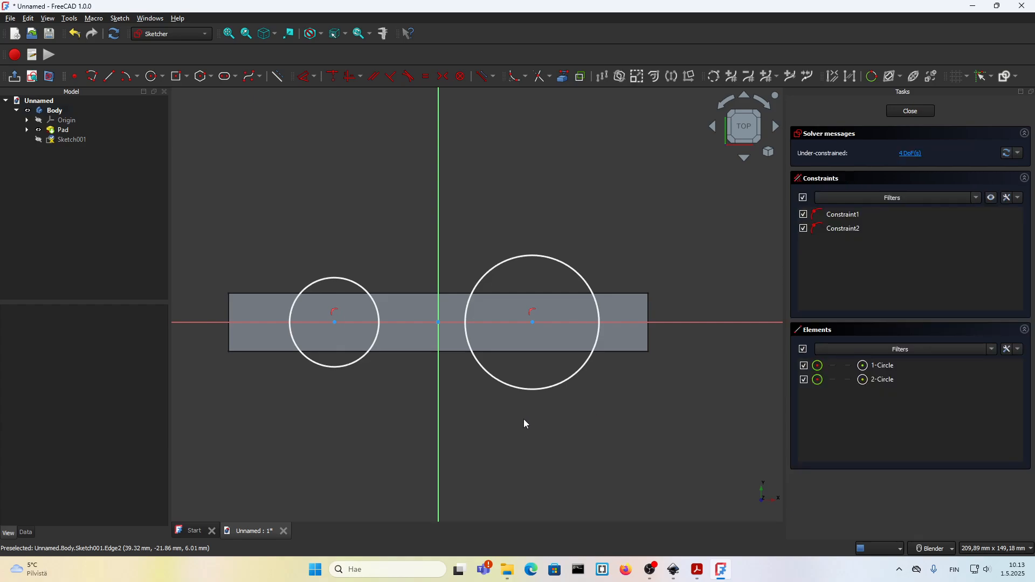
- Dimension the right circle with a diameter of 6,5 mm
{"action": "key", "text": "d"}
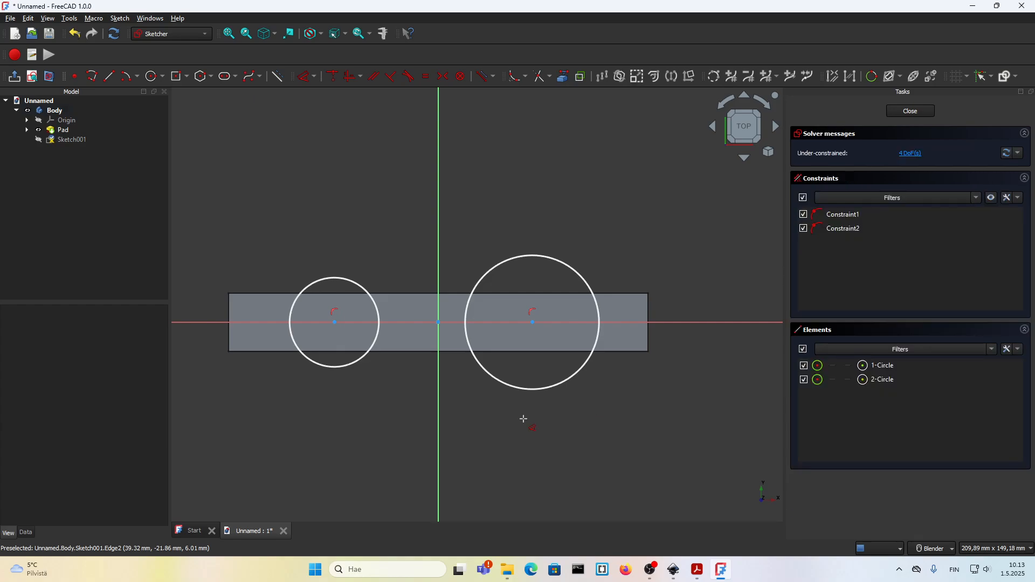
{"action": "left_click", "coordinate": [558, 386]}
{"action": "left_click", "coordinate": [654, 425]}
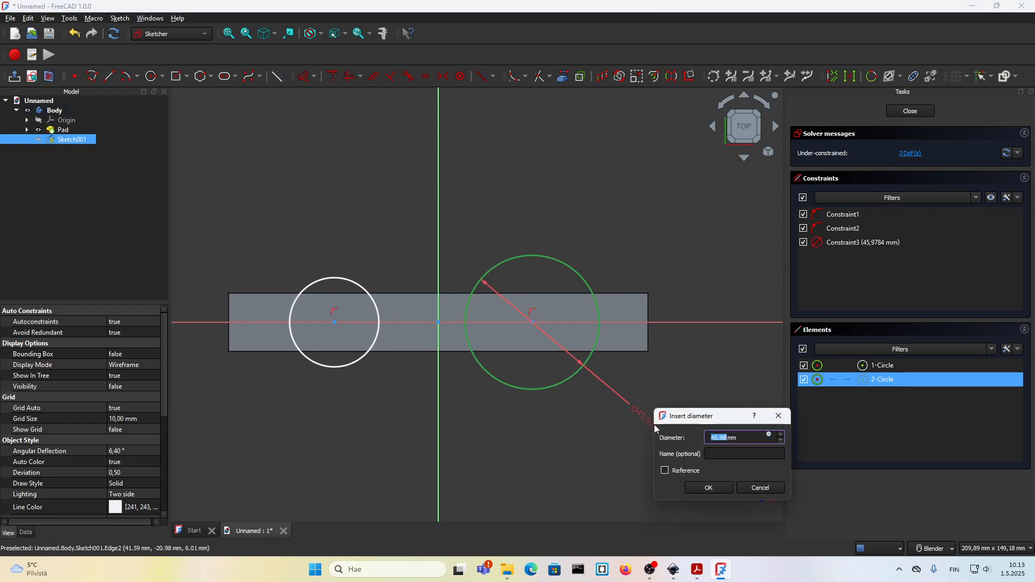
{"action": "type", "text": "6,5"}
{"action": "key", "text": "Return"}
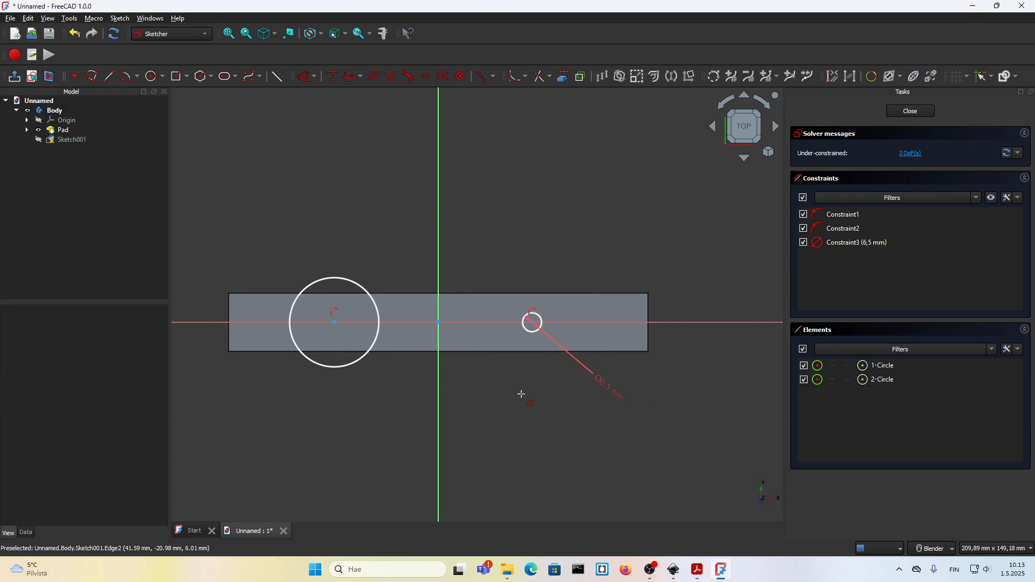
- Constrain the left circle to be equal in size to the right circle
{"action": "left_click", "coordinate": [527, 331]}
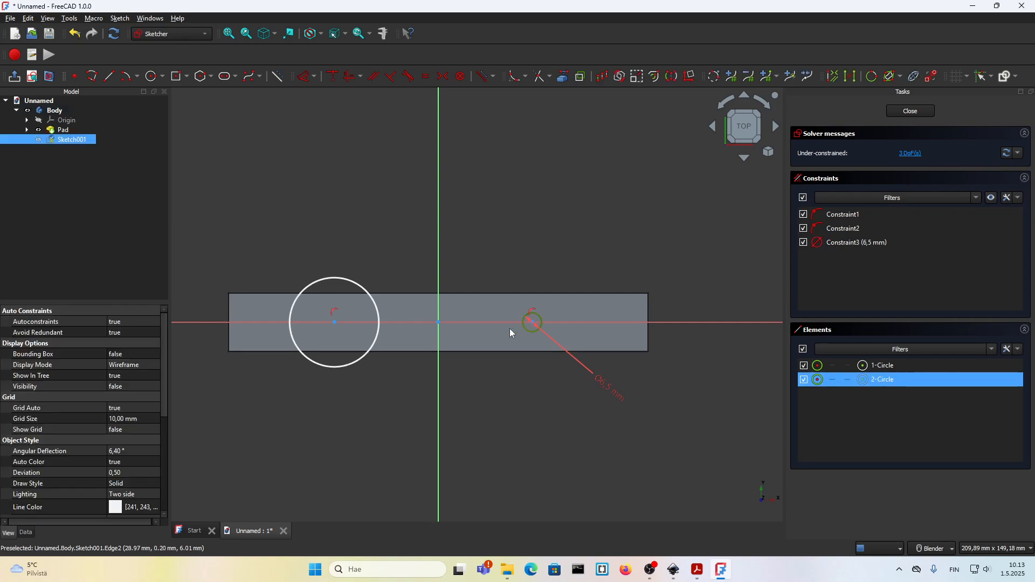
{"action": "left_click", "coordinate": [377, 340]}
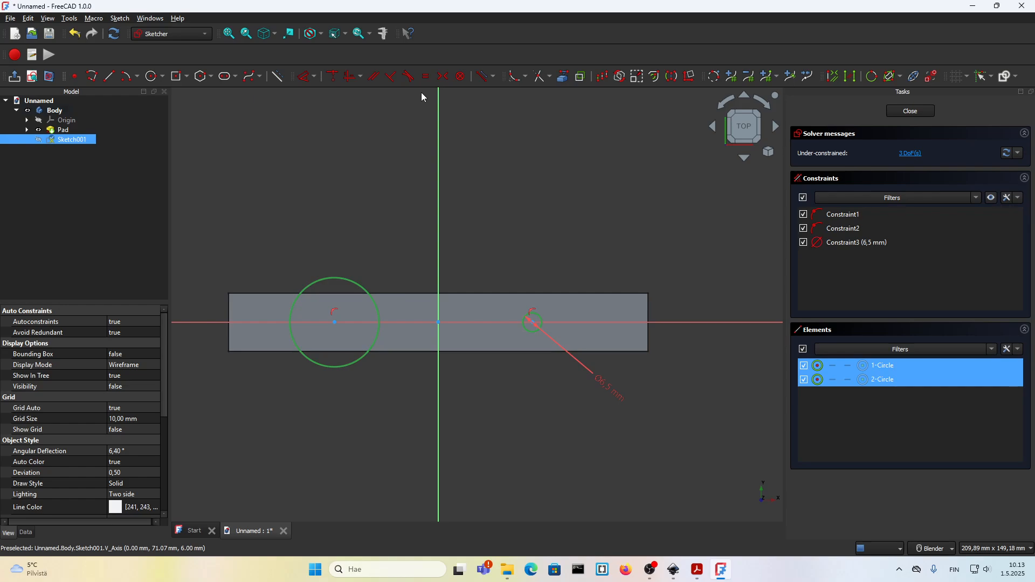
{"action": "left_click", "coordinate": [426, 76]}
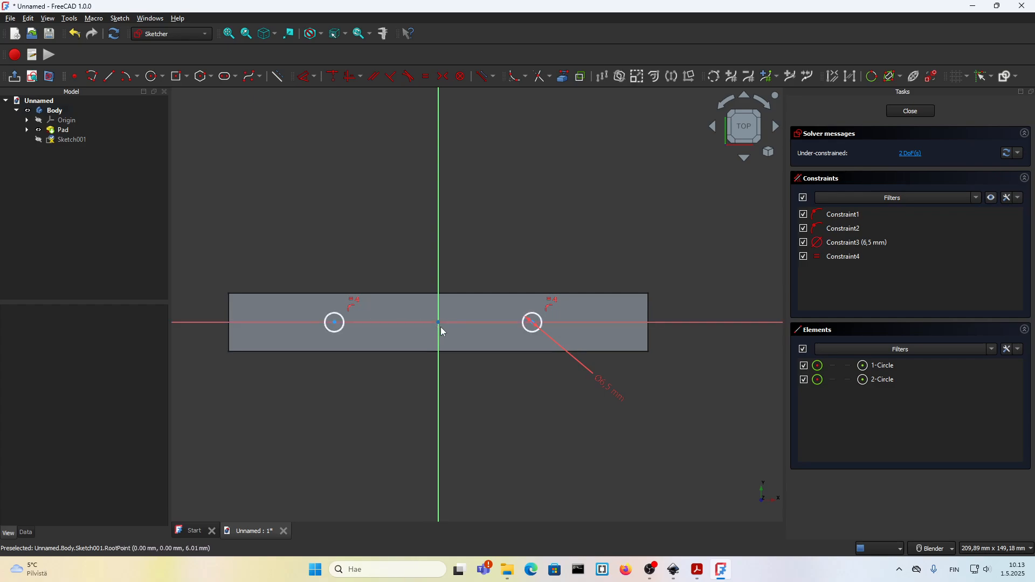
- Make the two circle centres symmetric about the vertical axis and test the constraint by moving the right circle inward
{"action": "left_click", "coordinate": [534, 325]}
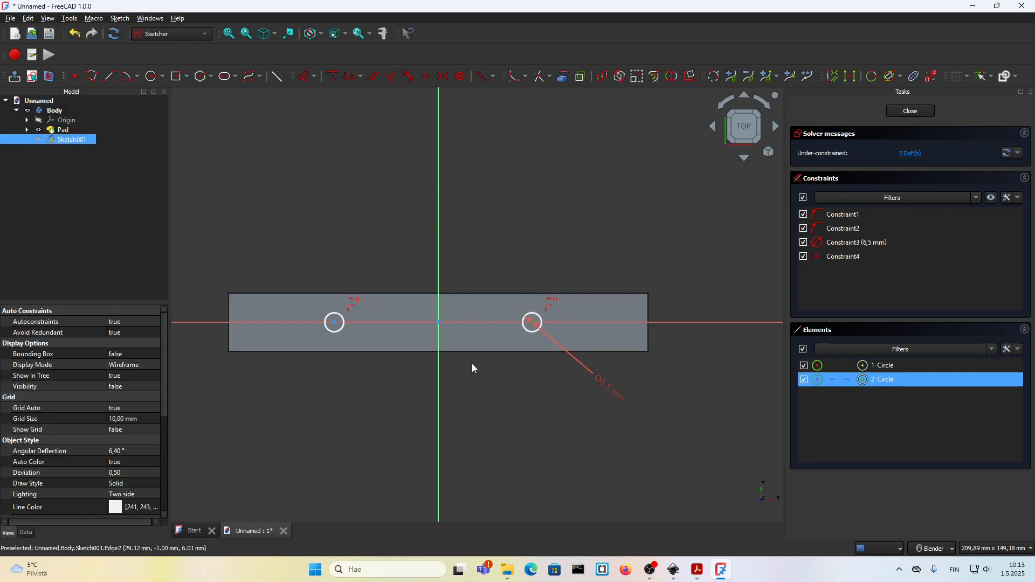
{"action": "left_click", "coordinate": [335, 323]}
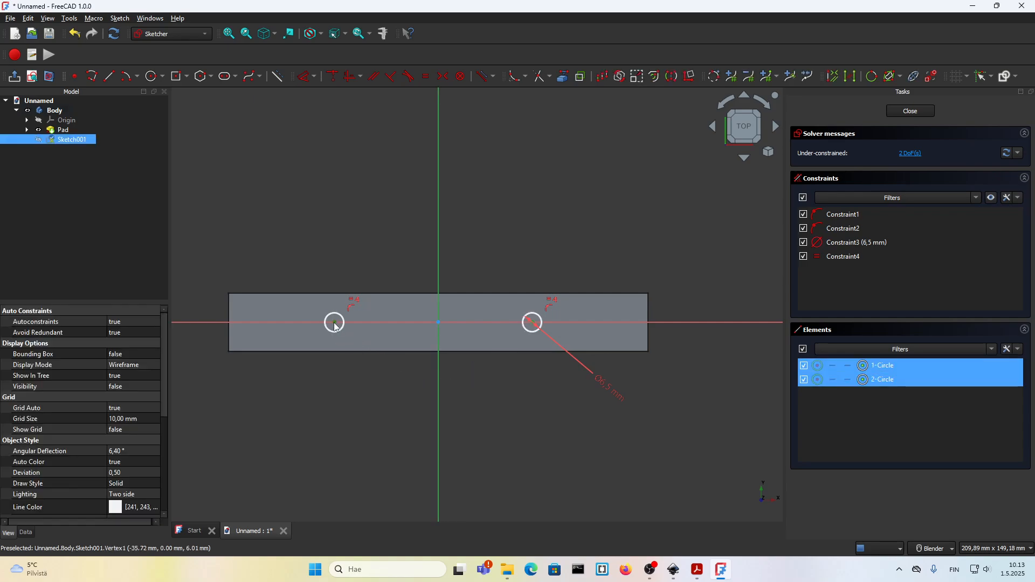
{"action": "left_click", "coordinate": [443, 76]}
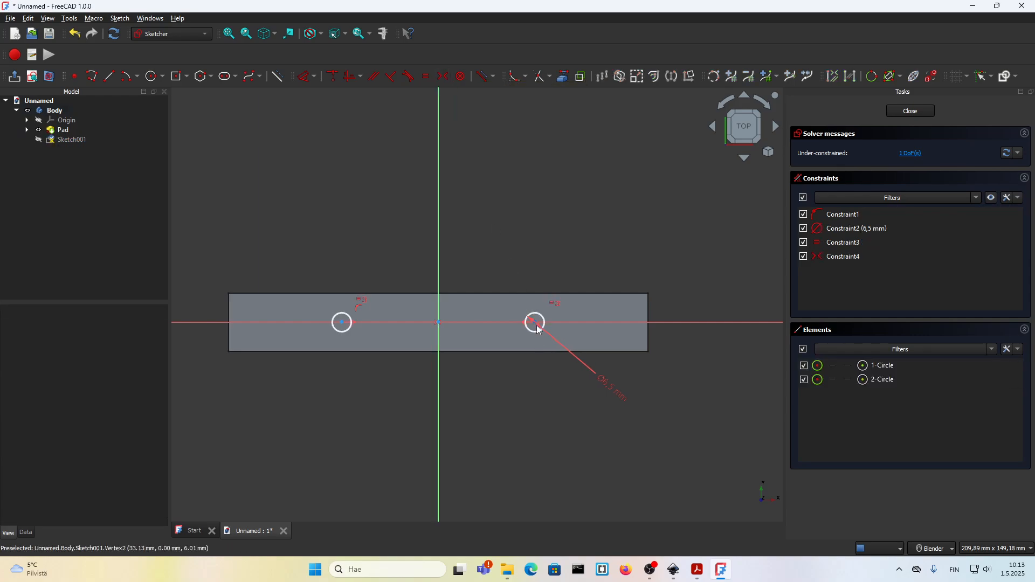
{"action": "left_click_drag", "start_coordinate": [539, 328], "coordinate": [518, 412]}
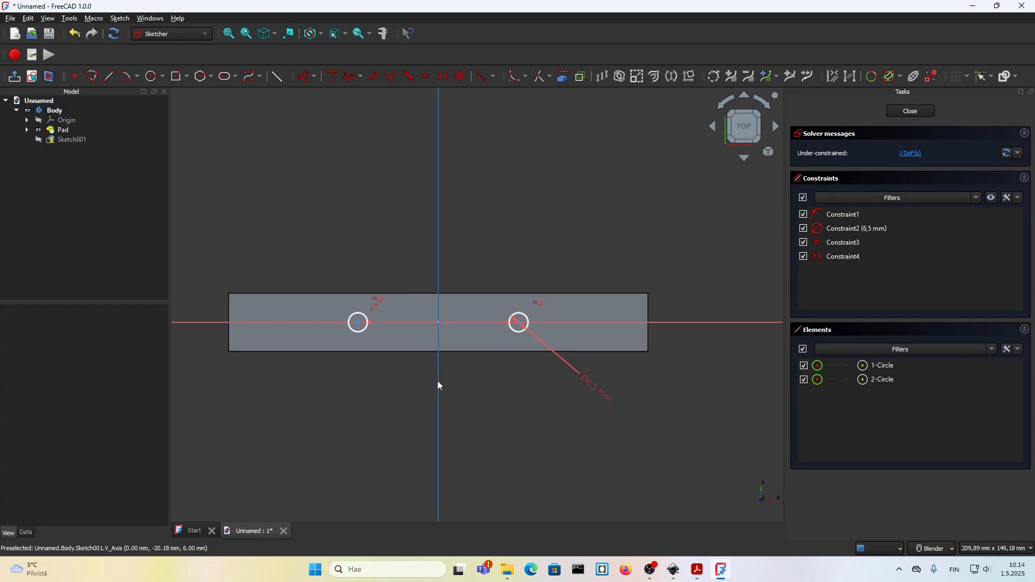
- Dimension the right circle's centre 35 mm from the vertical axis and close the sketch
{"action": "left_click", "coordinate": [440, 385]}
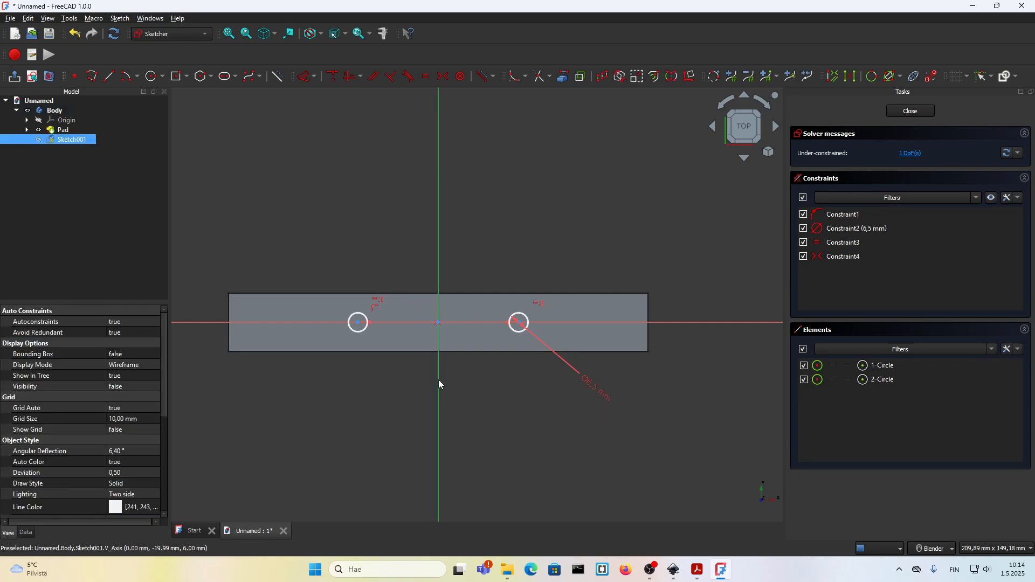
{"action": "left_click", "coordinate": [519, 323]}
{"action": "key", "text": "l"}
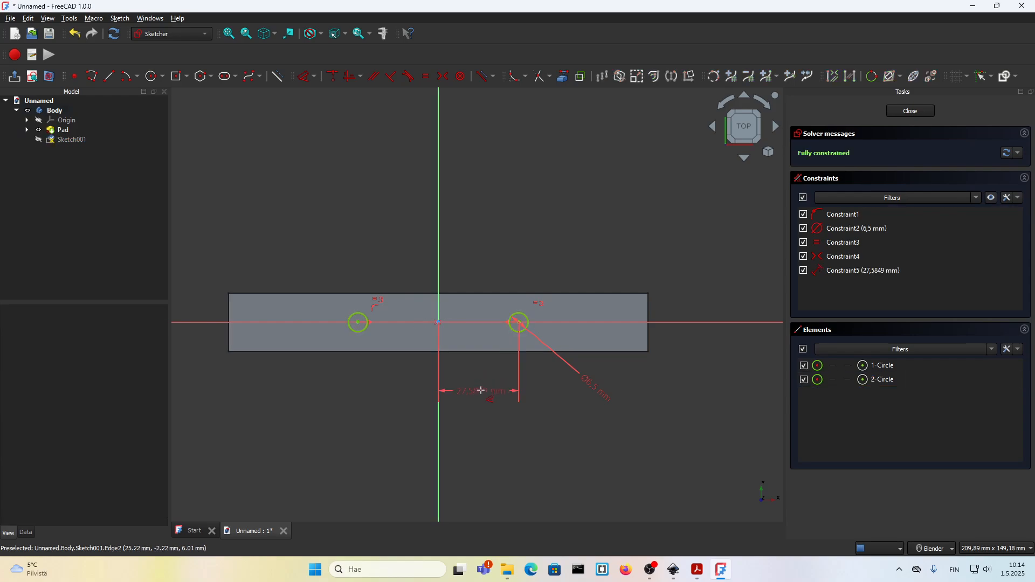
{"action": "double_click", "coordinate": [481, 391]}
{"action": "type", "text": "35"}
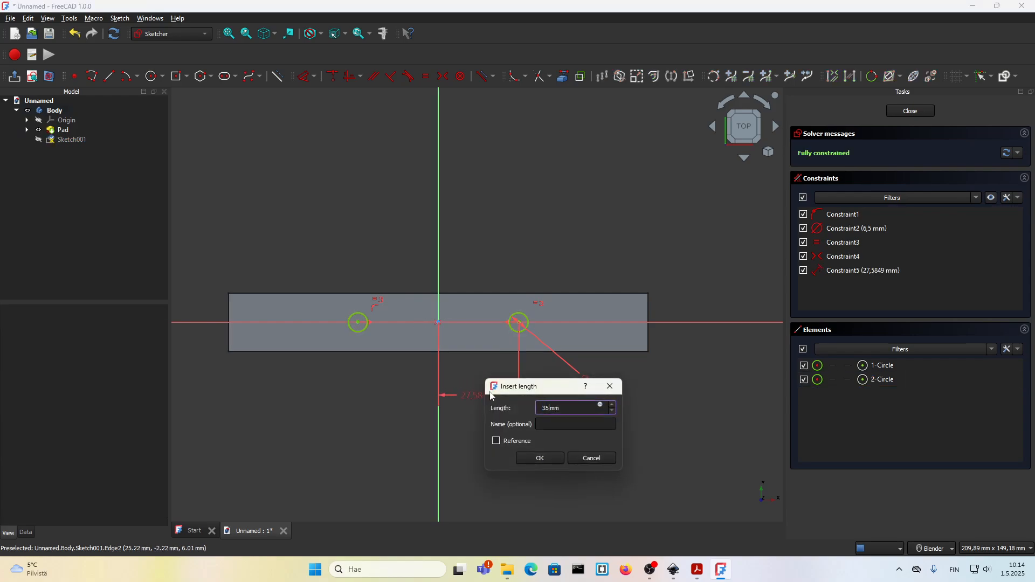
{"action": "type", "text": "5"}
{"action": "key", "text": "Return"}
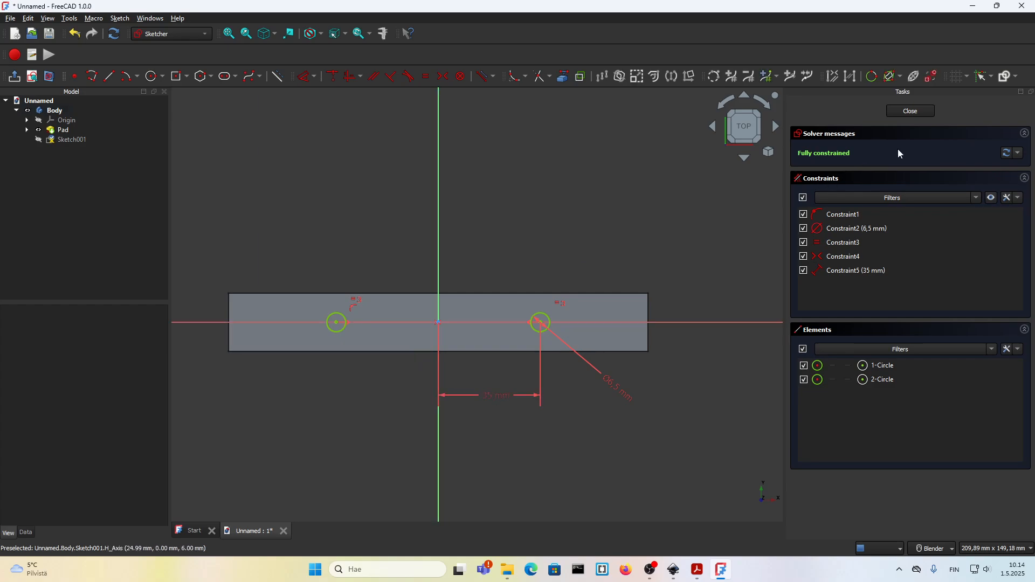
{"action": "left_click", "coordinate": [915, 114]}
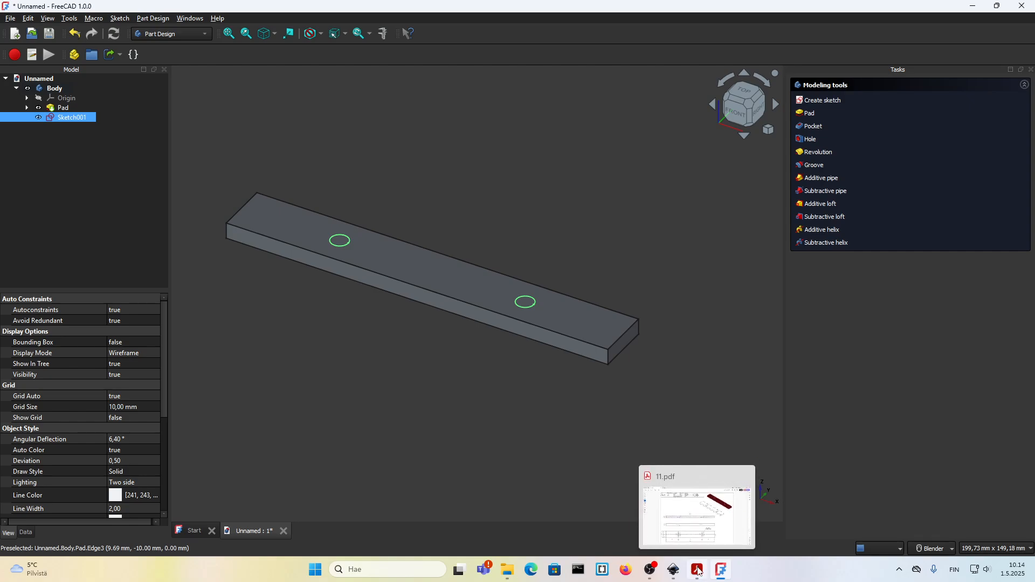
- Check the countersunk screw drawing in Inkscape and the hole callout in 11.pdf, and return to FreeCAD
{"action": "left_click", "coordinate": [674, 570]}
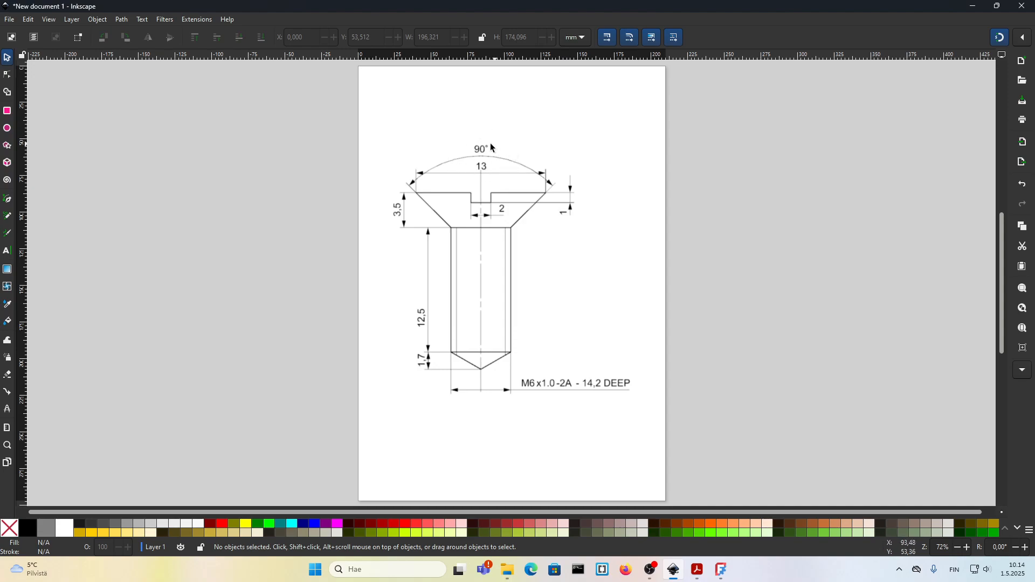
{"action": "mouse_move", "coordinate": [697, 570]}
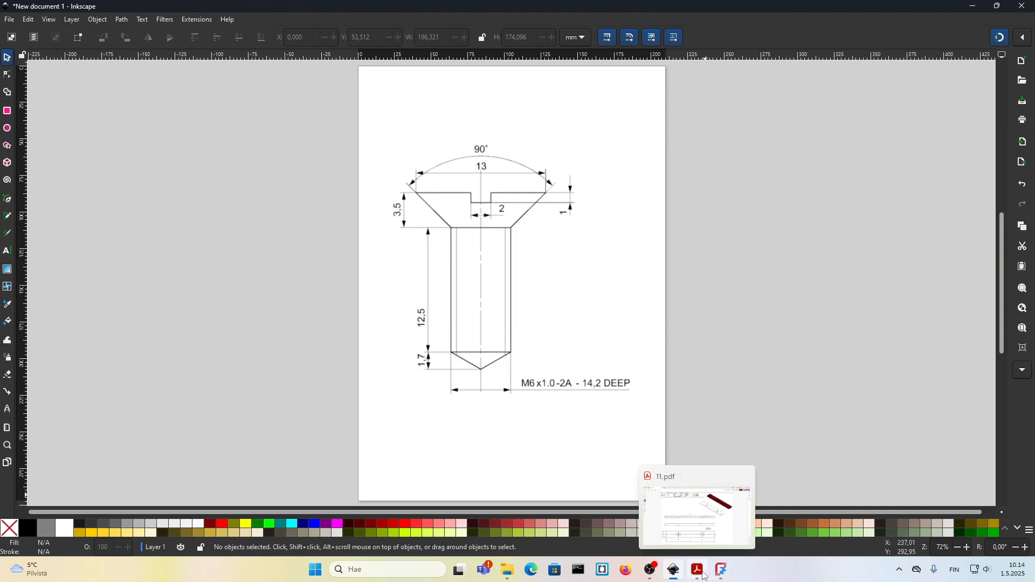
{"action": "left_click", "coordinate": [674, 537]}
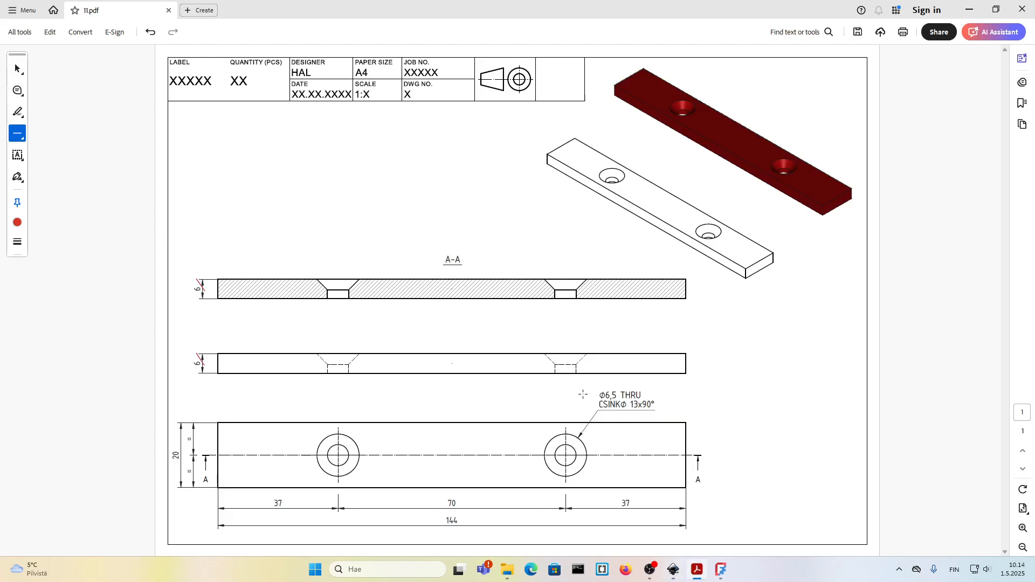
{"action": "left_click_drag", "start_coordinate": [583, 394], "coordinate": [658, 396]}
{"action": "key", "text": "ctrl+z"}
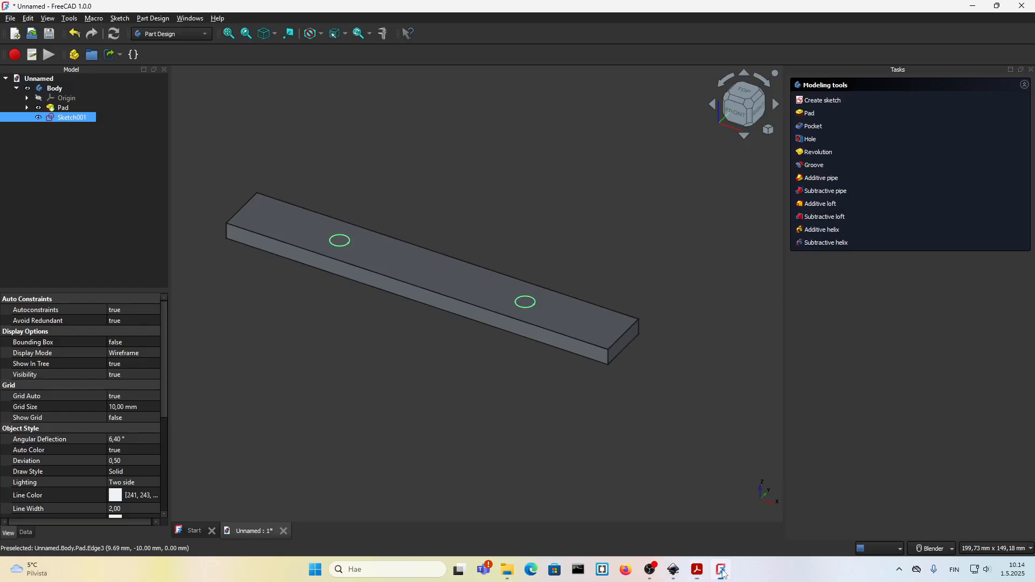
{"action": "left_click", "coordinate": [721, 569]}
- Try a Hole feature on the two circles with the ISO metric fine profile and size M6x0.75
{"action": "left_click", "coordinate": [812, 140]}
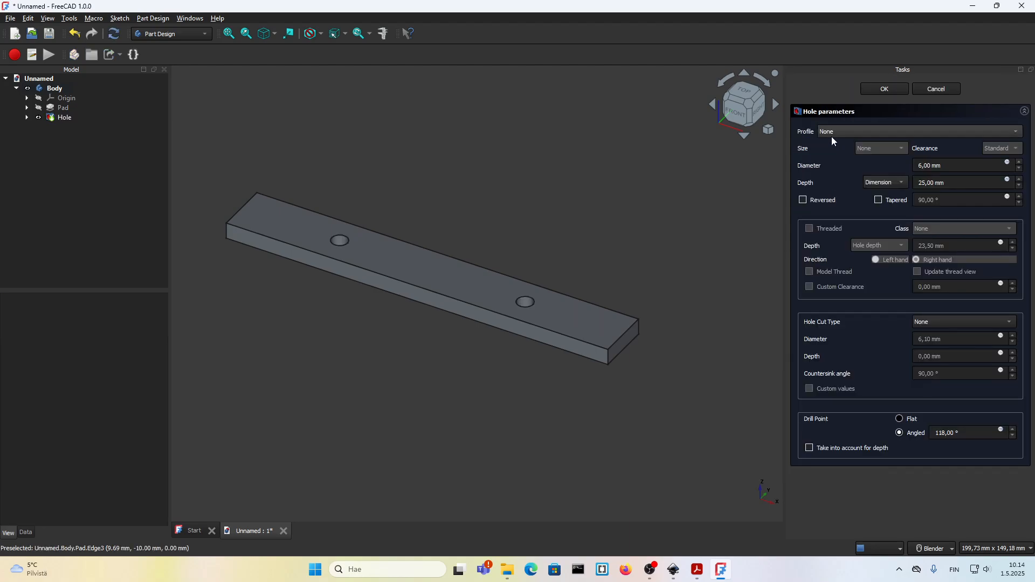
{"action": "left_click", "coordinate": [831, 136]}
{"action": "left_click", "coordinate": [863, 154]}
{"action": "left_click", "coordinate": [848, 148]}
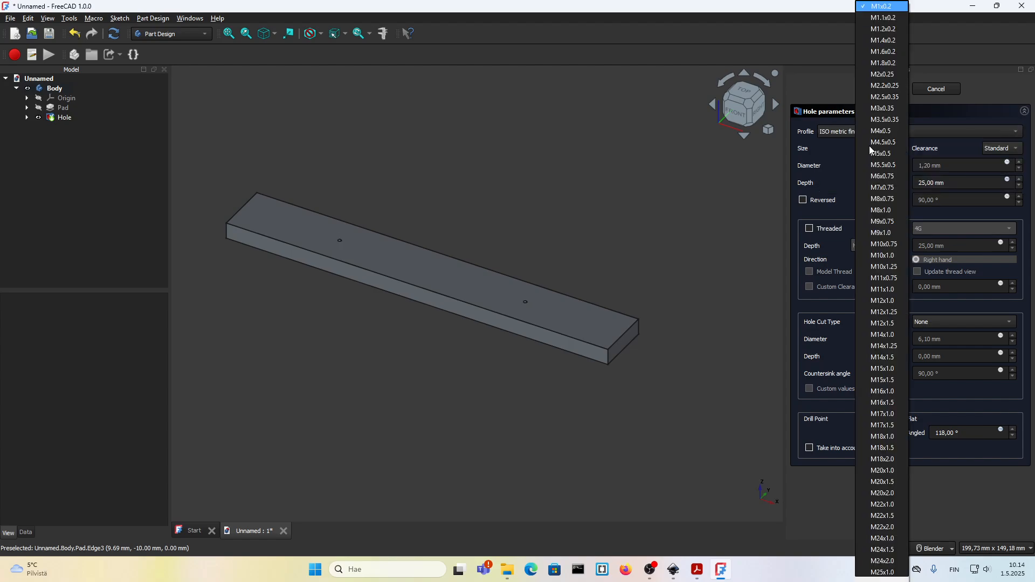
{"action": "left_click", "coordinate": [878, 177]}
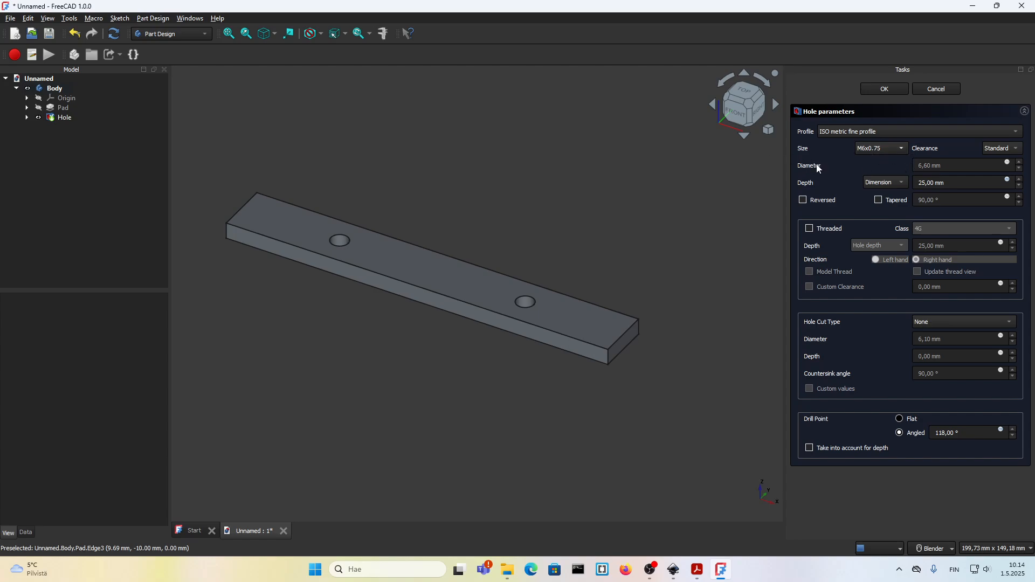
- Try the Close and Wide clearances for the M6x0.75 holes and go back to Standard
{"action": "left_click", "coordinate": [996, 150]}
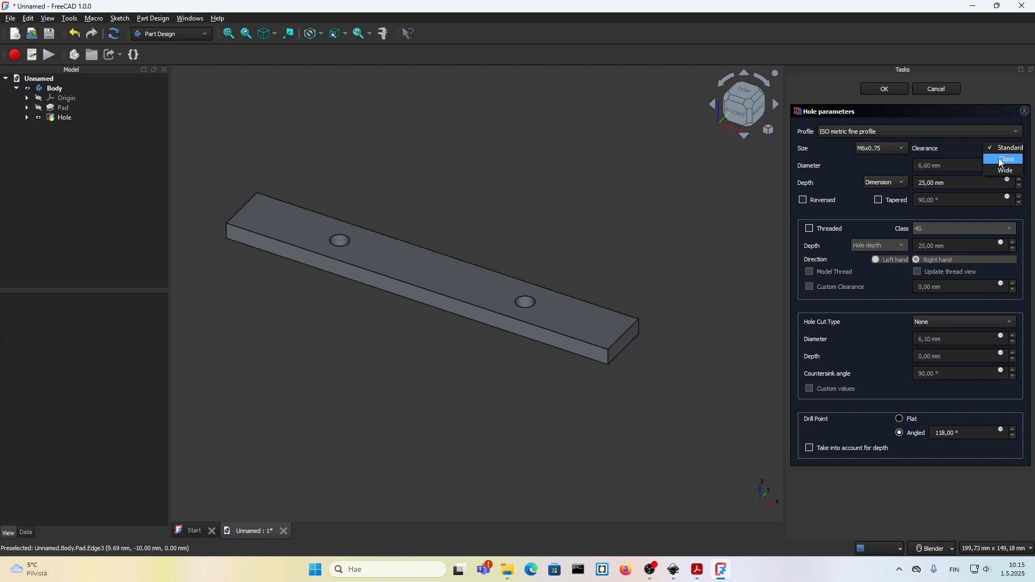
{"action": "left_click", "coordinate": [956, 151]}
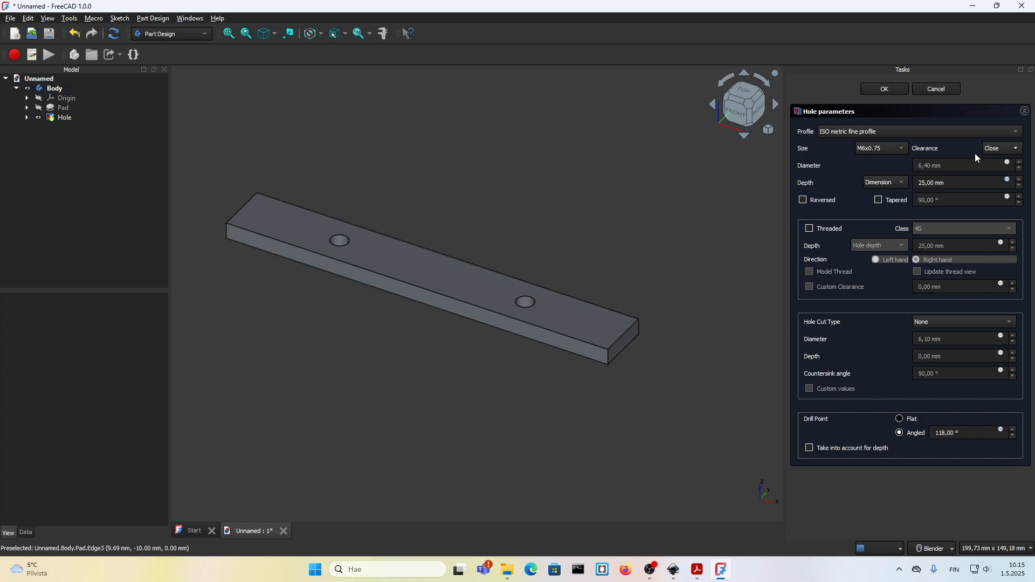
{"action": "left_click", "coordinate": [1002, 148]}
{"action": "left_click", "coordinate": [1002, 160]}
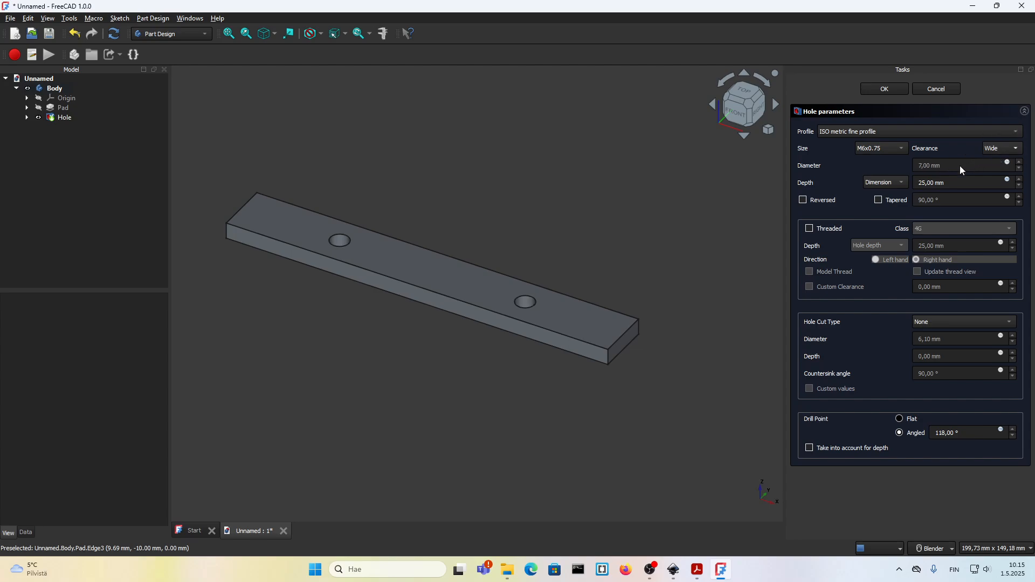
{"action": "left_click", "coordinate": [993, 149]}
- Try the Counterbore hole cut, and change it to Countersink with a 13 mm diameter
{"action": "left_click", "coordinate": [916, 322]}
{"action": "left_click", "coordinate": [934, 334]}
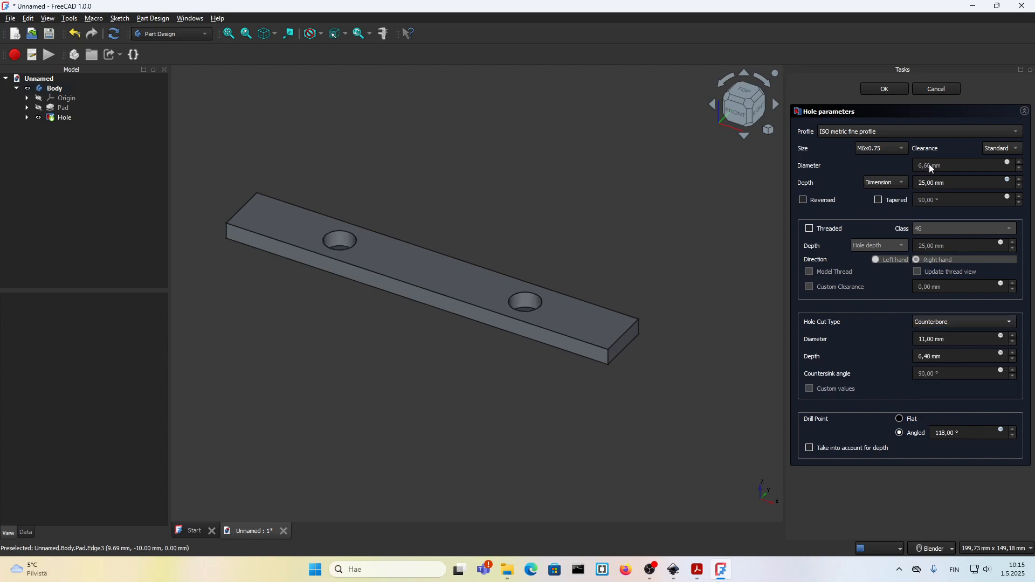
{"action": "left_click", "coordinate": [941, 322]}
{"action": "left_click", "coordinate": [936, 338]}
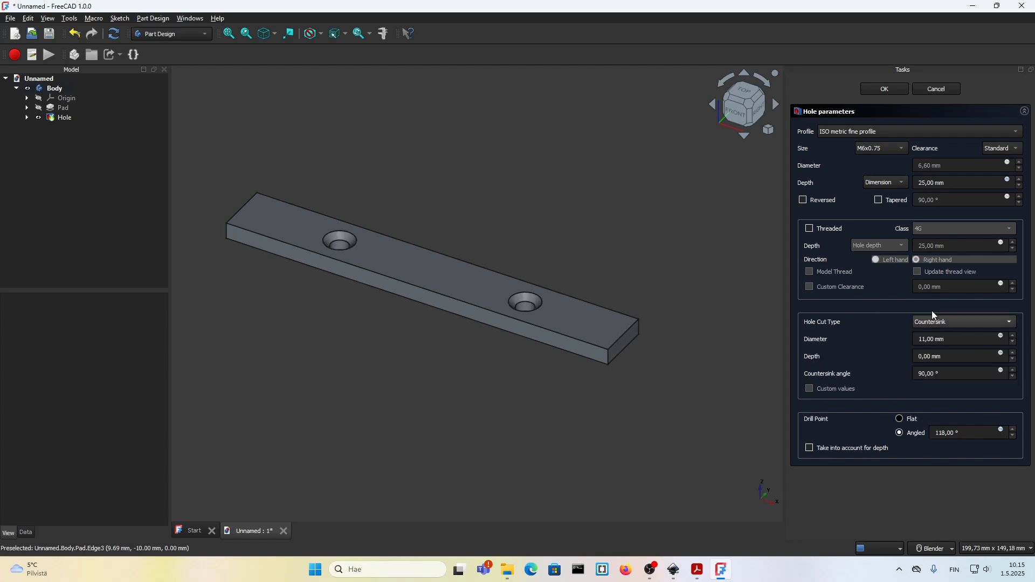
{"action": "left_click", "coordinate": [927, 339]}
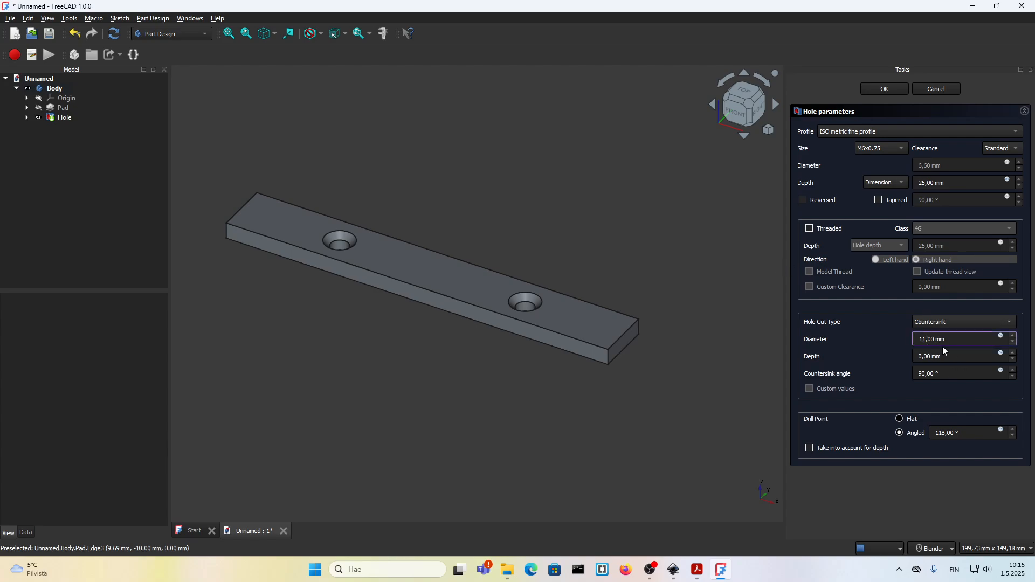
{"action": "left_click", "coordinate": [864, 330]}
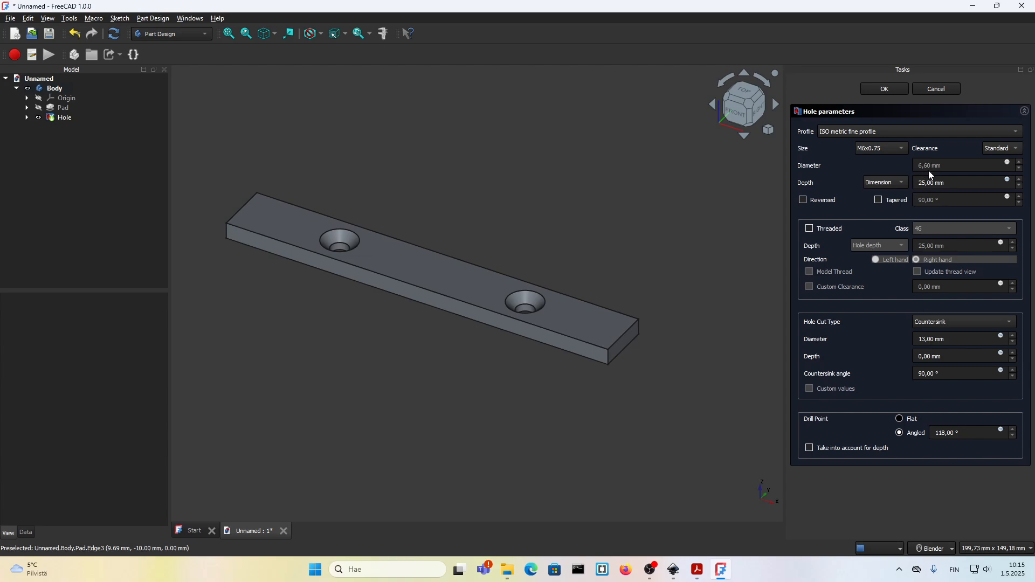
- Compare the Close, Wide and Standard clearances once more and cancel the Hole feature
{"action": "left_click", "coordinate": [1007, 147]}
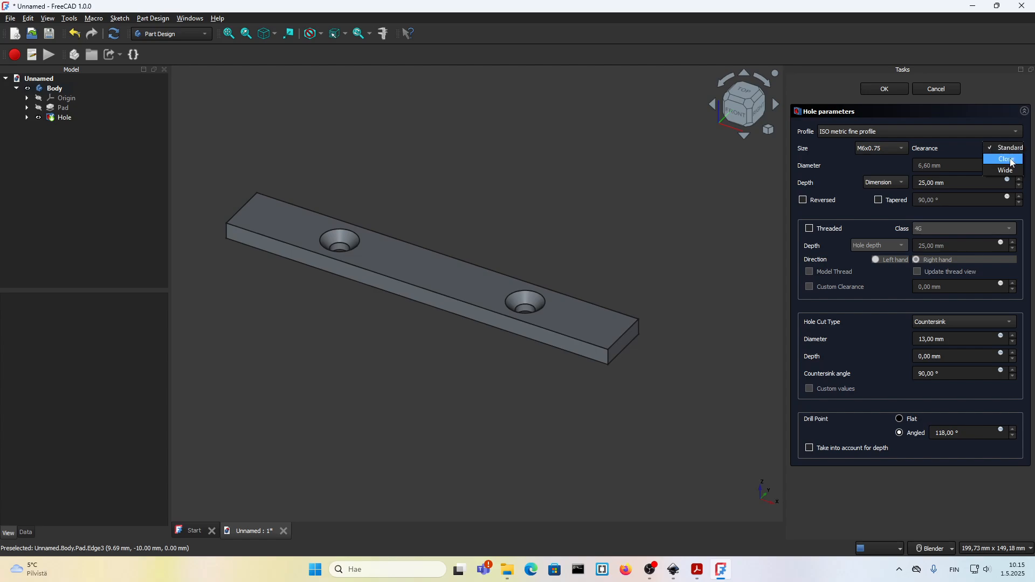
{"action": "left_click", "coordinate": [1007, 159]}
{"action": "left_click", "coordinate": [1005, 149]}
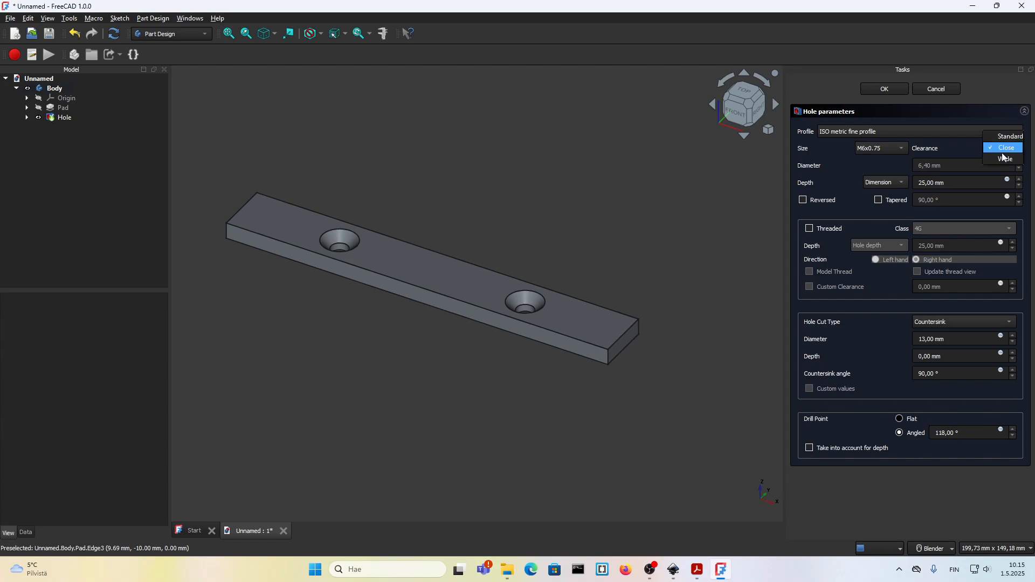
{"action": "left_click", "coordinate": [1004, 159]}
{"action": "left_click", "coordinate": [1003, 148]}
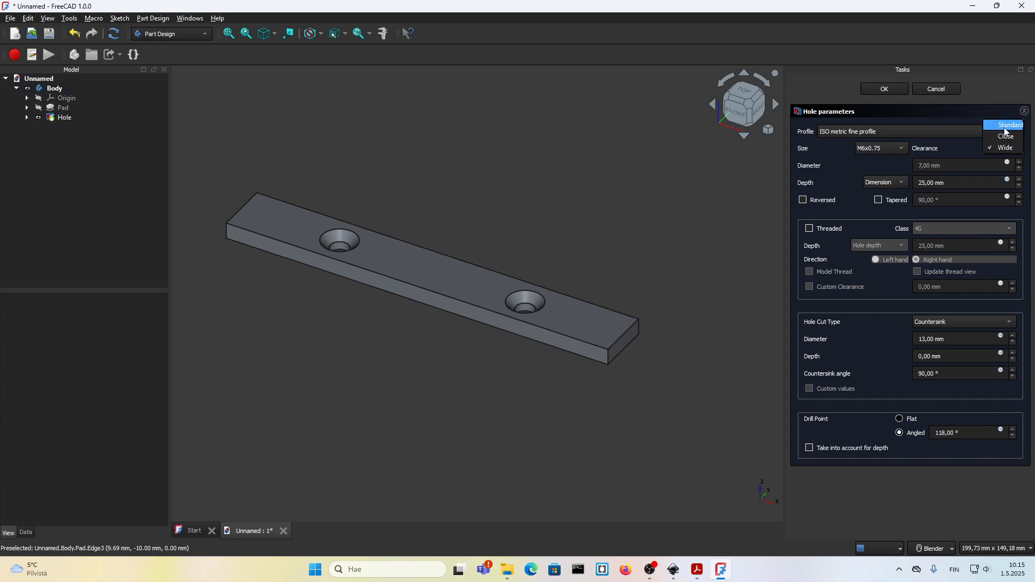
{"action": "left_click", "coordinate": [1005, 126]}
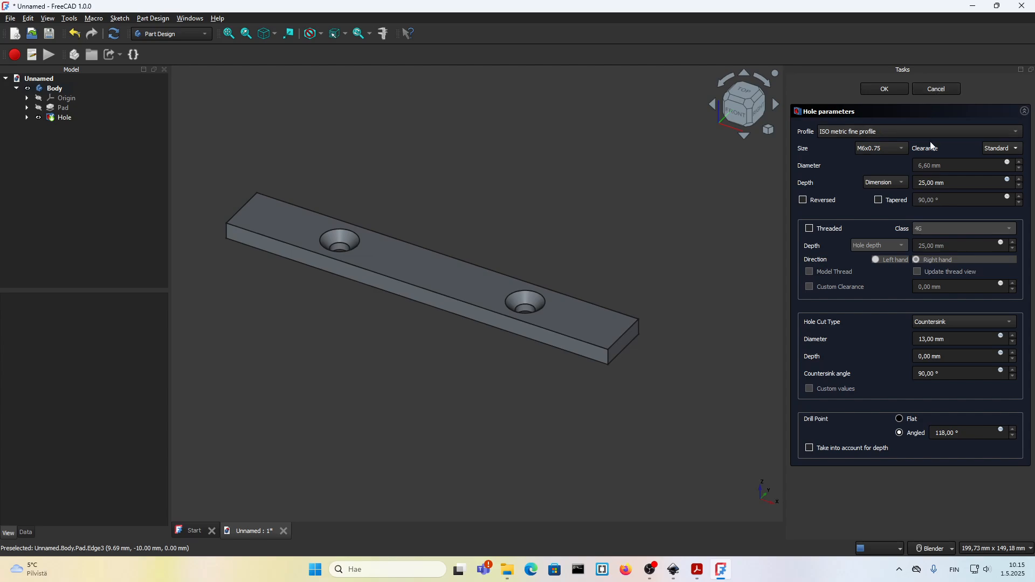
{"action": "left_click", "coordinate": [930, 88]}
- Cut the two sketched circles through the plate with a Pocket of type Through all
{"action": "scroll", "coordinate": [521, 352], "scroll_direction": "up", "scroll_amount": 2}
{"action": "middle_click_drag", "start_coordinate": [522, 351], "coordinate": [510, 345]}
{"action": "middle_click_drag", "start_coordinate": [436, 199], "coordinate": [435, 197]}
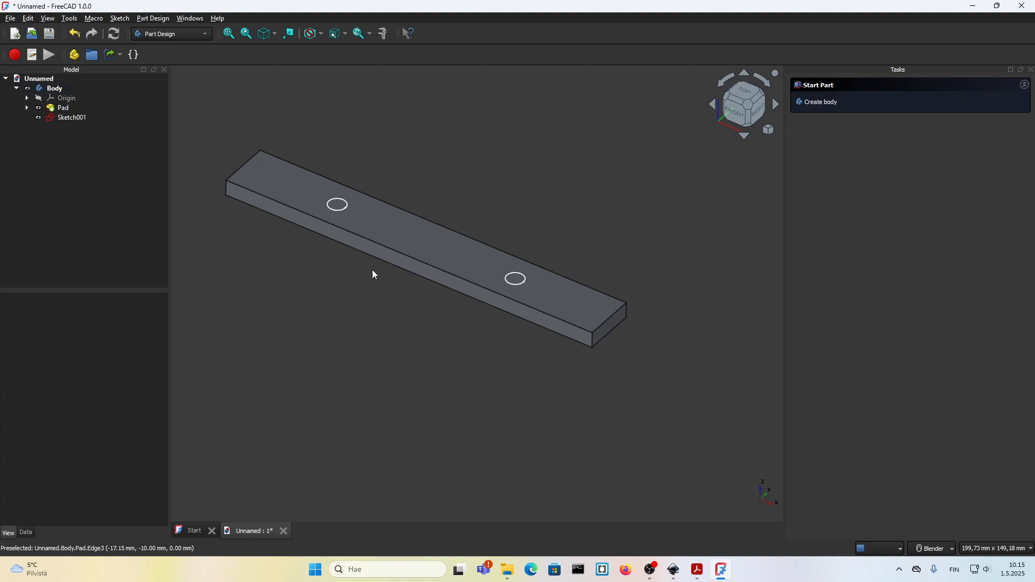
{"action": "left_click", "coordinate": [72, 117]}
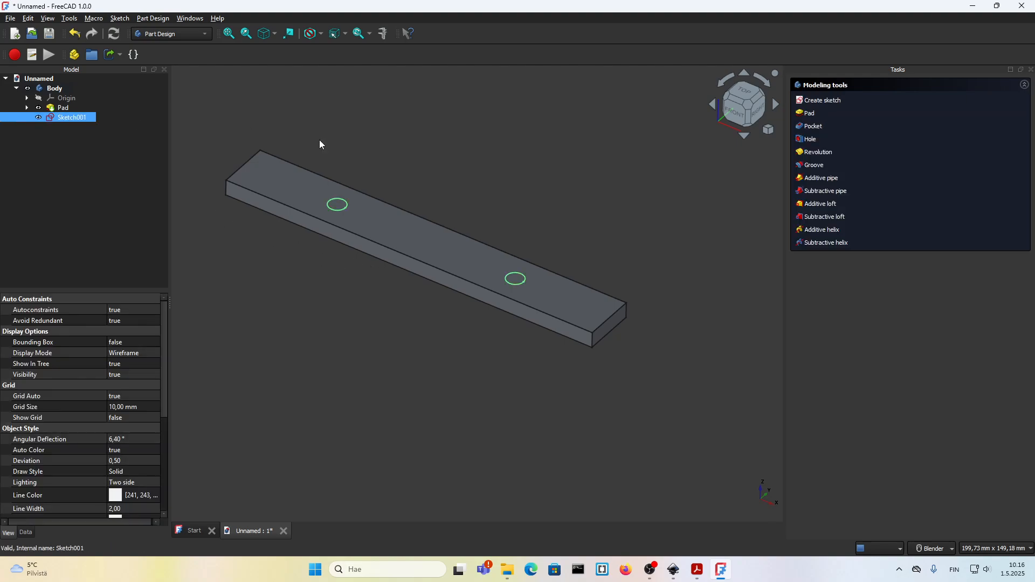
{"action": "left_click", "coordinate": [812, 126]}
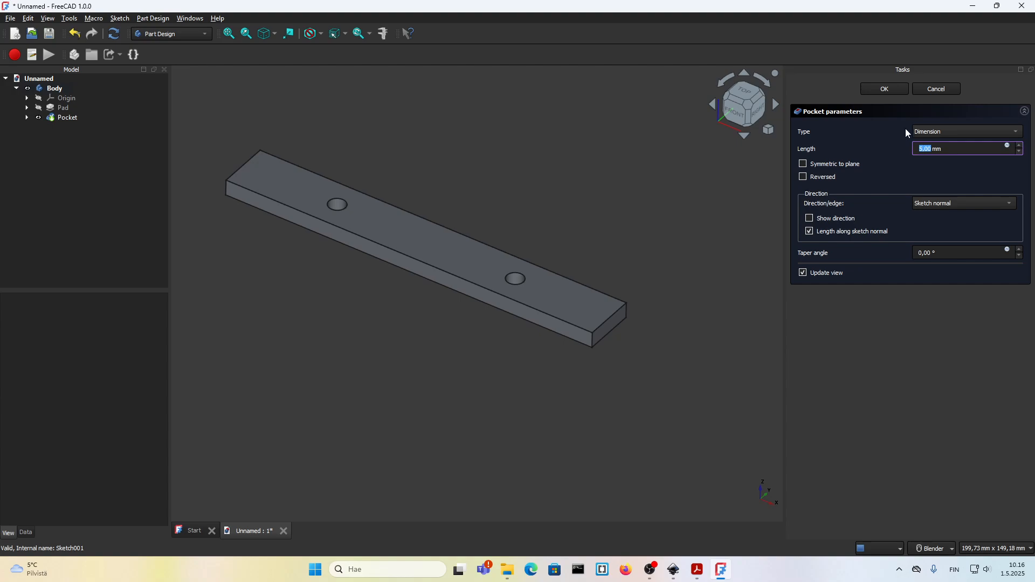
{"action": "left_click", "coordinate": [930, 132]}
{"action": "left_click", "coordinate": [944, 142]}
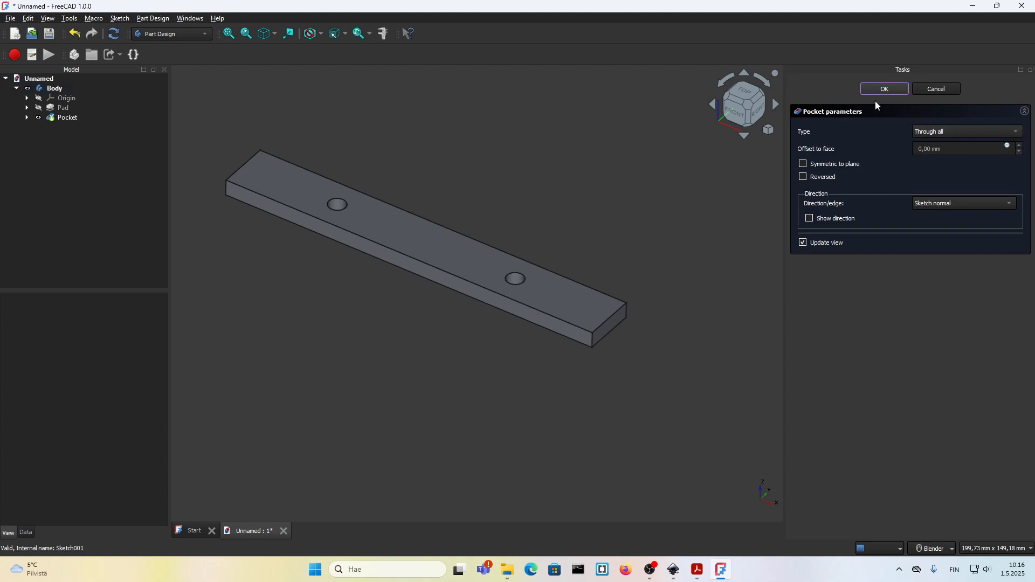
{"action": "left_click", "coordinate": [882, 90]}
- Chamfer the top edges of both holes with an equal distance of 3,25 mm
{"action": "middle_click_drag", "start_coordinate": [476, 297], "coordinate": [488, 192]}
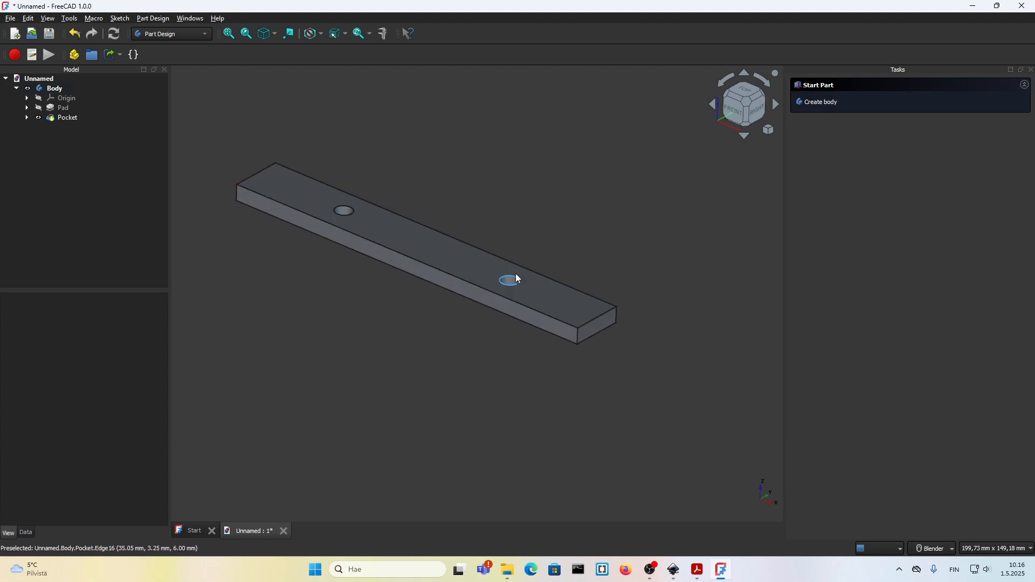
{"action": "scroll", "coordinate": [500, 278], "scroll_direction": "up", "scroll_amount": 3}
{"action": "left_click", "coordinate": [512, 289]}
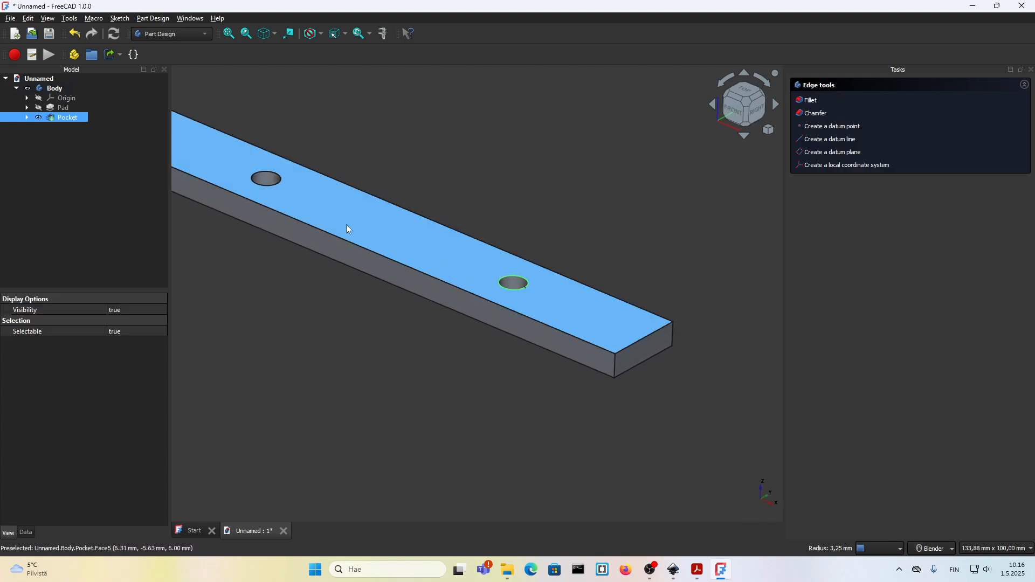
{"action": "left_click", "coordinate": [271, 184], "text": "ctrl"}
{"action": "middle_click_drag", "start_coordinate": [372, 181], "coordinate": [450, 302], "text": "ctrl"}
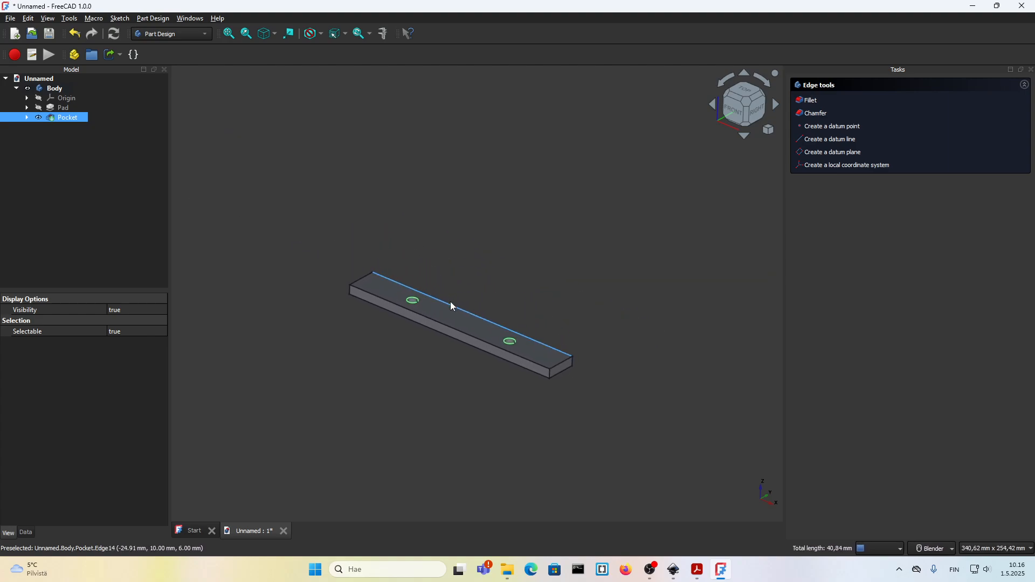
{"action": "scroll", "coordinate": [462, 309], "scroll_direction": "up", "scroll_amount": 3}
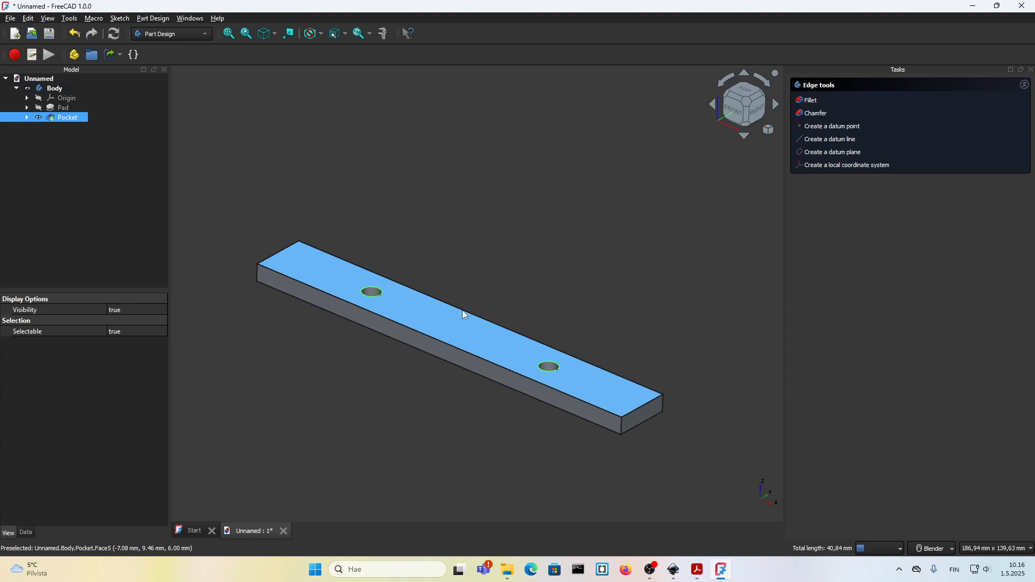
{"action": "left_click", "coordinate": [815, 113]}
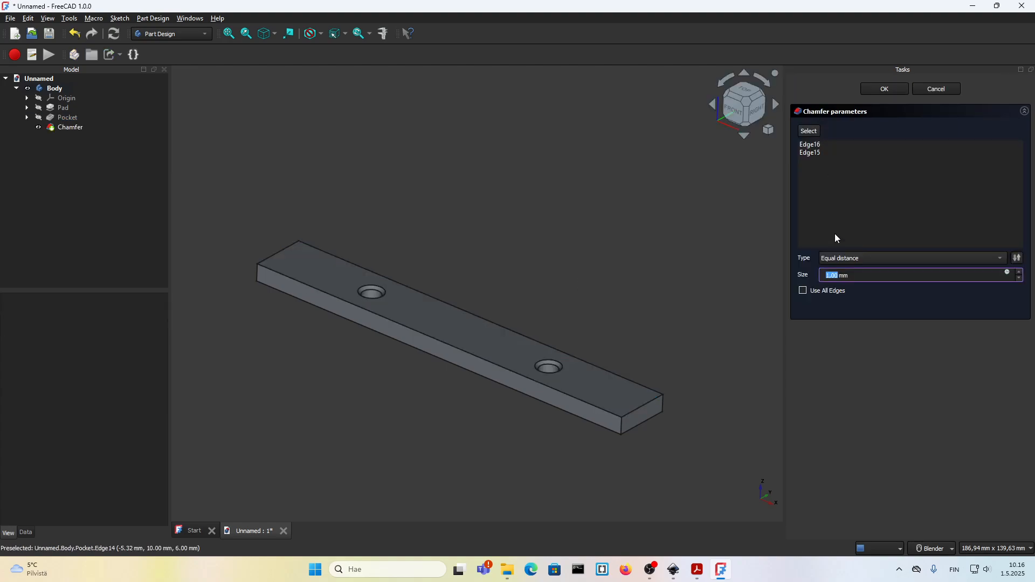
{"action": "type", "text": "3,25"}
{"action": "left_click", "coordinate": [875, 347]}
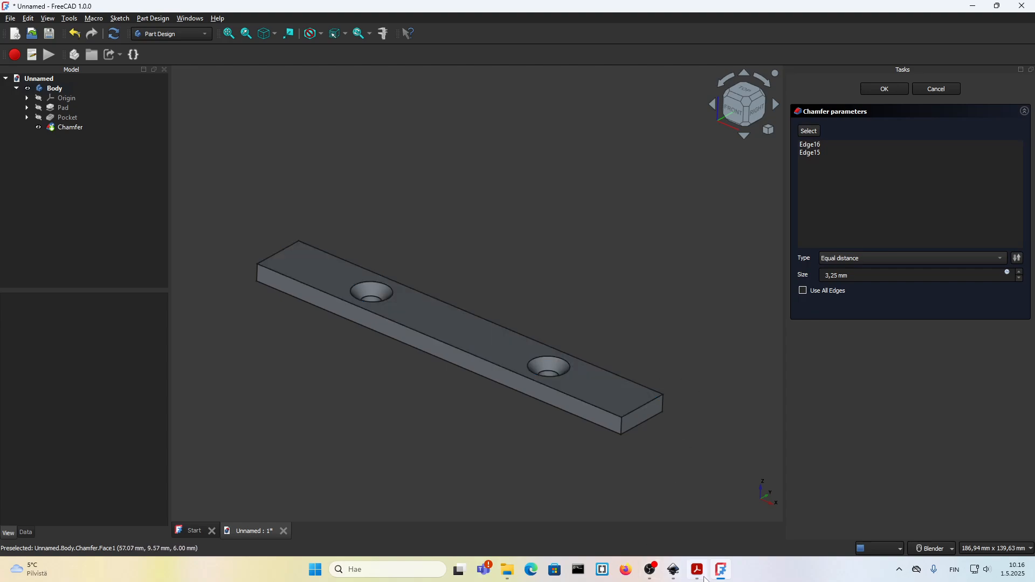
- Check the hole callout in the PDF drawing and the countersunk screw's dimensions in the Inkscape drawing, and return to the FreeCAD model
{"action": "mouse_move", "coordinate": [704, 578]}
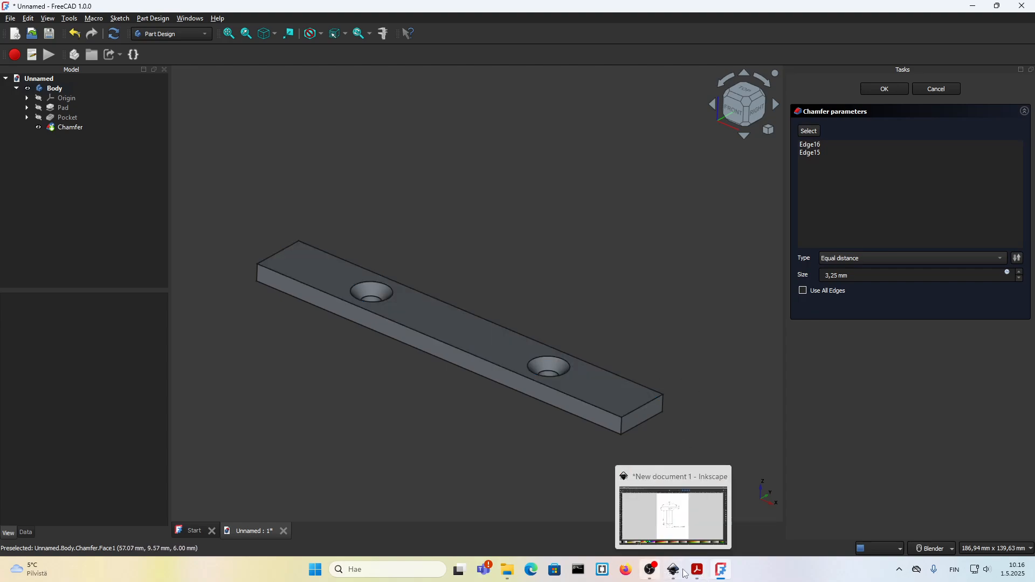
{"action": "left_click", "coordinate": [657, 474]}
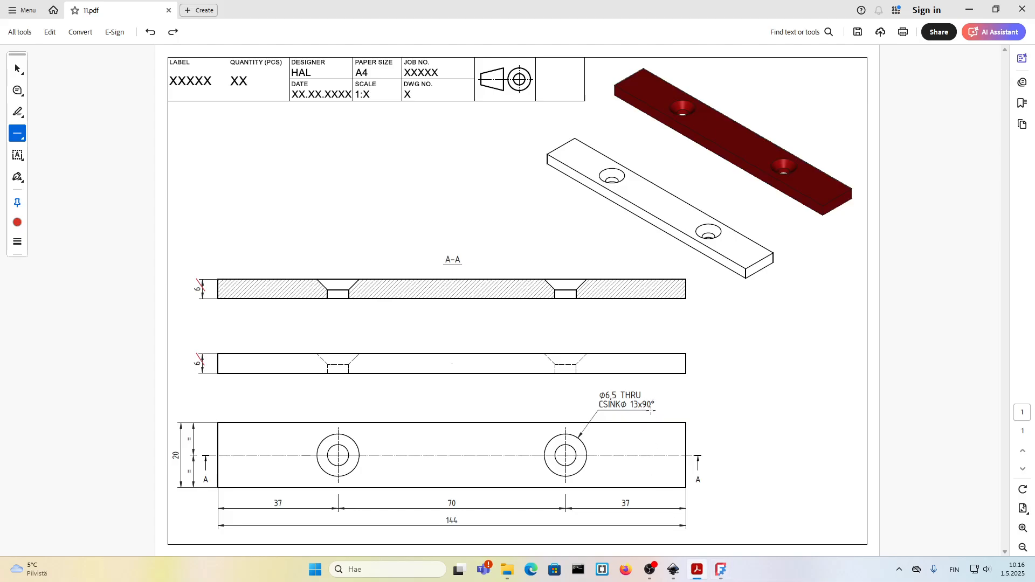
{"action": "left_click", "coordinate": [673, 570]}
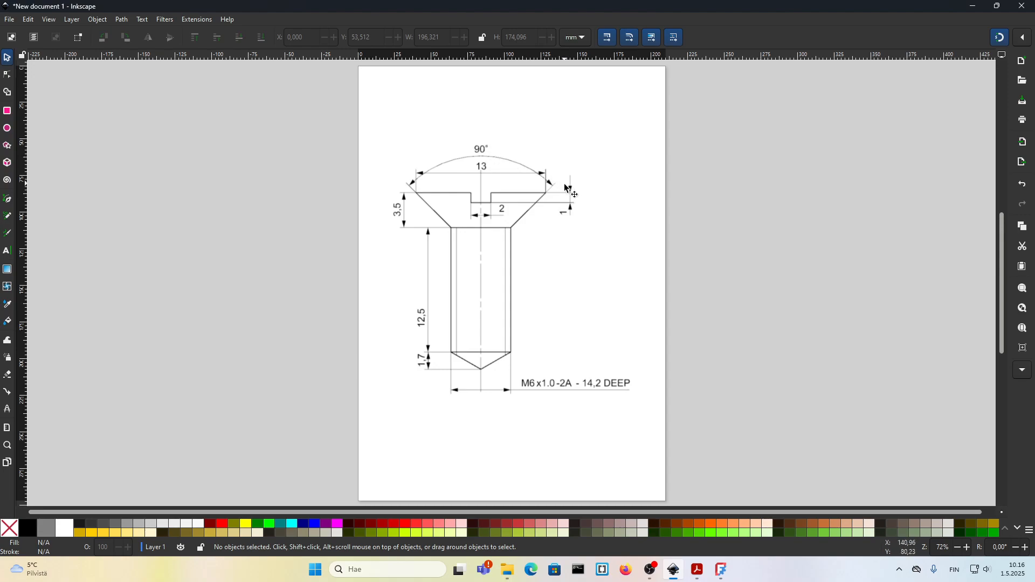
{"action": "left_click", "coordinate": [720, 565]}
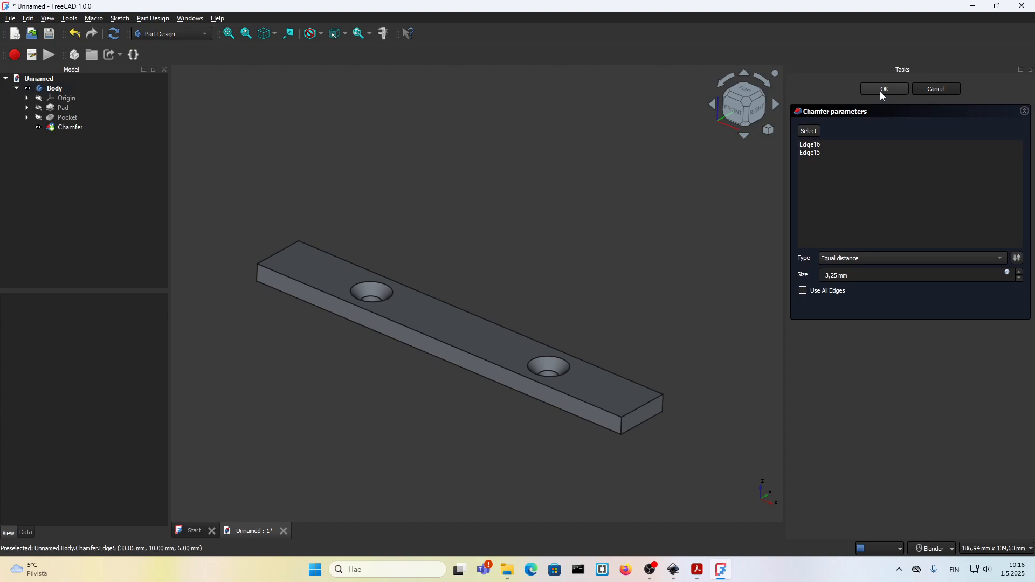
- Try the Distance and angle type for the hole chamfers and switch them back to Equal distance
{"action": "left_click", "coordinate": [846, 259]}
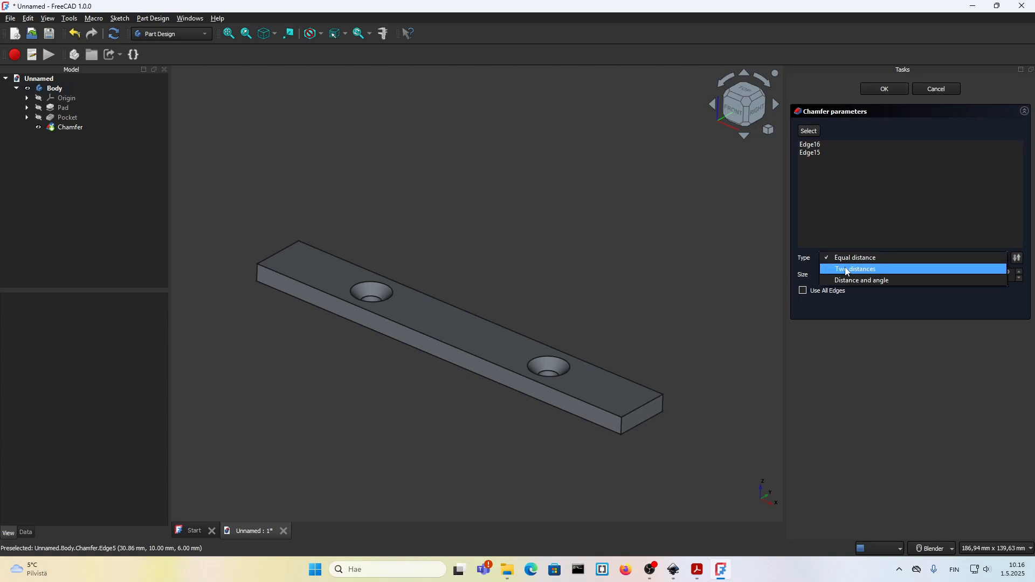
{"action": "left_click", "coordinate": [842, 351]}
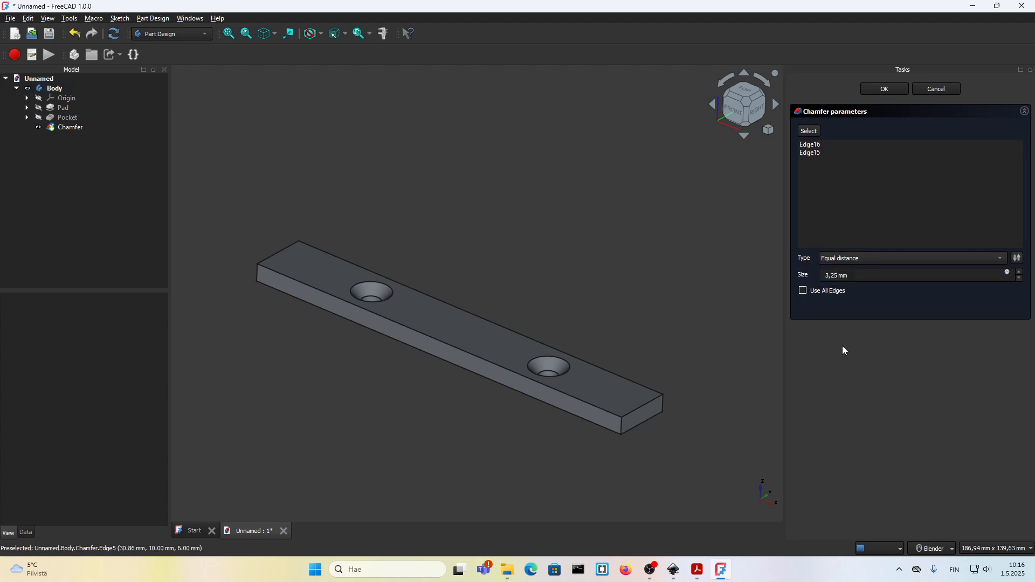
{"action": "left_click", "coordinate": [866, 264]}
{"action": "left_click", "coordinate": [849, 280]}
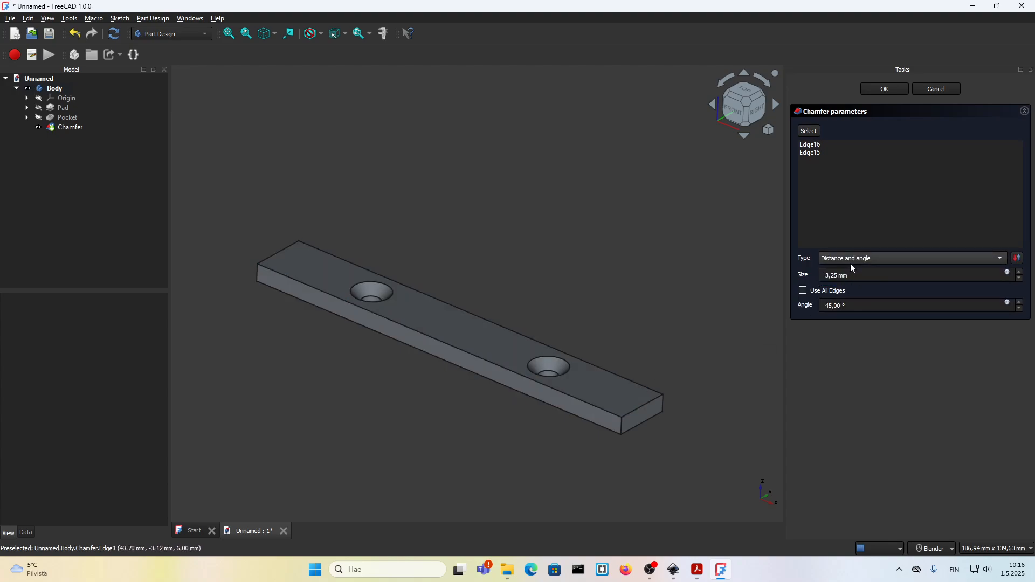
{"action": "left_click", "coordinate": [852, 262]}
{"action": "left_click", "coordinate": [849, 235]}
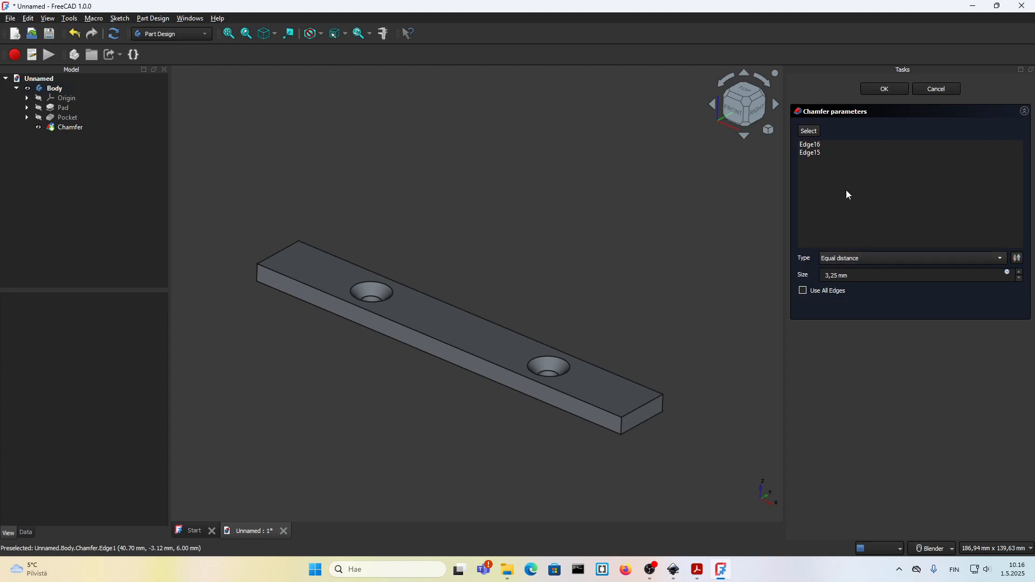
- Accept the chamfer and view the countersunk plate from several angles, finishing in an isometric view
{"action": "left_click", "coordinate": [878, 92]}
{"action": "scroll", "coordinate": [591, 318], "scroll_direction": "down", "scroll_amount": 2}
{"action": "middle_click_drag", "start_coordinate": [597, 379], "coordinate": [568, 378]}
{"action": "scroll", "coordinate": [593, 305], "scroll_direction": "up", "scroll_amount": 2}
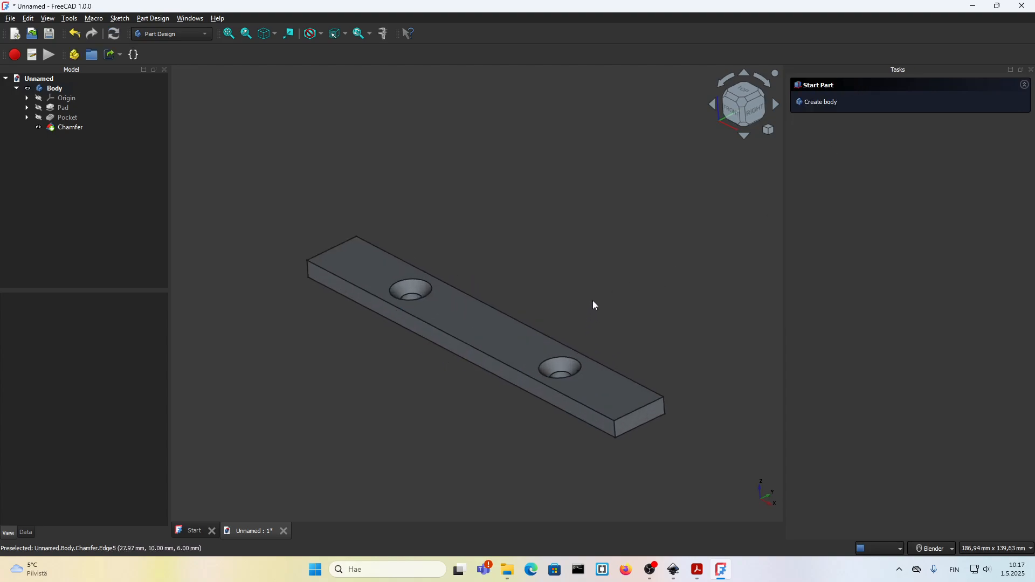
{"action": "mouse_move", "coordinate": [593, 305]}
{"action": "middle_mouse_down"}
{"action": "mouse_move", "coordinate": [610, 303]}
{"action": "mouse_move", "coordinate": [605, 328]}
{"action": "mouse_move", "coordinate": [602, 314]}
{"action": "middle_mouse_up"}
{"action": "middle_click_drag", "start_coordinate": [566, 283], "coordinate": [515, 269], "text": "shift"}
{"action": "middle_click_drag", "start_coordinate": [407, 180], "coordinate": [431, 164]}
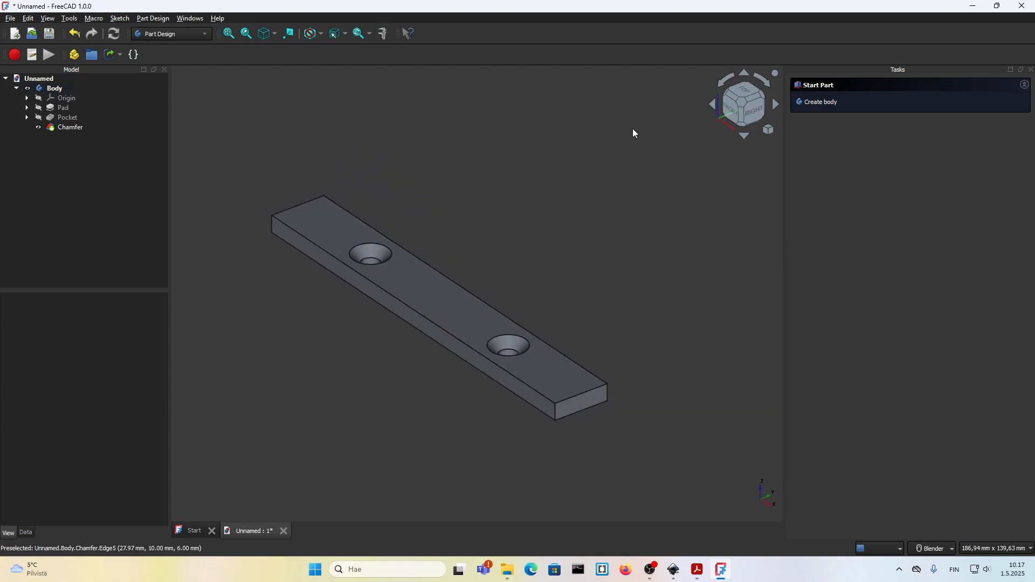
{"action": "left_click", "coordinate": [742, 106]}
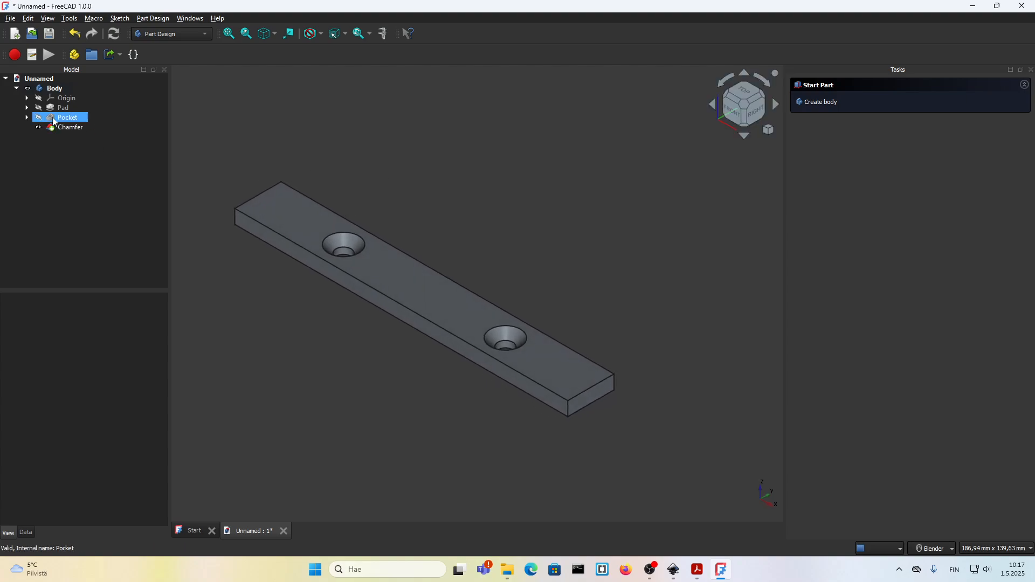
- Collapse the body's feature tree and rename the body to Sliding rail
{"action": "left_click", "coordinate": [16, 88]}
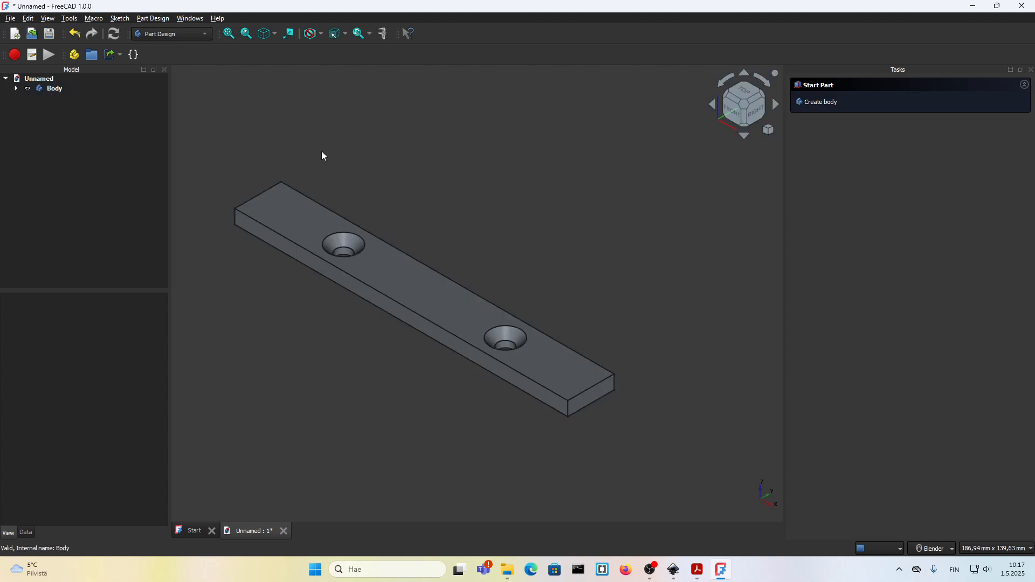
{"action": "left_click", "coordinate": [55, 89]}
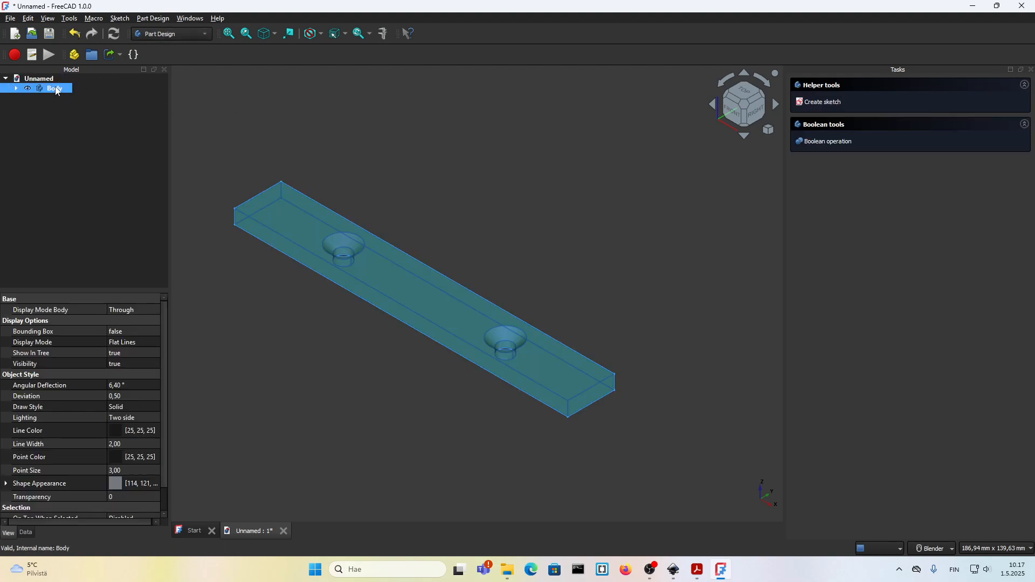
{"action": "left_click", "coordinate": [56, 89]}
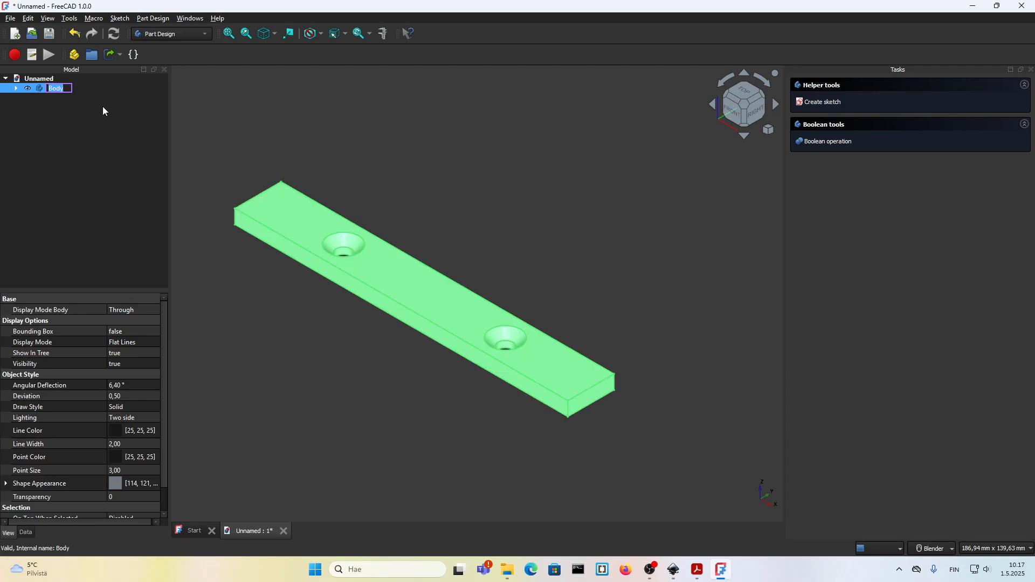
{"action": "type", "text": "s"}
{"action": "type", "text": "Sliding "}
{"action": "type", "text": "rail"}
{"action": "left_click", "coordinate": [494, 128]}
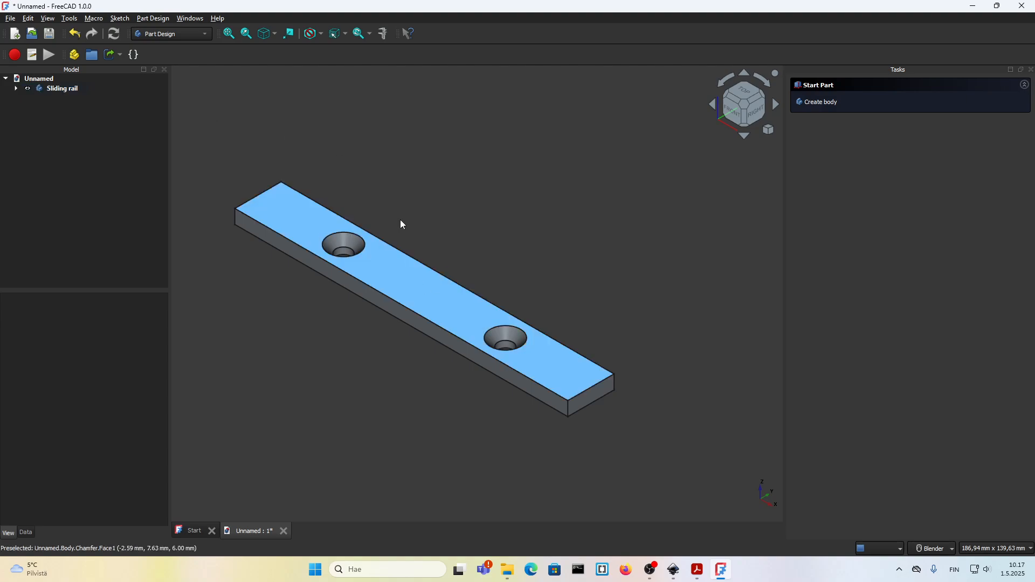
- Switch to the TechDraw workbench and insert a drawing page from the ENG_A4_Land_r template in the downloads folder
{"action": "left_click", "coordinate": [159, 34]}
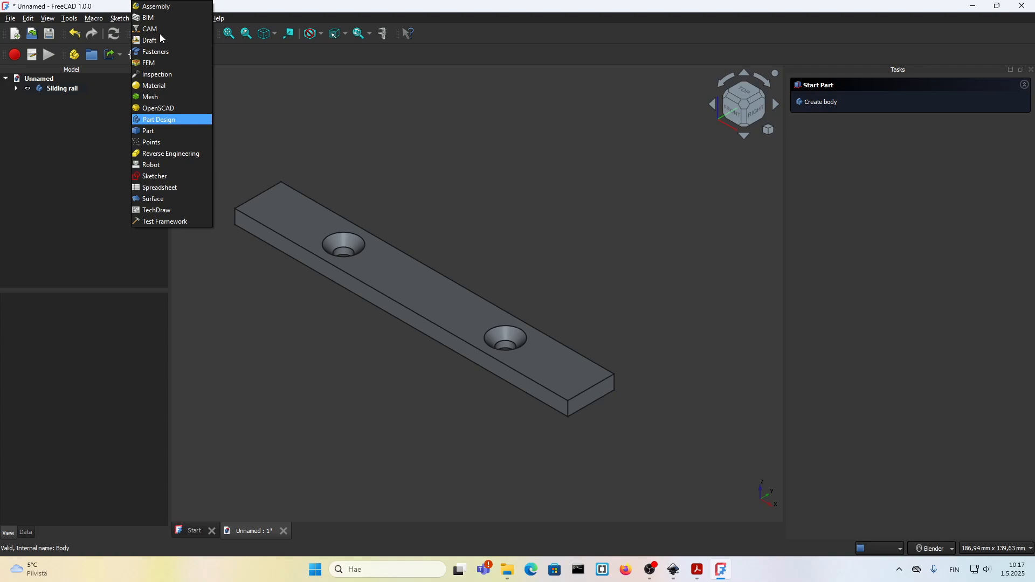
{"action": "left_click", "coordinate": [175, 213]}
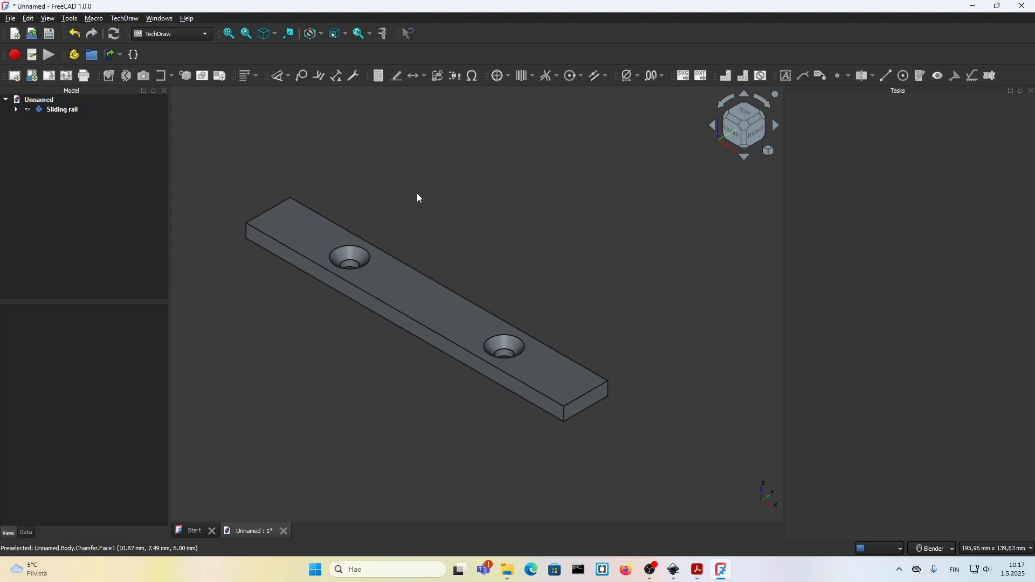
{"action": "left_click", "coordinate": [33, 78]}
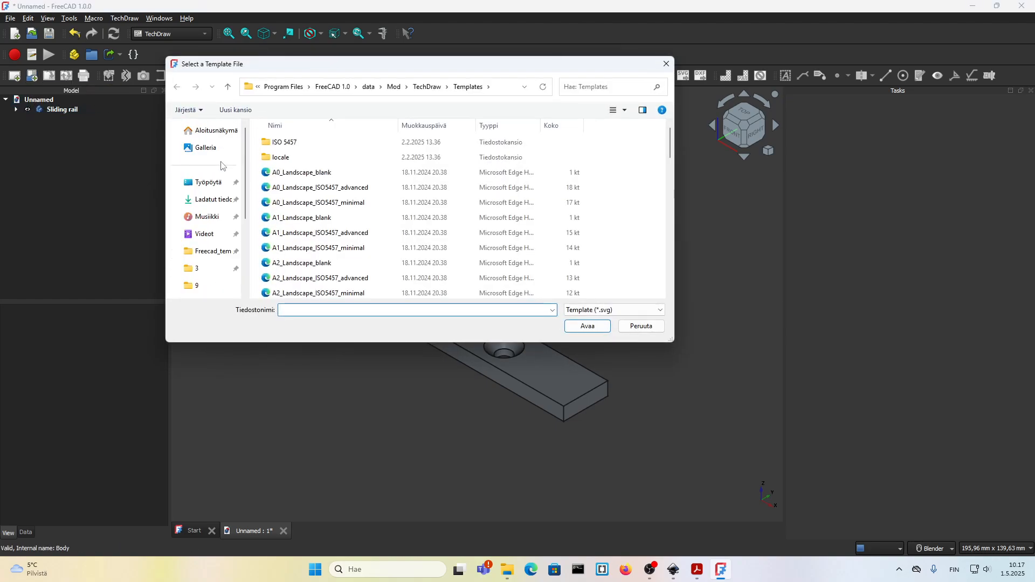
{"action": "left_click", "coordinate": [211, 200]}
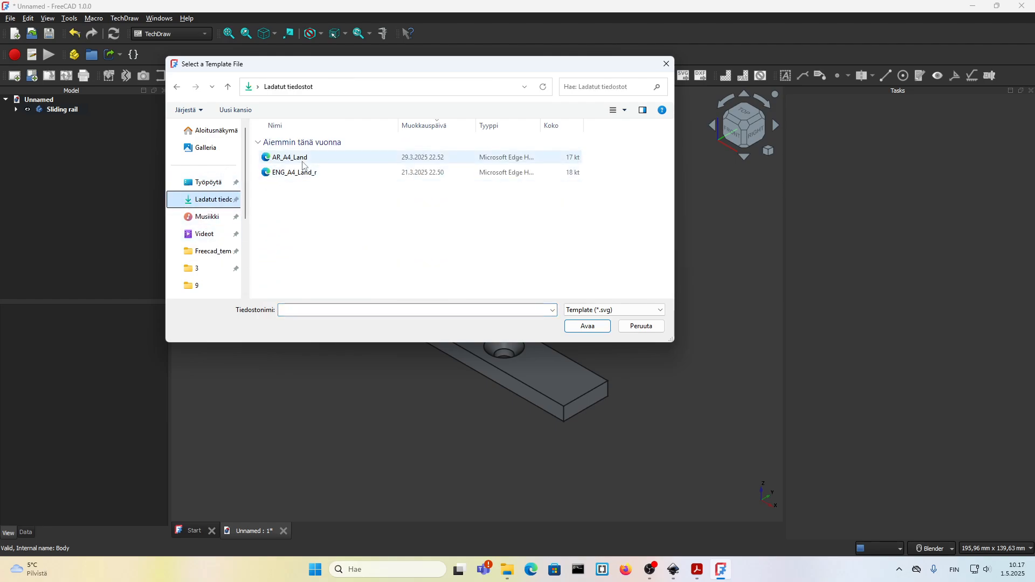
{"action": "left_click", "coordinate": [305, 172]}
{"action": "left_click", "coordinate": [573, 327]}
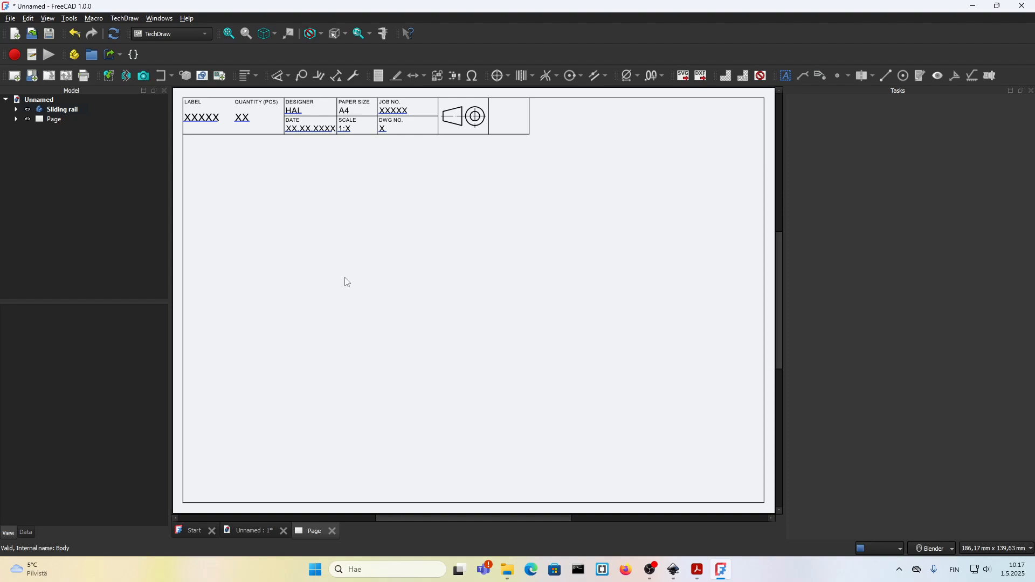
- Insert front and top views of the Sliding rail in first angle projection and shift them towards the page's left side
{"action": "left_click", "coordinate": [61, 109]}
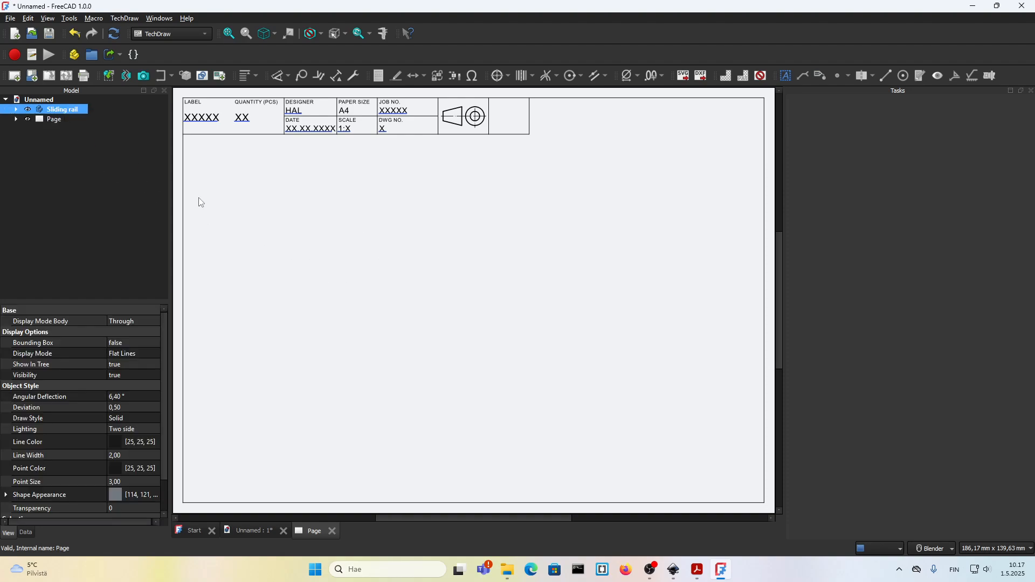
{"action": "left_click", "coordinate": [108, 78]}
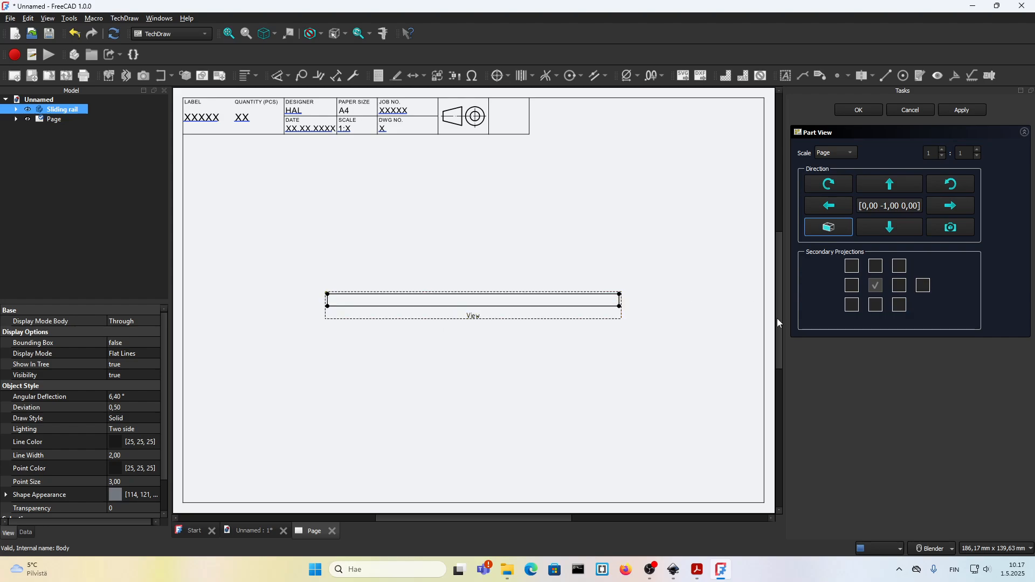
{"action": "left_click", "coordinate": [875, 305]}
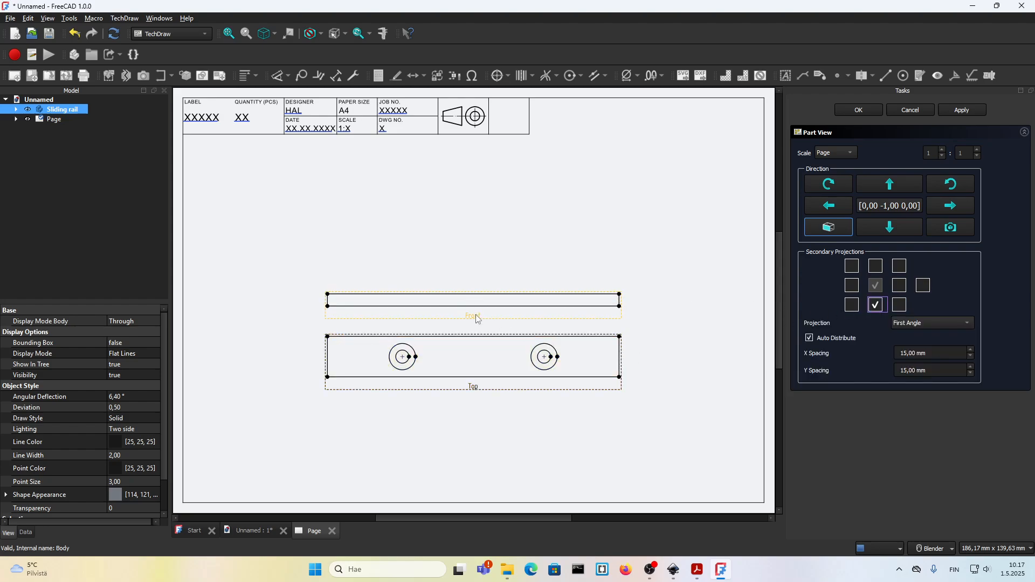
{"action": "left_click_drag", "start_coordinate": [475, 315], "coordinate": [406, 282]}
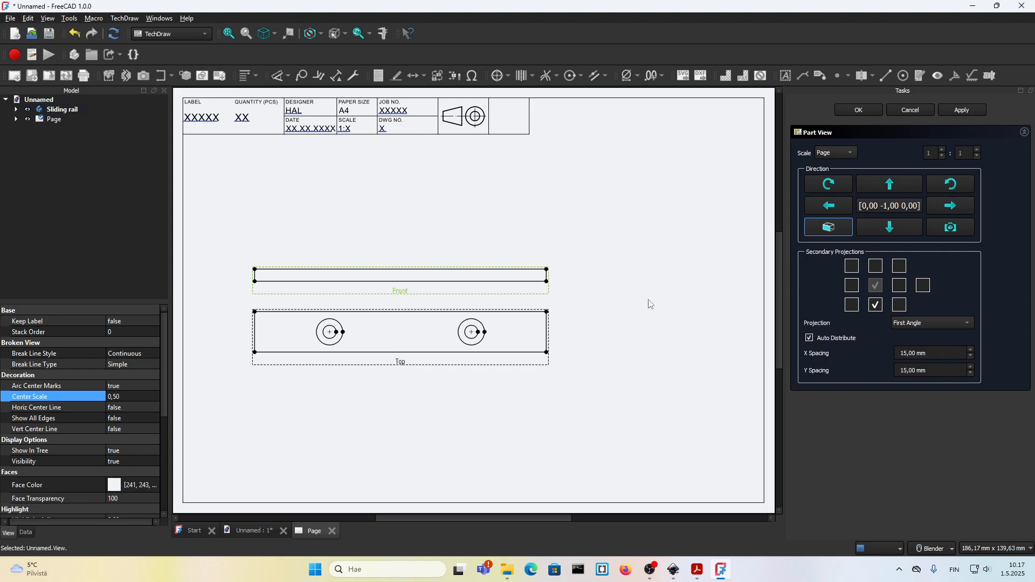
- Set the views to a custom scale of 4:3
{"action": "left_click", "coordinate": [846, 154]}
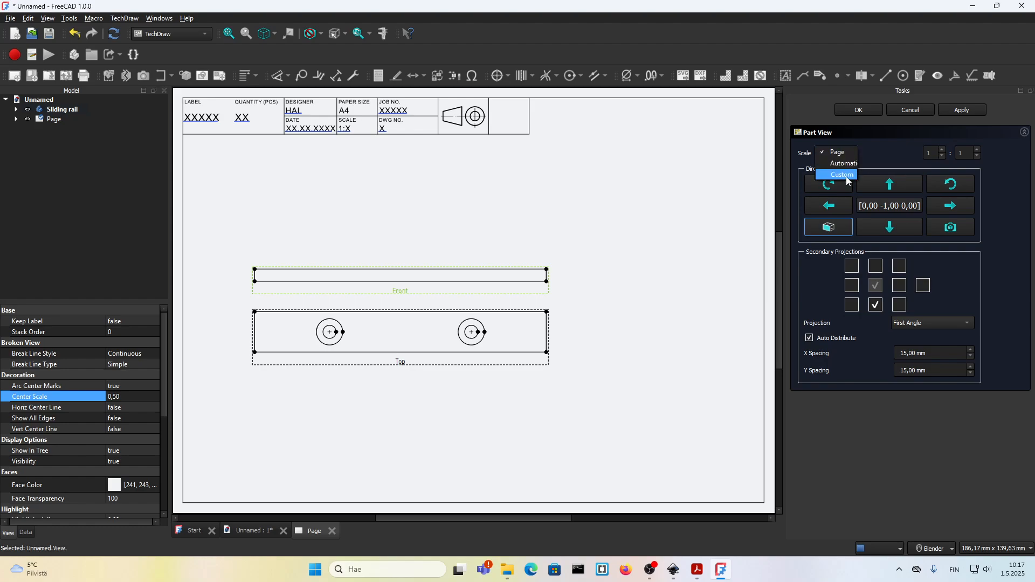
{"action": "left_click", "coordinate": [842, 175]}
{"action": "left_click", "coordinate": [943, 151]}
{"action": "left_click", "coordinate": [942, 150]}
{"action": "left_click", "coordinate": [942, 151]}
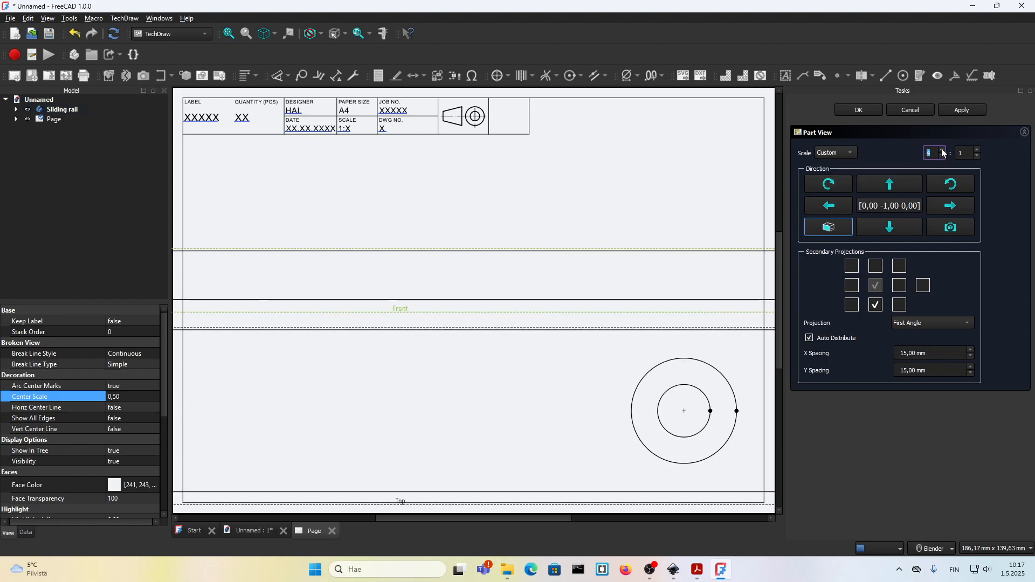
{"action": "left_click", "coordinate": [976, 150]}
{"action": "left_click", "coordinate": [976, 150]}
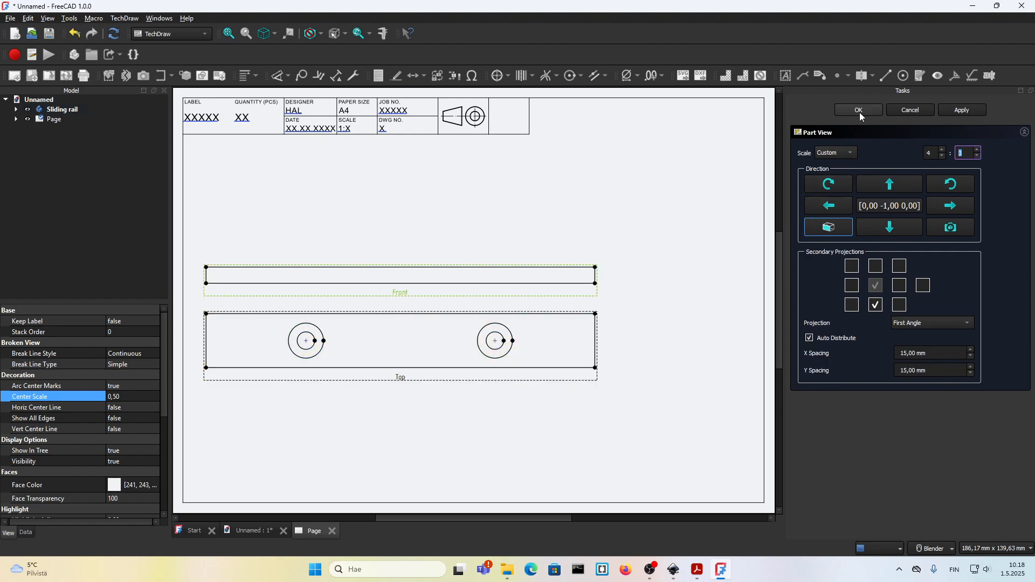
- Turn off Auto Distribute, add the FrontTopRight isometric projection and accept the view group
{"action": "left_click", "coordinate": [809, 338]}
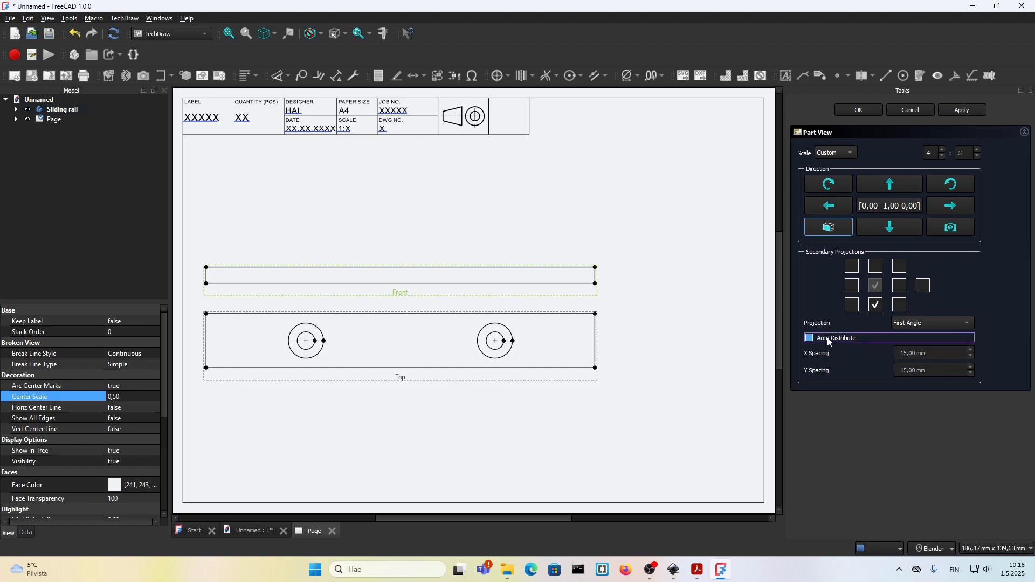
{"action": "left_click", "coordinate": [903, 306]}
{"action": "left_click", "coordinate": [903, 306]}
{"action": "left_click", "coordinate": [852, 305]}
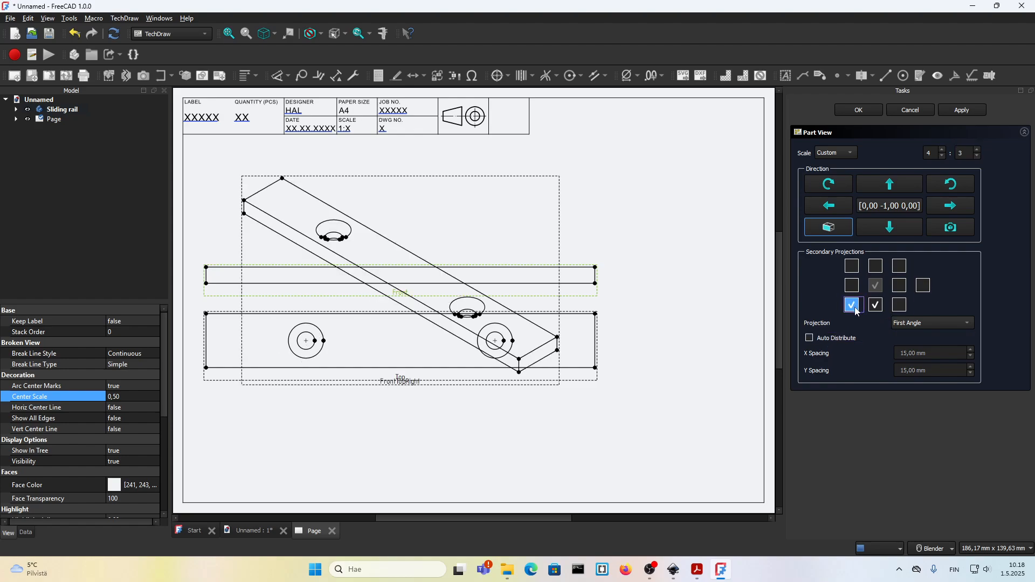
{"action": "left_click", "coordinate": [859, 110]}
- Move the isometric view off the front and top views to the page's upper right corner
{"action": "left_click_drag", "start_coordinate": [451, 203], "coordinate": [641, 124]}
{"action": "left_click", "coordinate": [640, 415]}
{"action": "left_click", "coordinate": [611, 304]}
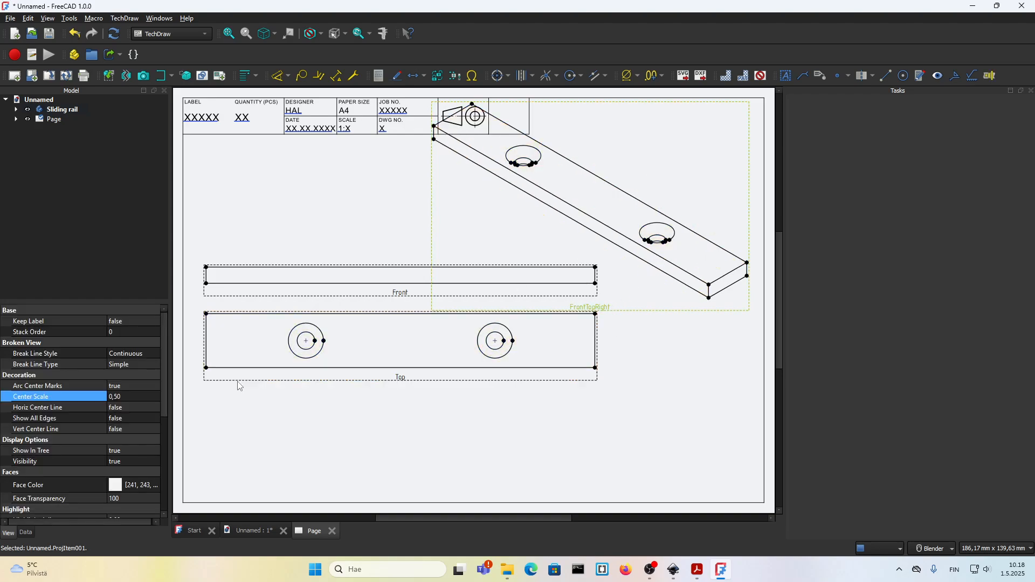
{"action": "left_click", "coordinate": [26, 534]}
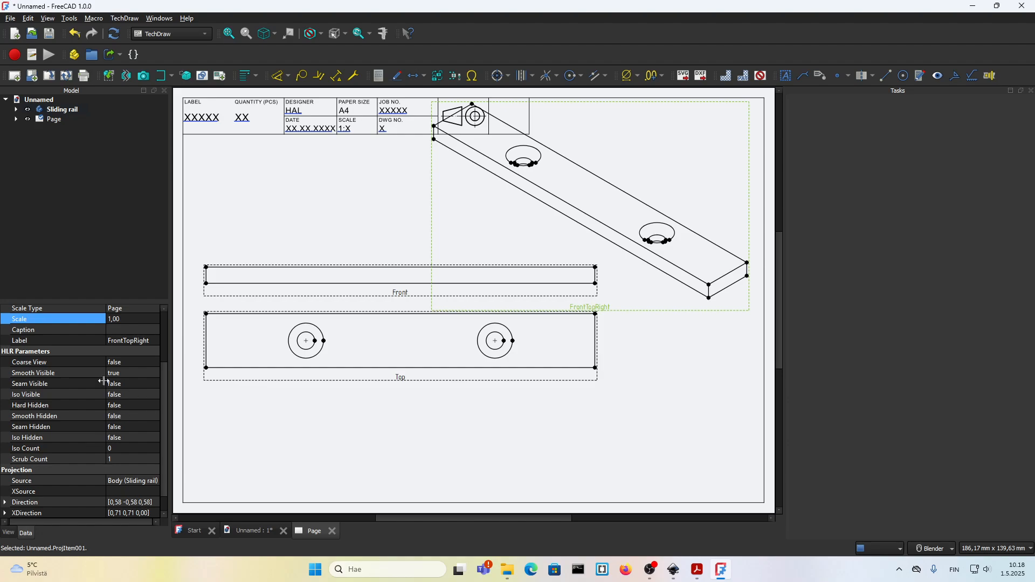
{"action": "scroll", "coordinate": [70, 357], "scroll_direction": "up", "scroll_amount": 3}
{"action": "left_click", "coordinate": [124, 397]}
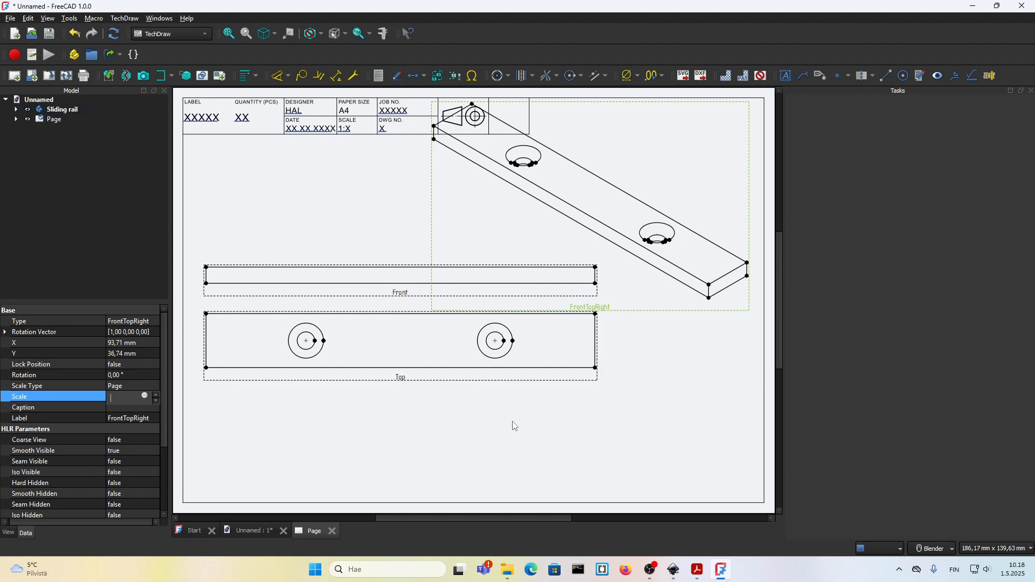
{"action": "left_click", "coordinate": [584, 425]}
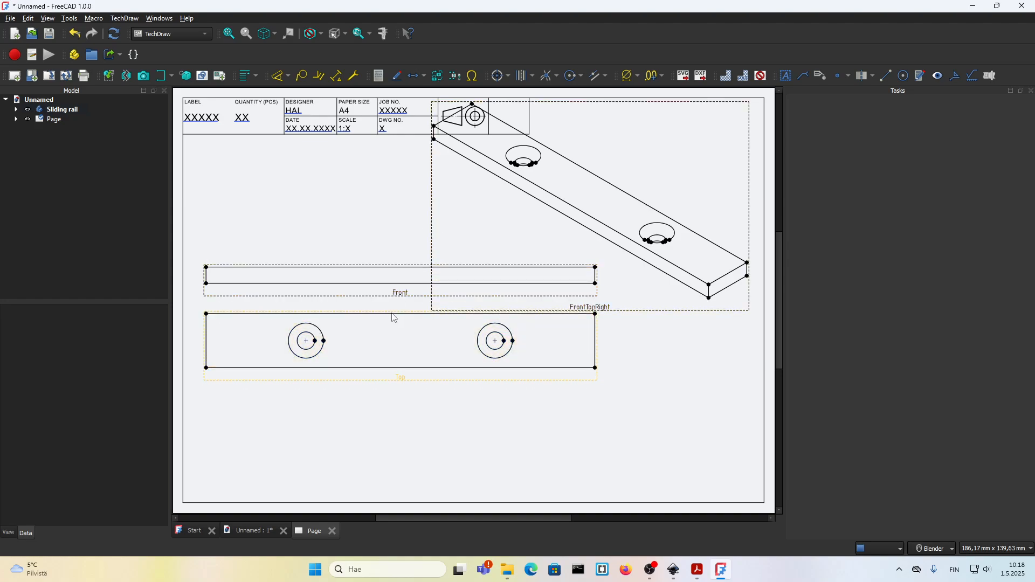
- Remove the FrontTopRight isometric projection from the page
{"action": "left_click_drag", "start_coordinate": [608, 309], "coordinate": [619, 305]}
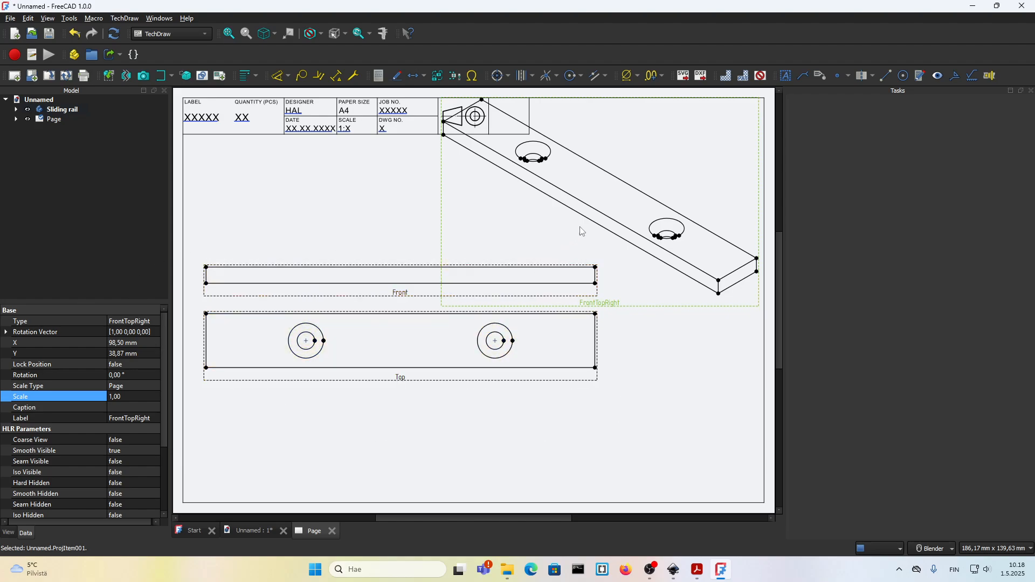
{"action": "left_click_drag", "start_coordinate": [630, 298], "coordinate": [609, 324]}
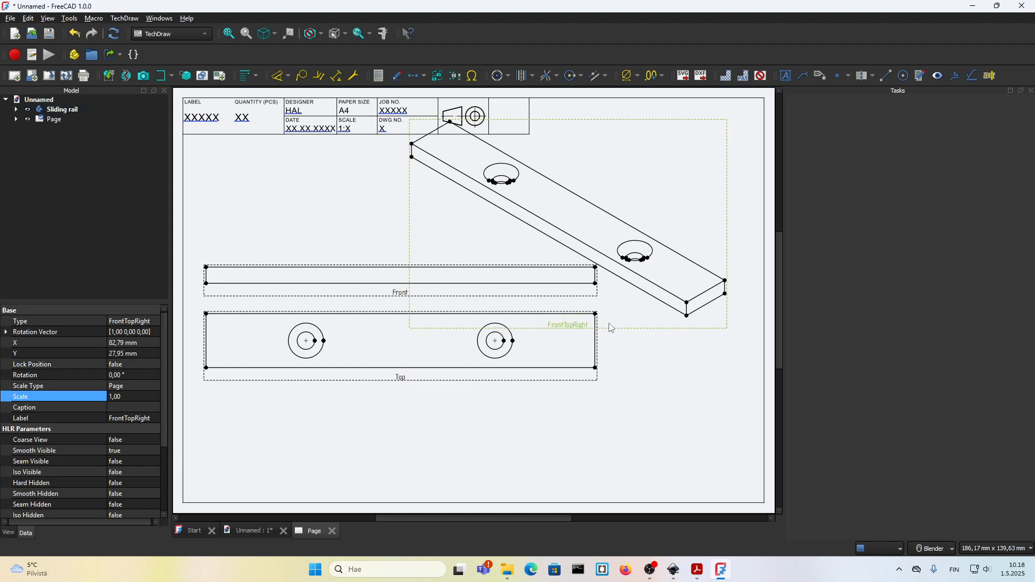
{"action": "key", "text": "Delete"}
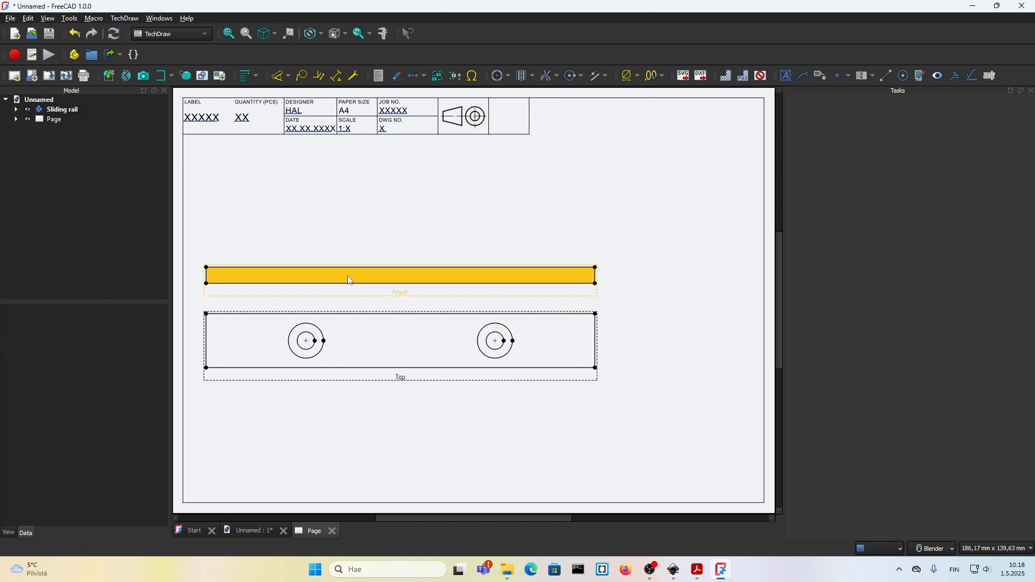
- Lower the top view to widen the gap below the front view, and shift both views towards the page's centre
{"action": "left_click_drag", "start_coordinate": [399, 377], "coordinate": [401, 399]}
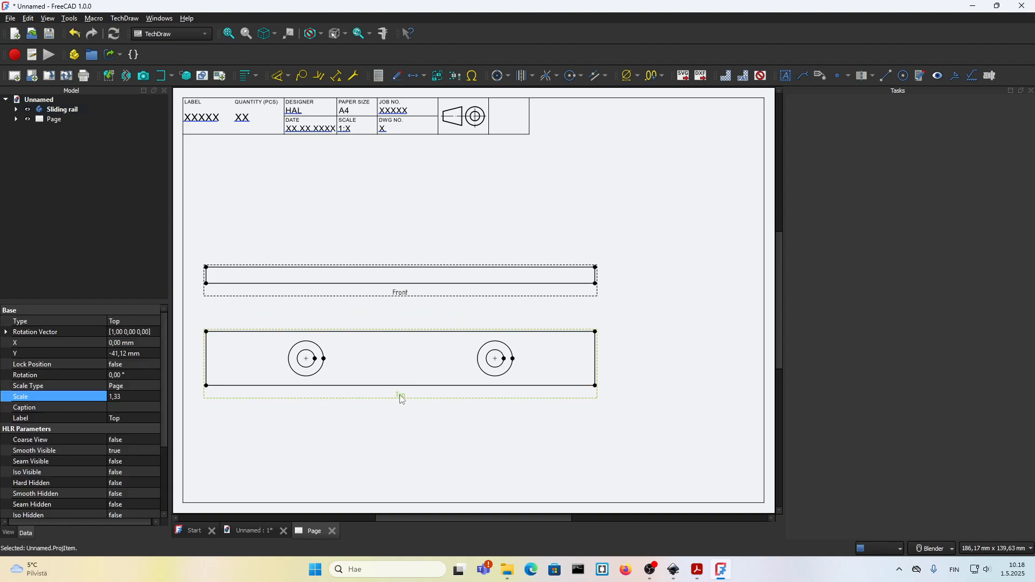
{"action": "left_click", "coordinate": [404, 294]}
{"action": "left_click_drag", "start_coordinate": [415, 323], "coordinate": [439, 310]}
{"action": "left_click", "coordinate": [411, 326]}
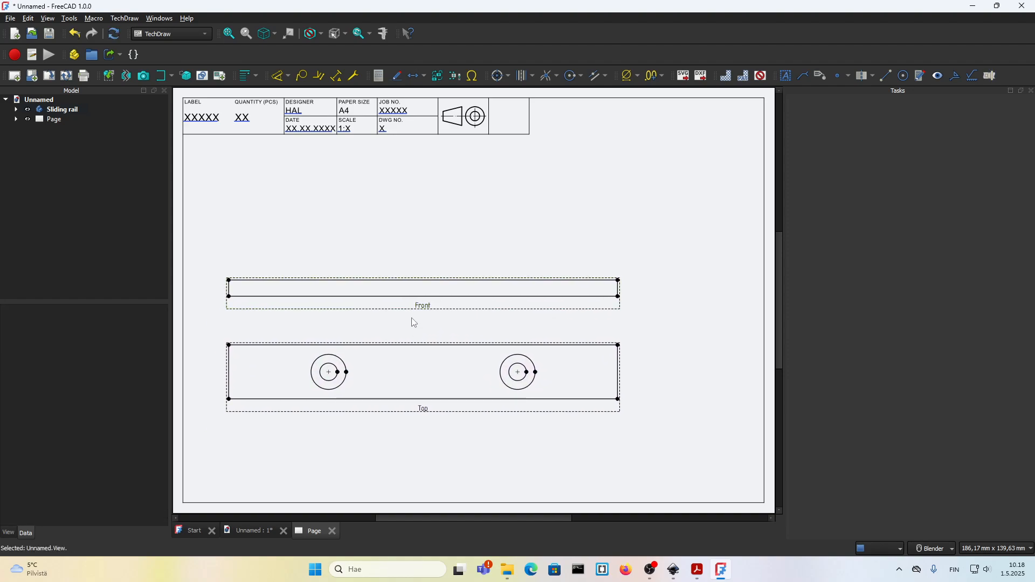
- Check the hidden lines in the reference PDF and set Hard Hidden to true for the Front view in FreeCAD
{"action": "left_click", "coordinate": [696, 572]}
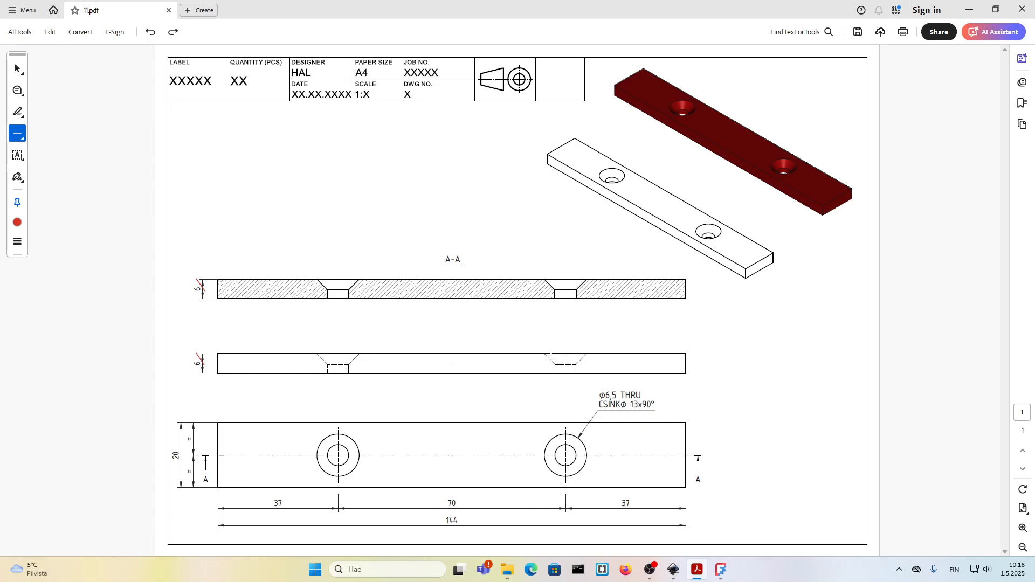
{"action": "left_click", "coordinate": [718, 568]}
{"action": "scroll", "coordinate": [366, 324], "scroll_direction": "up", "scroll_amount": 1}
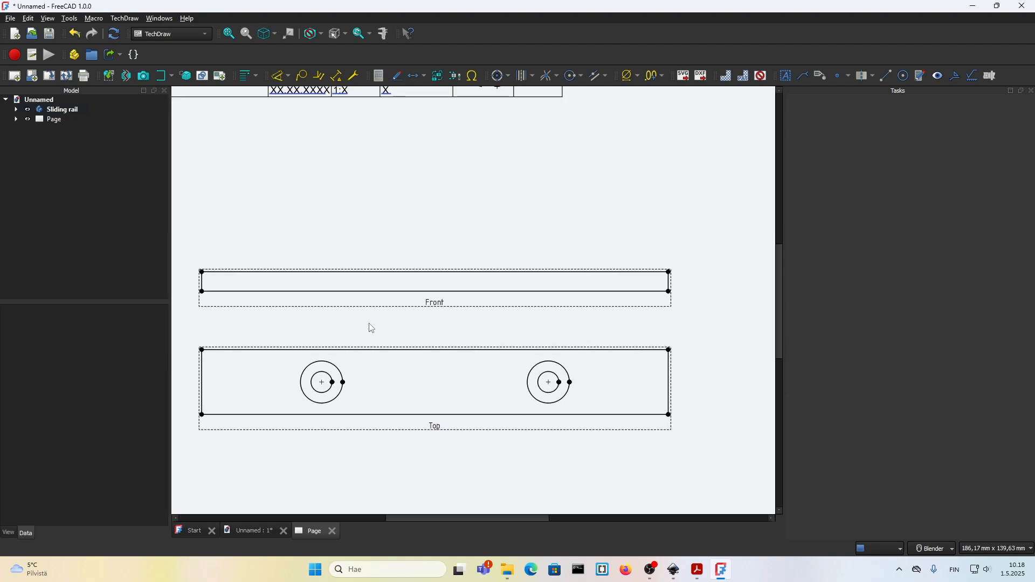
{"action": "left_click", "coordinate": [440, 307]}
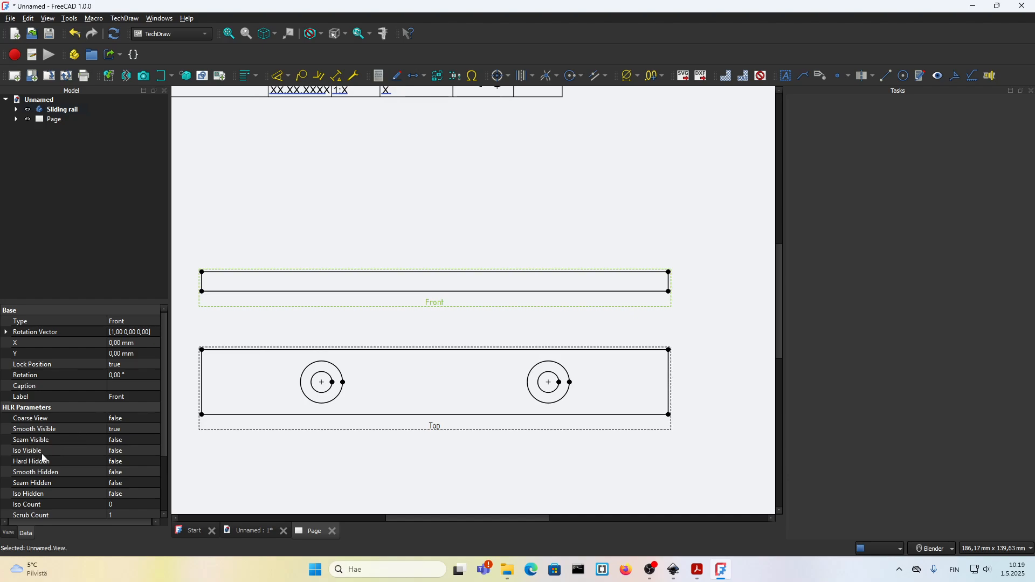
{"action": "left_click", "coordinate": [115, 464]}
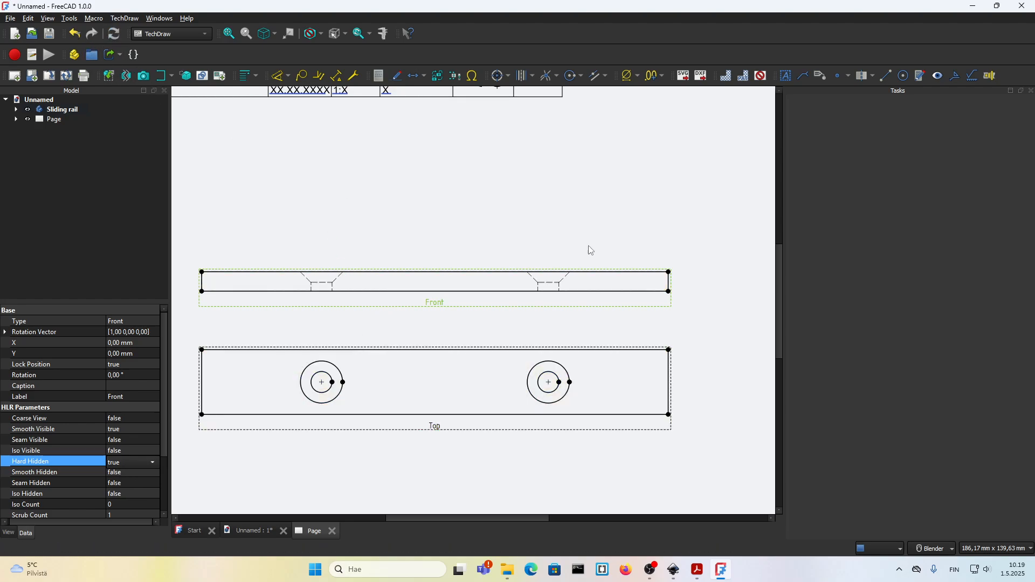
{"action": "left_click", "coordinate": [463, 314]}
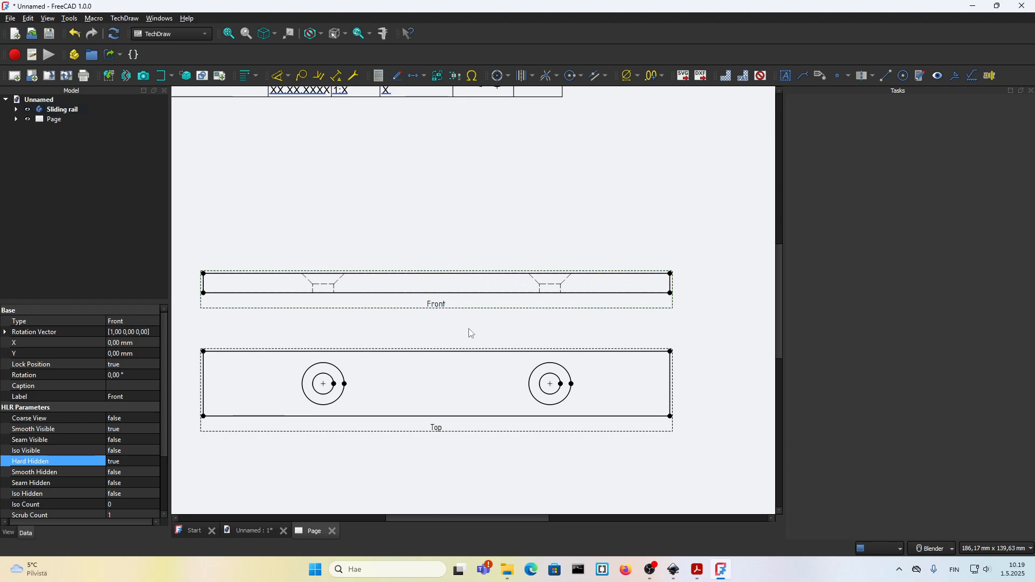
- Create a section view from the Top view, looking up at 90° through the plate's middle, with Live Update on
{"action": "scroll", "coordinate": [456, 313], "scroll_direction": "down", "scroll_amount": 3}
{"action": "scroll", "coordinate": [457, 311], "scroll_direction": "up", "scroll_amount": 1}
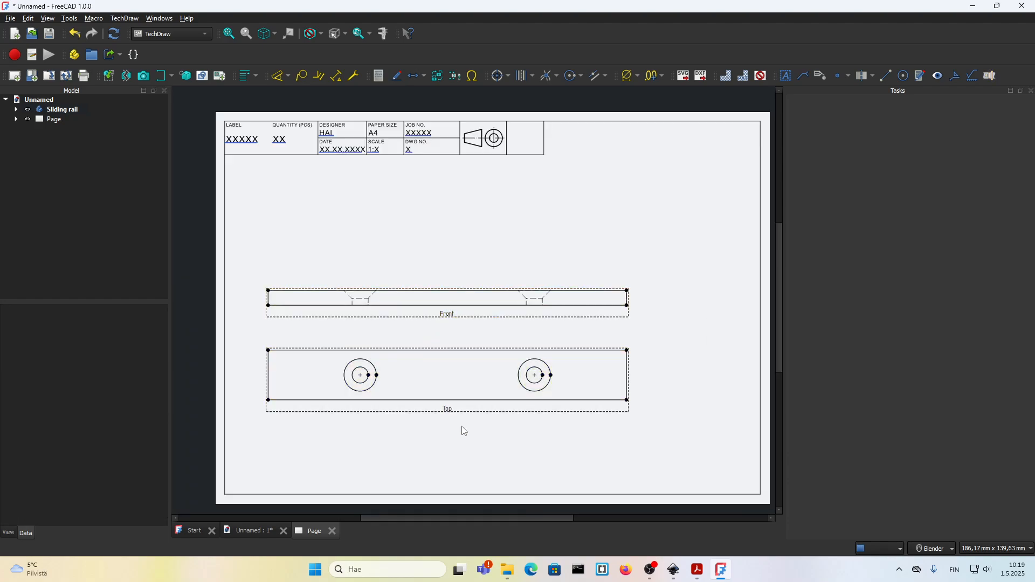
{"action": "left_click", "coordinate": [451, 409]}
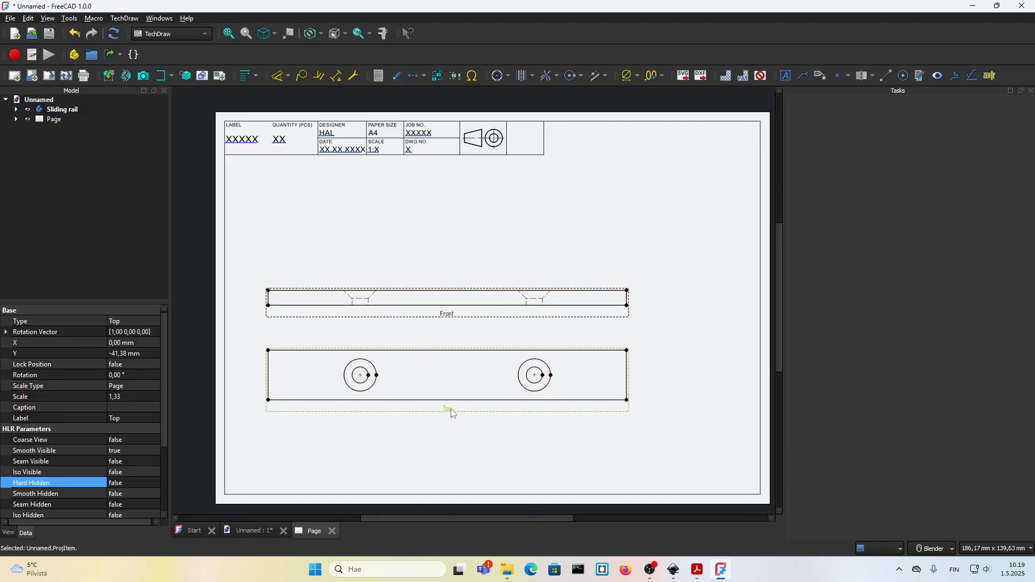
{"action": "left_click", "coordinate": [160, 77]}
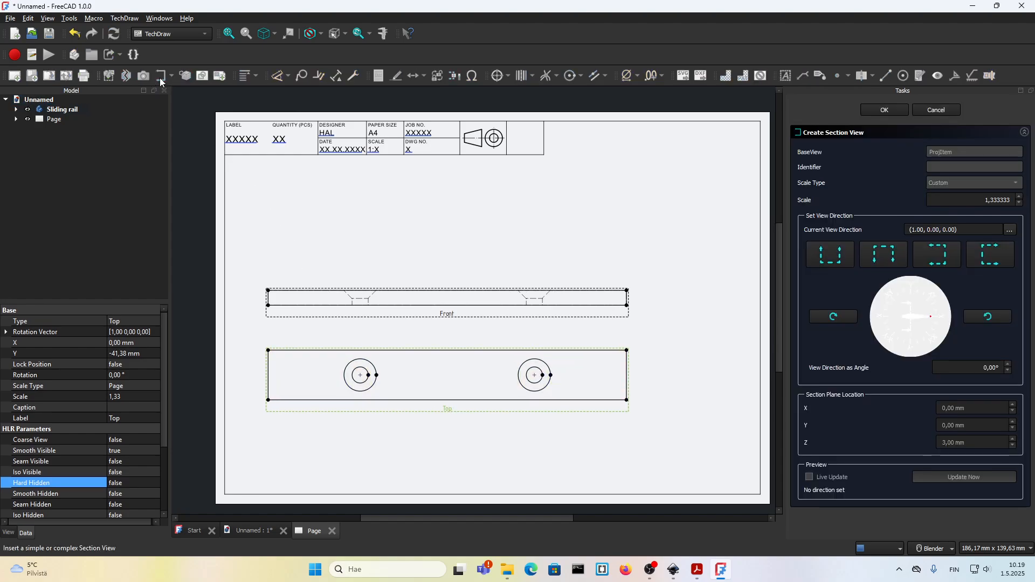
{"action": "left_click", "coordinate": [823, 253]}
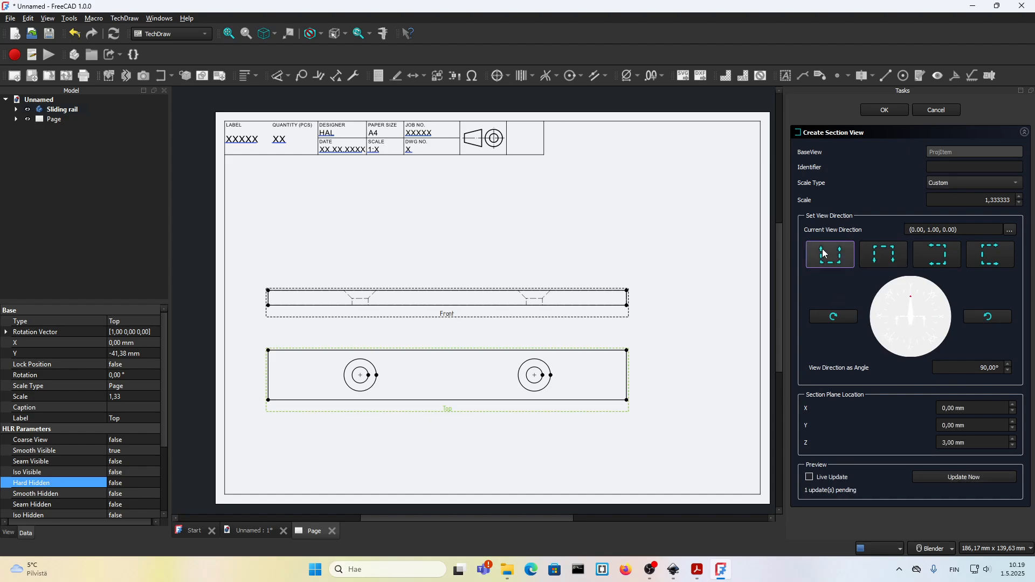
{"action": "left_click", "coordinate": [810, 477]}
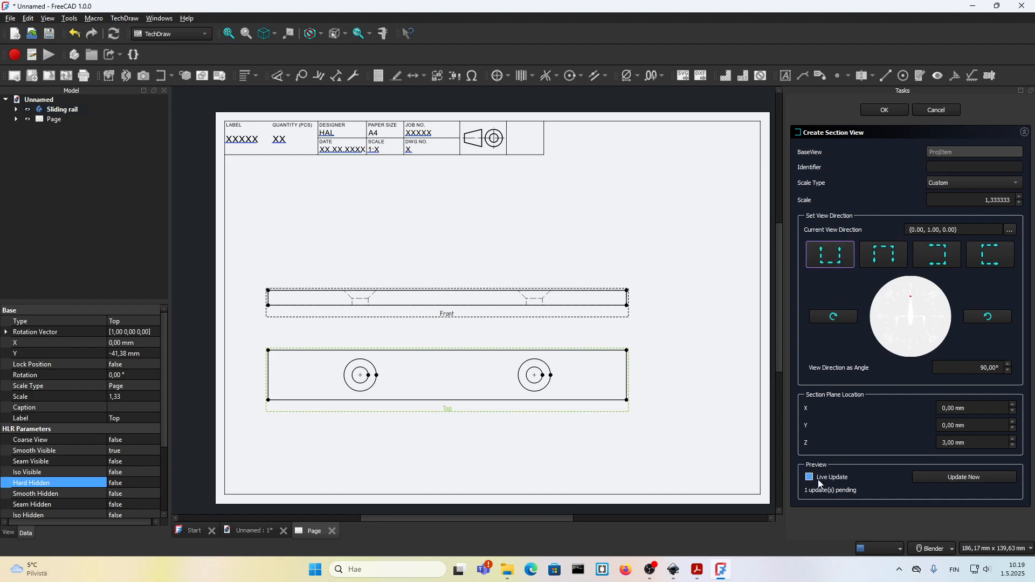
{"action": "left_click", "coordinate": [884, 111]}
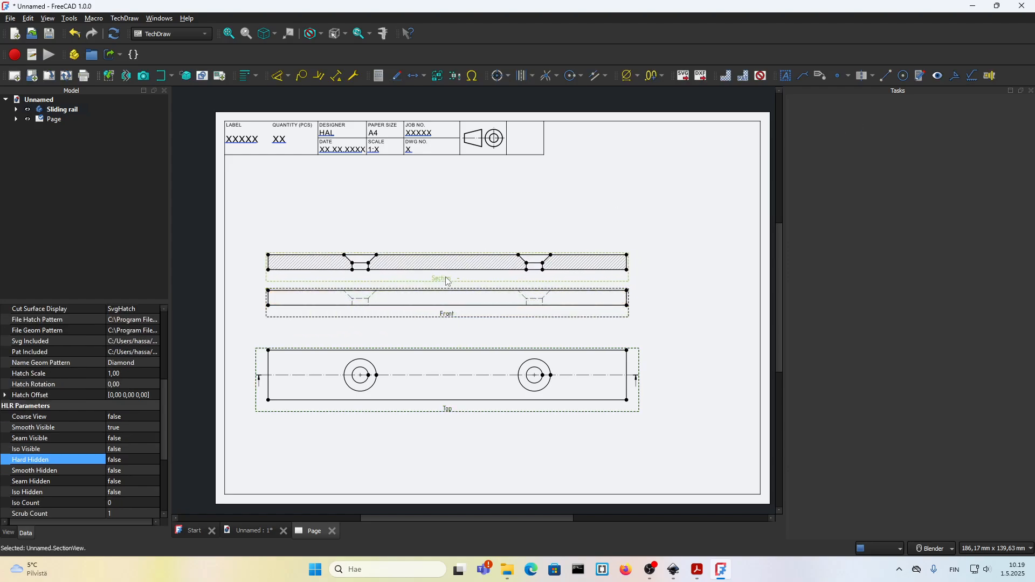
- Move the section view higher, leaving more space above the front view
{"action": "left_click_drag", "start_coordinate": [447, 280], "coordinate": [445, 266]}
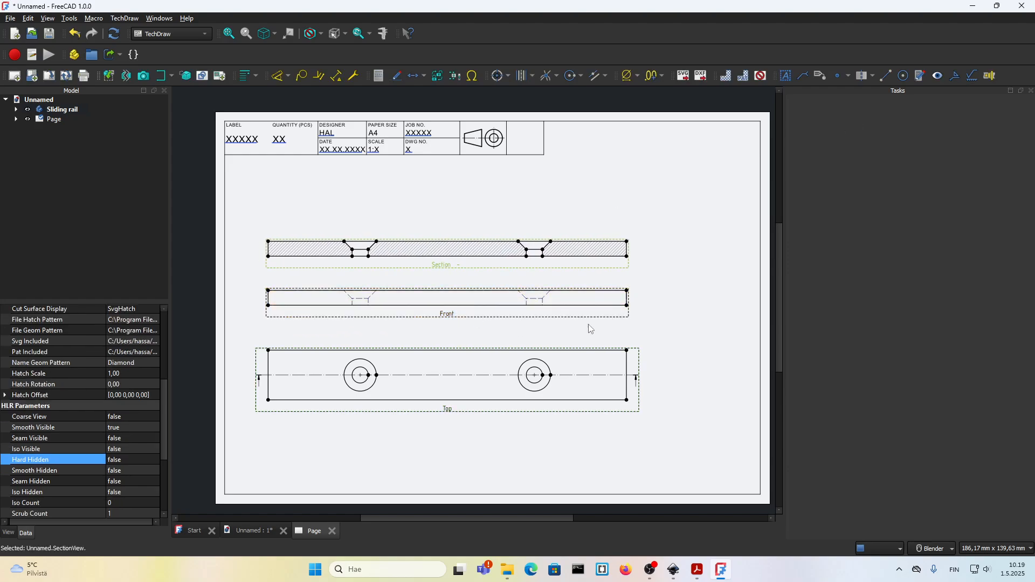
{"action": "left_click", "coordinate": [672, 306]}
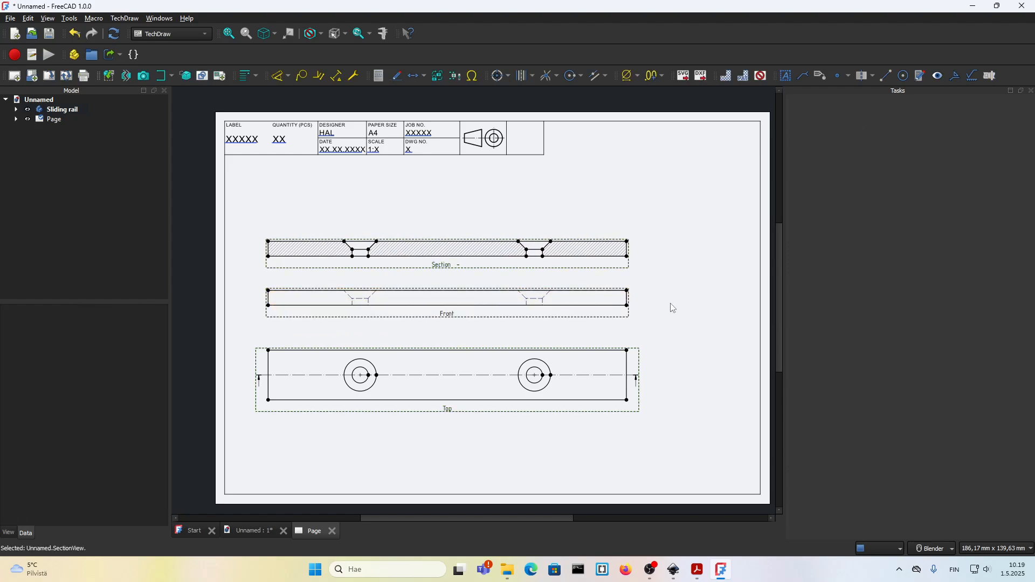
{"action": "left_click", "coordinate": [441, 270]}
{"action": "left_click", "coordinate": [703, 306]}
- Edit the section view and give it the identifier A with Live Update on
{"action": "left_click", "coordinate": [15, 118]}
{"action": "left_click", "coordinate": [72, 148]}
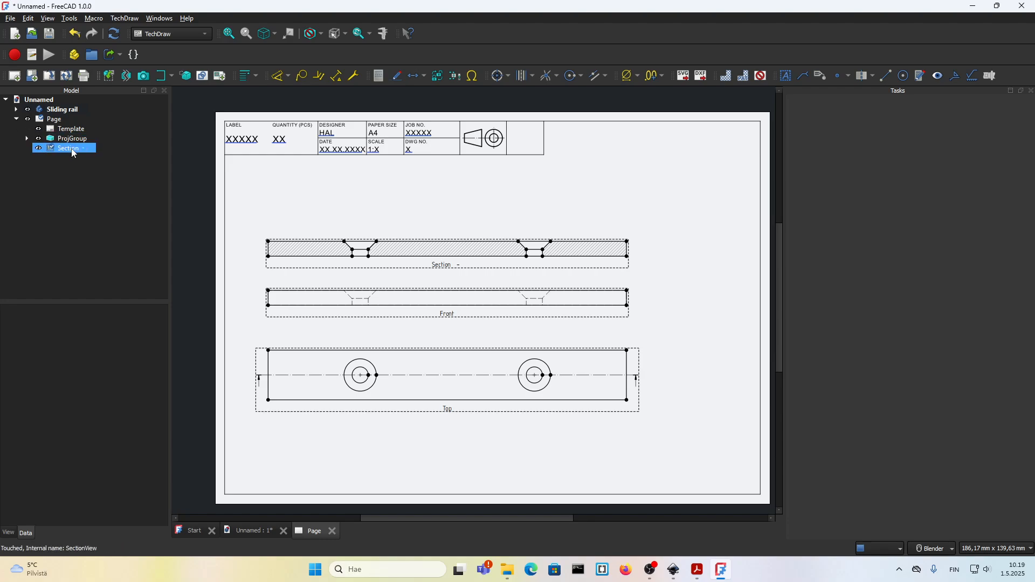
{"action": "double_click", "coordinate": [69, 149]}
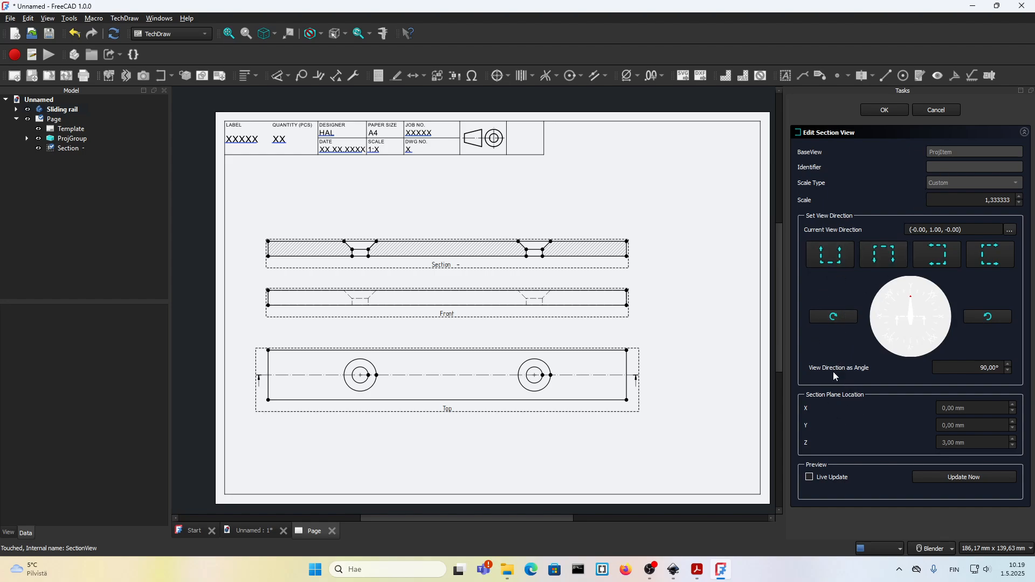
{"action": "left_click", "coordinate": [825, 478]}
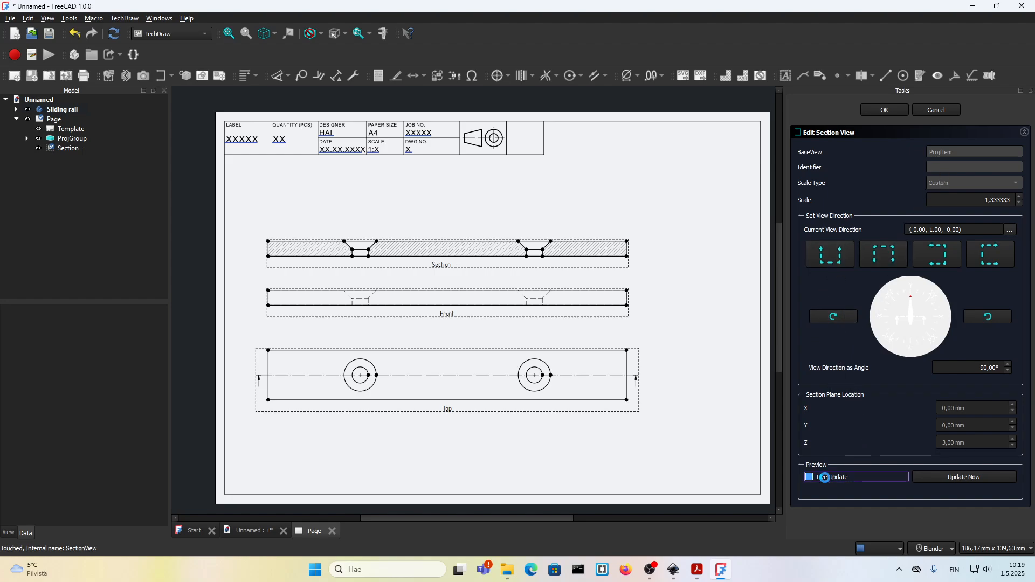
{"action": "left_click", "coordinate": [942, 165]}
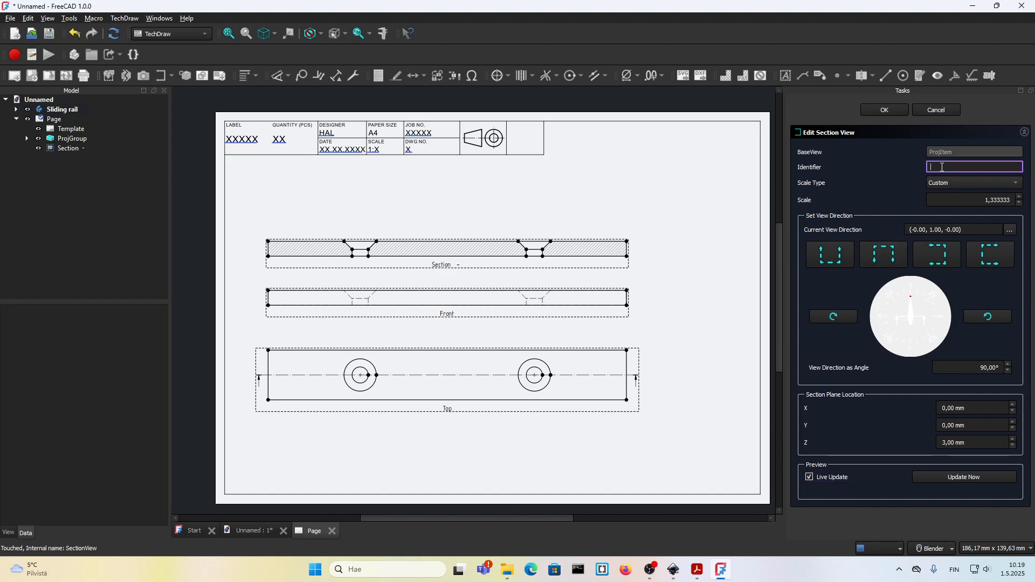
{"action": "left_click", "coordinate": [889, 108]}
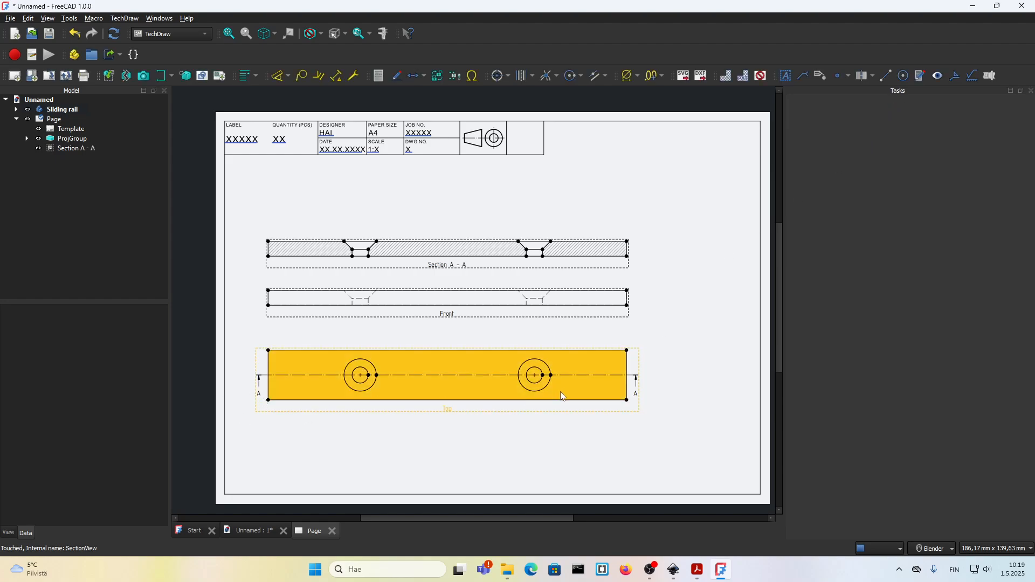
- Shift Section A - A slightly further away from the front view
{"action": "mouse_move", "coordinate": [438, 249]}
{"action": "left_mouse_down"}
{"action": "mouse_move", "coordinate": [435, 239]}
{"action": "mouse_move", "coordinate": [439, 268]}
{"action": "left_mouse_up"}
{"action": "left_click", "coordinate": [435, 218]}
{"action": "scroll", "coordinate": [437, 218], "scroll_direction": "up", "scroll_amount": 1}
{"action": "left_click", "coordinate": [701, 361]}
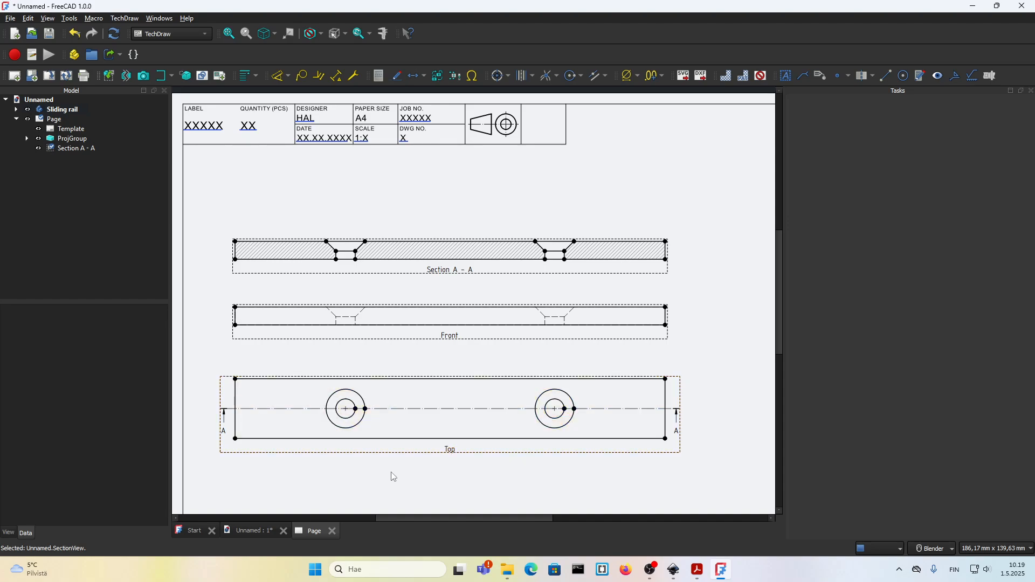
- Dimension the vertical distance from the top view's lower left corner to the left hole's centre, placed outside the section arrow
{"action": "scroll", "coordinate": [236, 450], "scroll_direction": "up", "scroll_amount": 3}
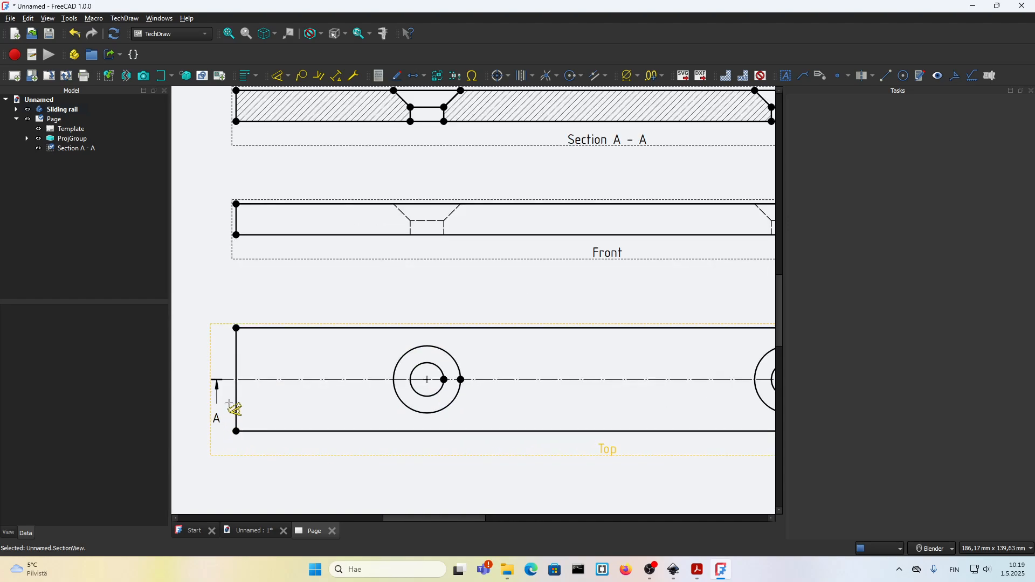
{"action": "left_click", "coordinate": [236, 431]}
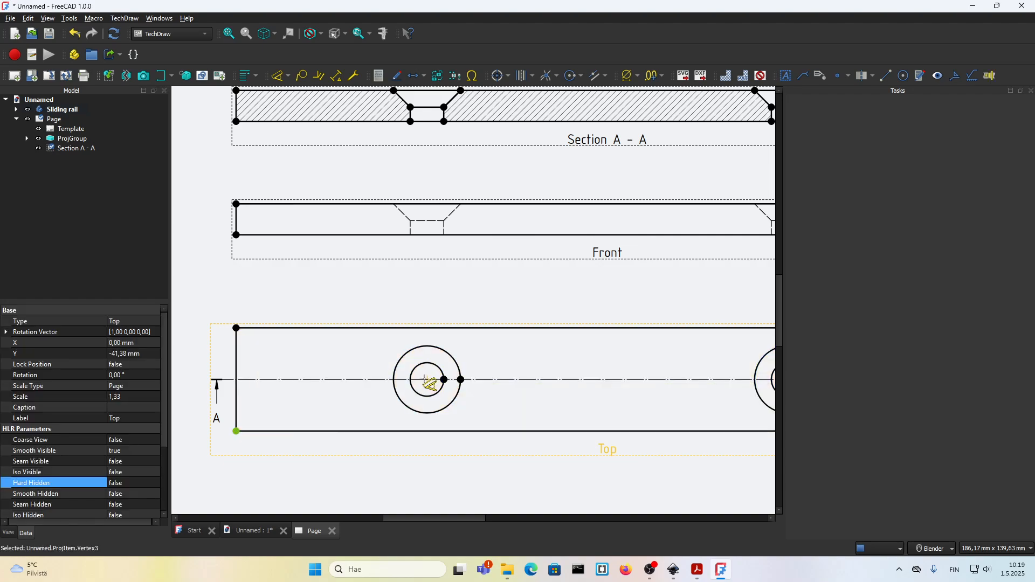
{"action": "left_click", "coordinate": [427, 379]}
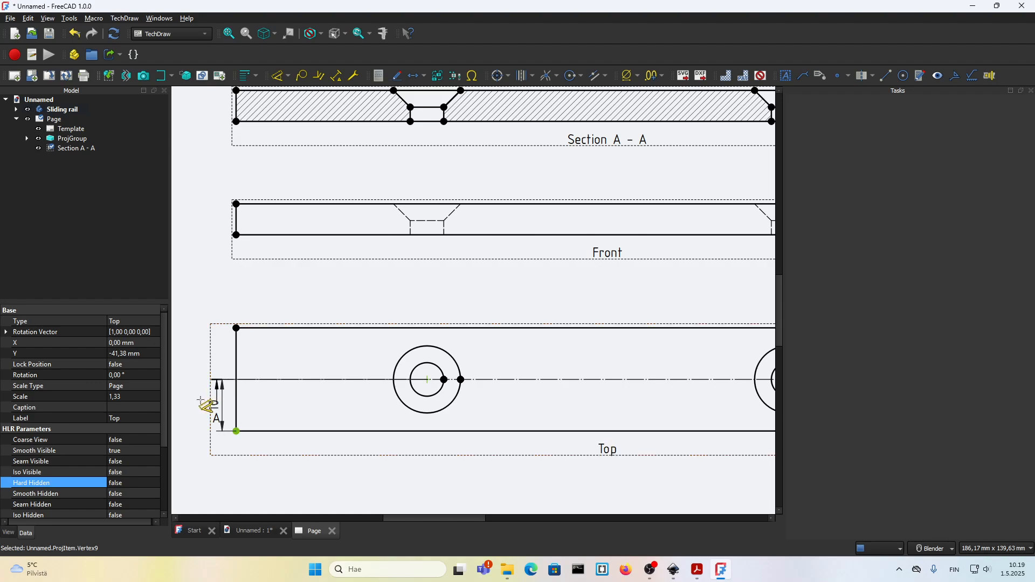
{"action": "left_click", "coordinate": [186, 405]}
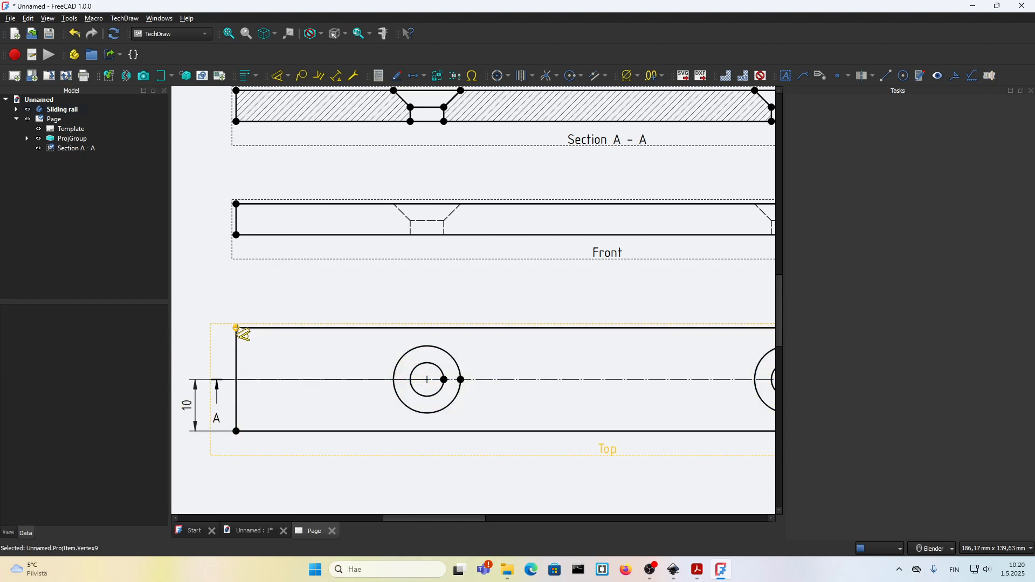
- Dimension the vertical distance from the top view's upper left corner to the left hole's centre, and the plate's full width outside it
{"action": "left_click", "coordinate": [236, 328]}
{"action": "left_click", "coordinate": [427, 380]}
{"action": "scroll", "coordinate": [427, 380], "scroll_direction": "down", "scroll_amount": 2}
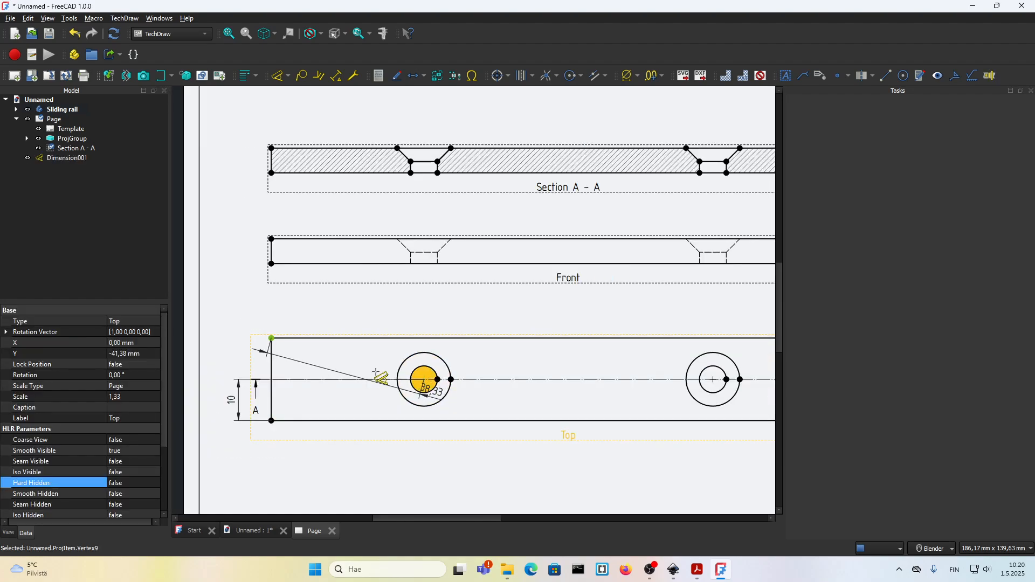
{"action": "left_click", "coordinate": [232, 353]}
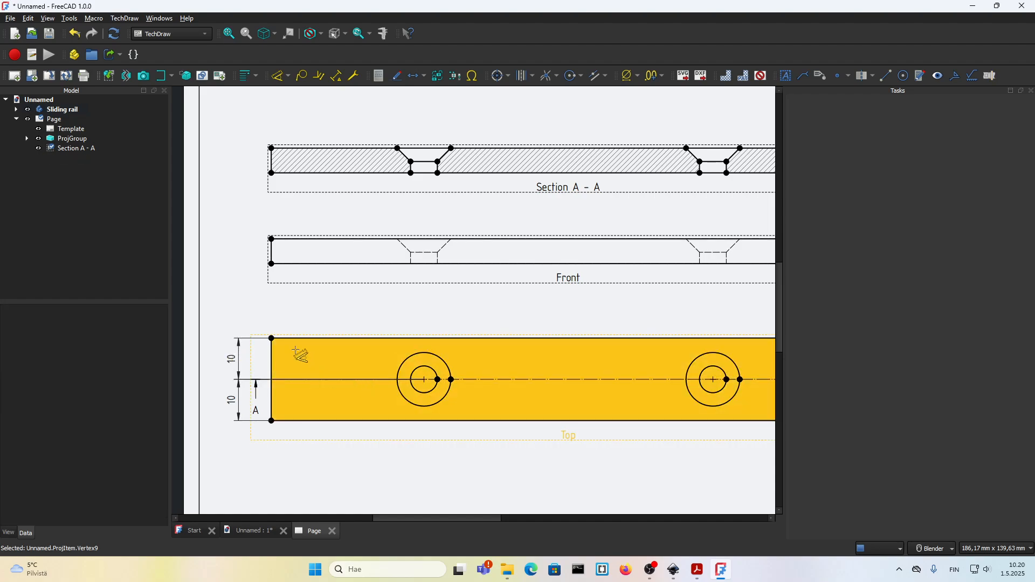
{"action": "left_click", "coordinate": [272, 365]}
{"action": "left_click", "coordinate": [211, 379]}
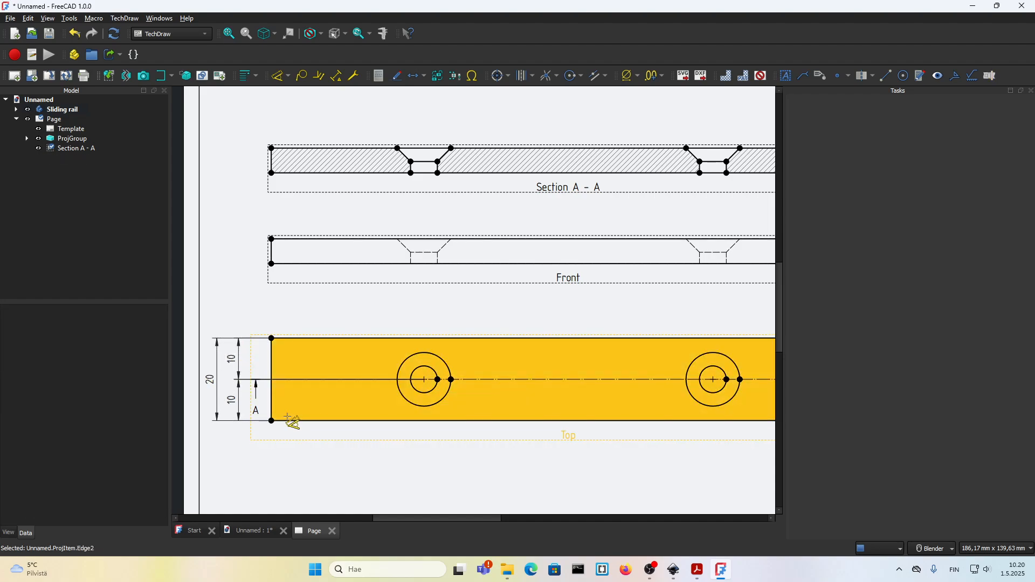
- Dimension the horizontal distance from the top view's lower left corner to the left hole's centre, placed below the plate
{"action": "left_click", "coordinate": [271, 421]}
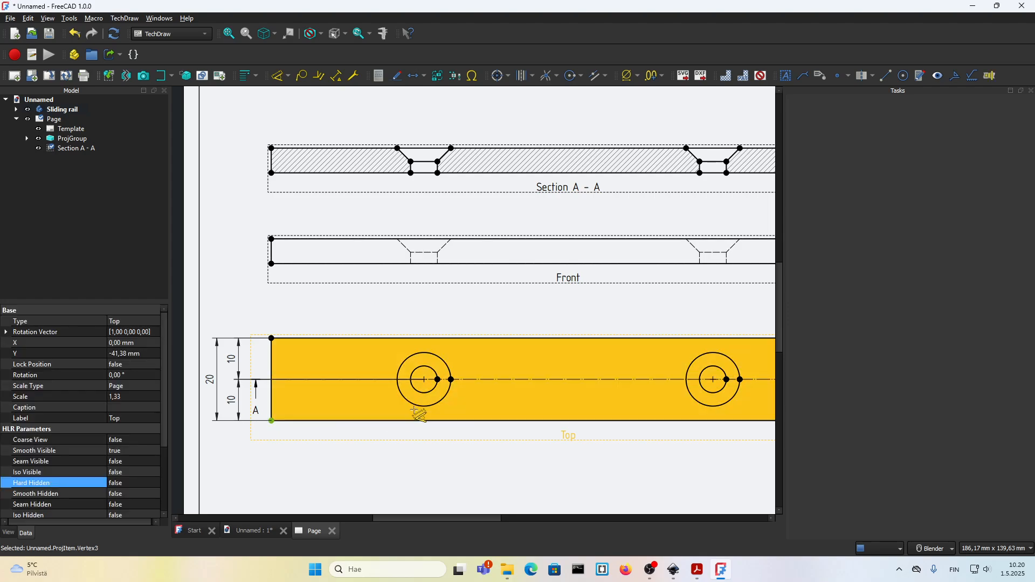
{"action": "left_click", "coordinate": [424, 381]}
{"action": "left_click", "coordinate": [351, 434]}
- Dimension the horizontal spacing between the two hole centres in the top view, in line with the neighbouring dimension below the plate
{"action": "scroll", "coordinate": [352, 429], "scroll_direction": "down", "scroll_amount": 2}
{"action": "scroll", "coordinate": [485, 431], "scroll_direction": "up", "scroll_amount": 3}
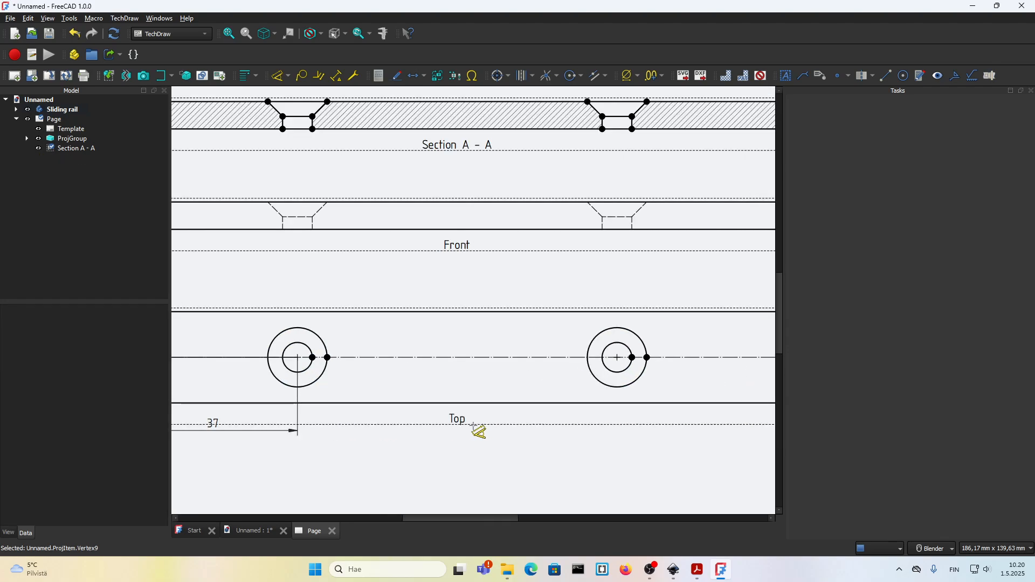
{"action": "left_click", "coordinate": [617, 358]}
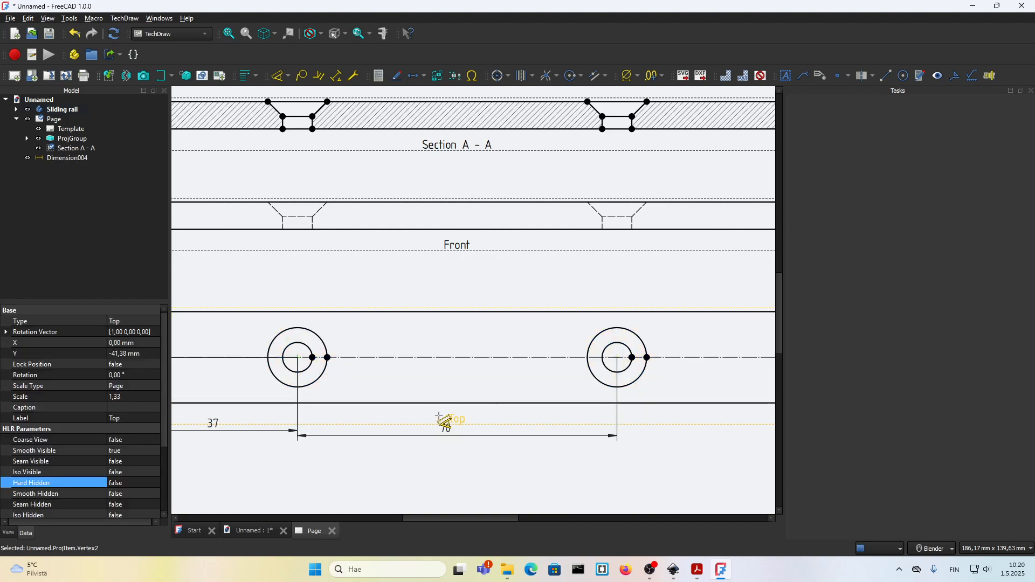
{"action": "left_click", "coordinate": [447, 409]}
{"action": "scroll", "coordinate": [327, 434], "scroll_direction": "down", "scroll_amount": 3}
{"action": "scroll", "coordinate": [506, 434], "scroll_direction": "up", "scroll_amount": 3}
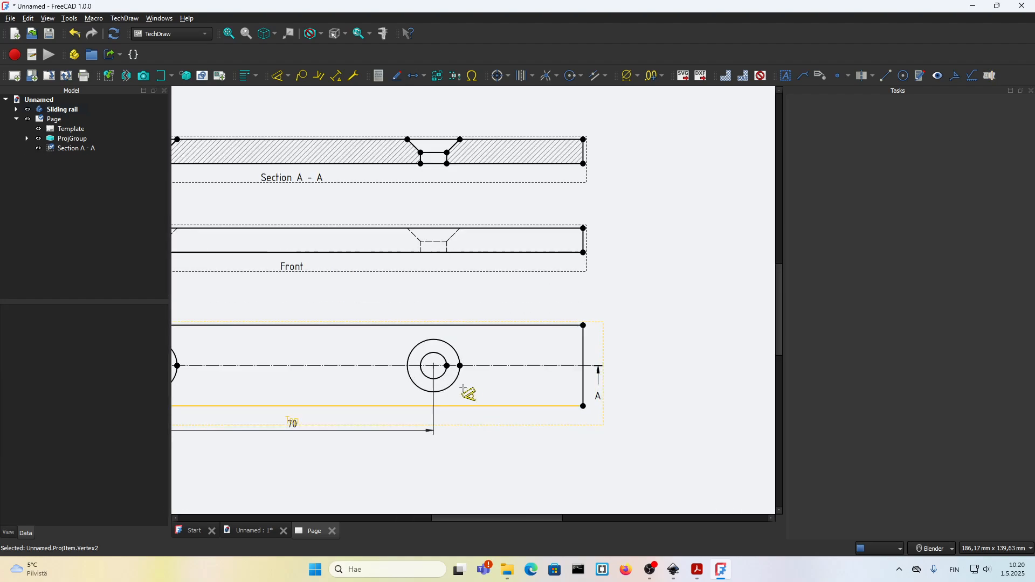
- Dimension the horizontal distance from the right hole's centre to the top view's lower right corner, in line with the neighbouring dimensions
{"action": "left_click", "coordinate": [435, 366]}
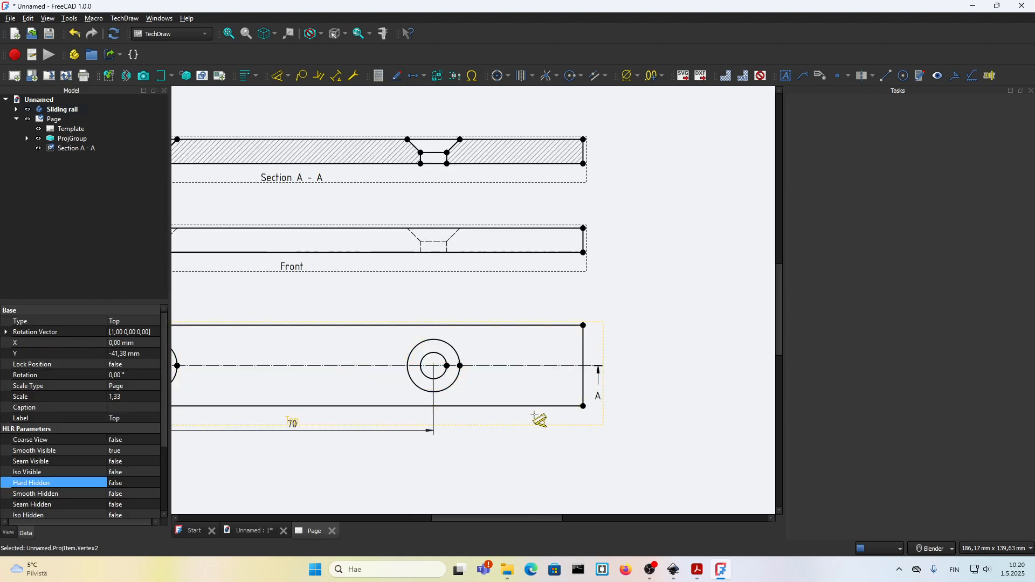
{"action": "left_click", "coordinate": [583, 406]}
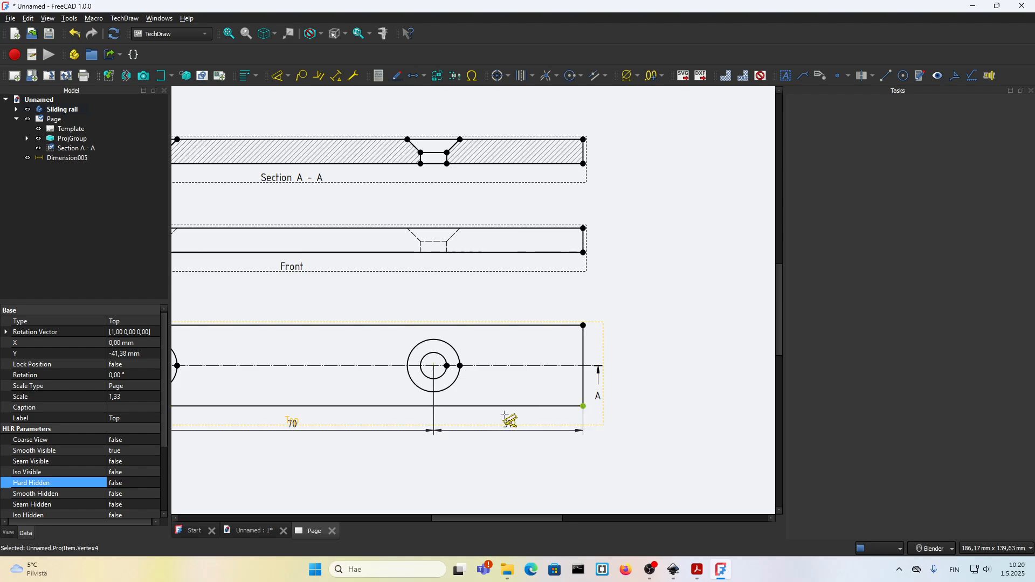
{"action": "left_click", "coordinate": [505, 415]}
{"action": "scroll", "coordinate": [479, 412], "scroll_direction": "down", "scroll_amount": 3}
{"action": "scroll", "coordinate": [478, 411], "scroll_direction": "up", "scroll_amount": 3}
- Dimension the plate's full length along the top view's lower edge, placed below the row of hole dimensions
{"action": "left_click", "coordinate": [427, 400]}
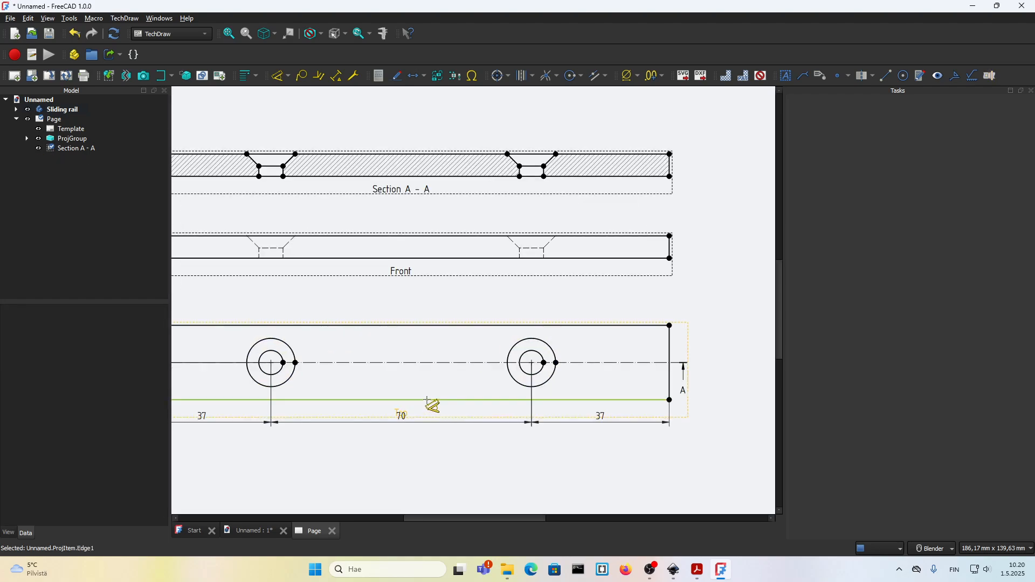
{"action": "scroll", "coordinate": [452, 429], "scroll_direction": "down", "scroll_amount": 1}
{"action": "scroll", "coordinate": [406, 435], "scroll_direction": "up", "scroll_amount": 1}
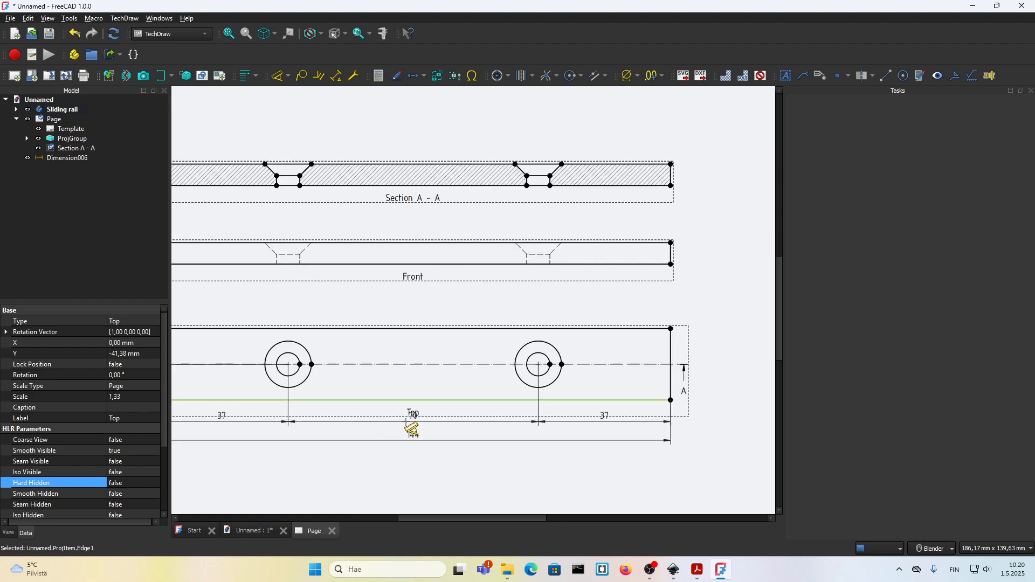
{"action": "left_click", "coordinate": [411, 429]}
{"action": "scroll", "coordinate": [480, 399], "scroll_direction": "down", "scroll_amount": 3}
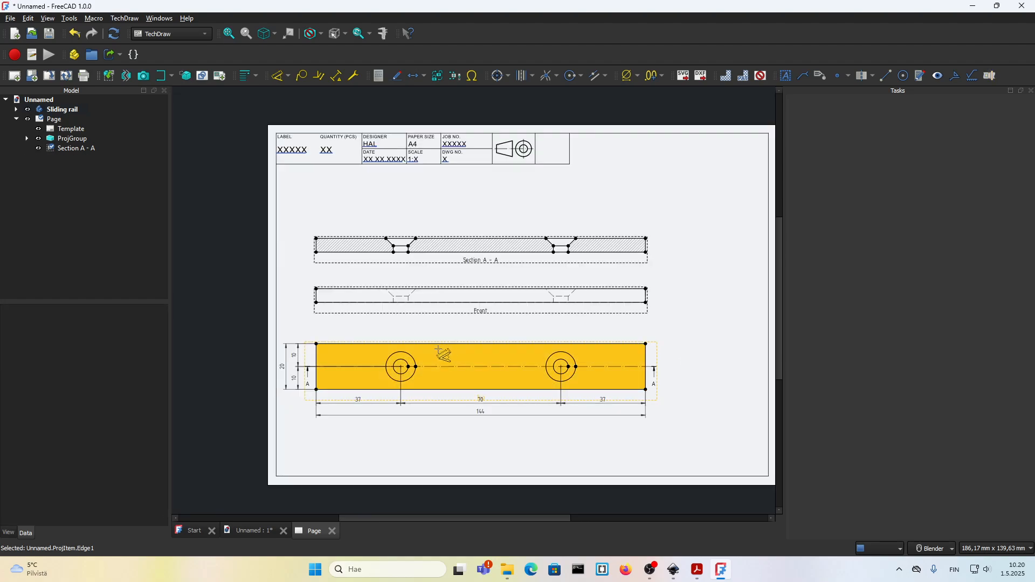
{"action": "scroll", "coordinate": [439, 350], "scroll_direction": "up", "scroll_amount": 1}
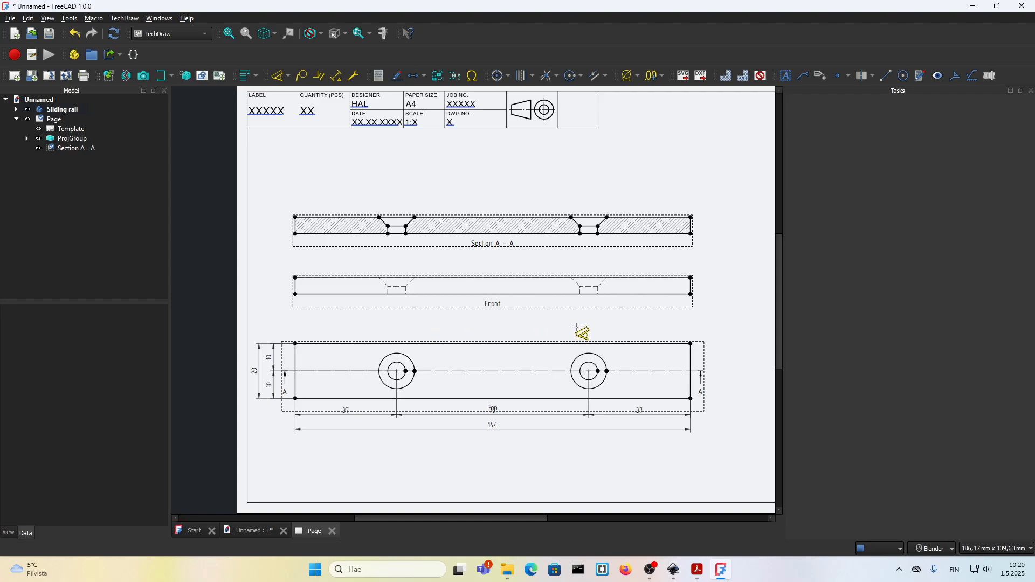
- End dimensioning and turn off the view frames on the drawing page
{"action": "left_click", "coordinate": [561, 270]}
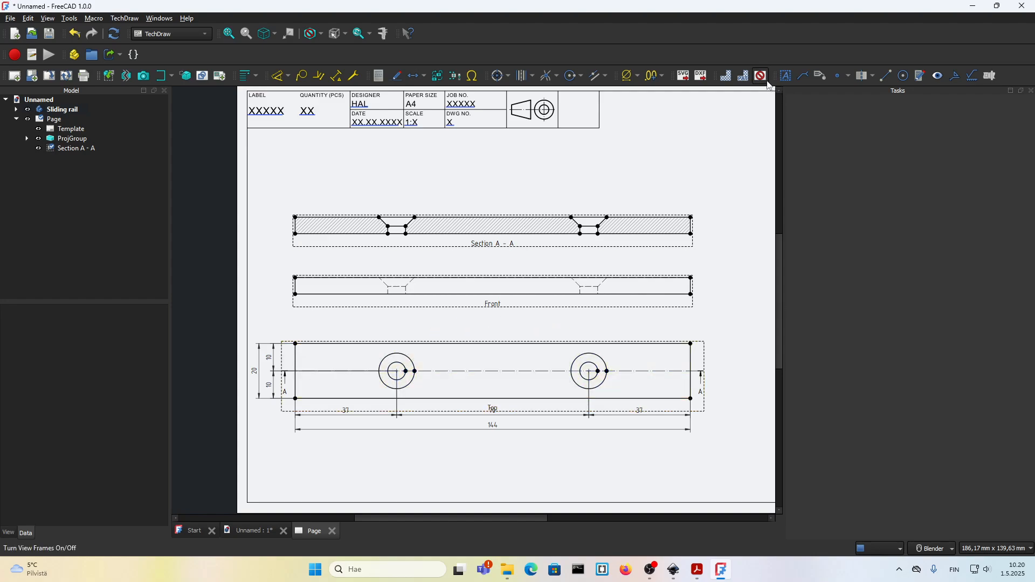
{"action": "left_click", "coordinate": [761, 76]}
{"action": "scroll", "coordinate": [377, 437], "scroll_direction": "up", "scroll_amount": 1}
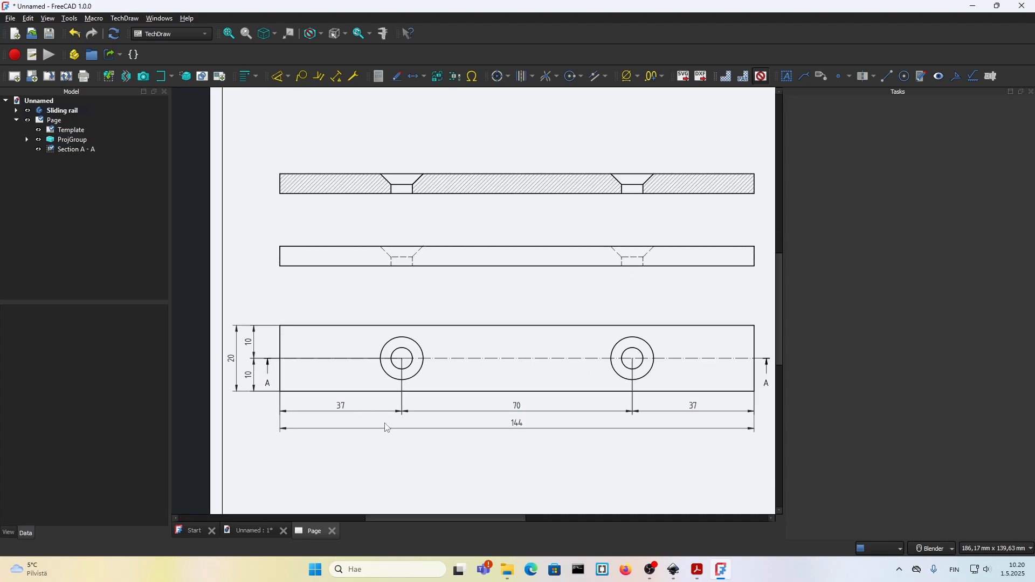
- Set Gap Factor ISO to 80 for the two 37 mm dimensions and the 70 mm dimension below the top view
{"action": "left_click", "coordinate": [342, 406]}
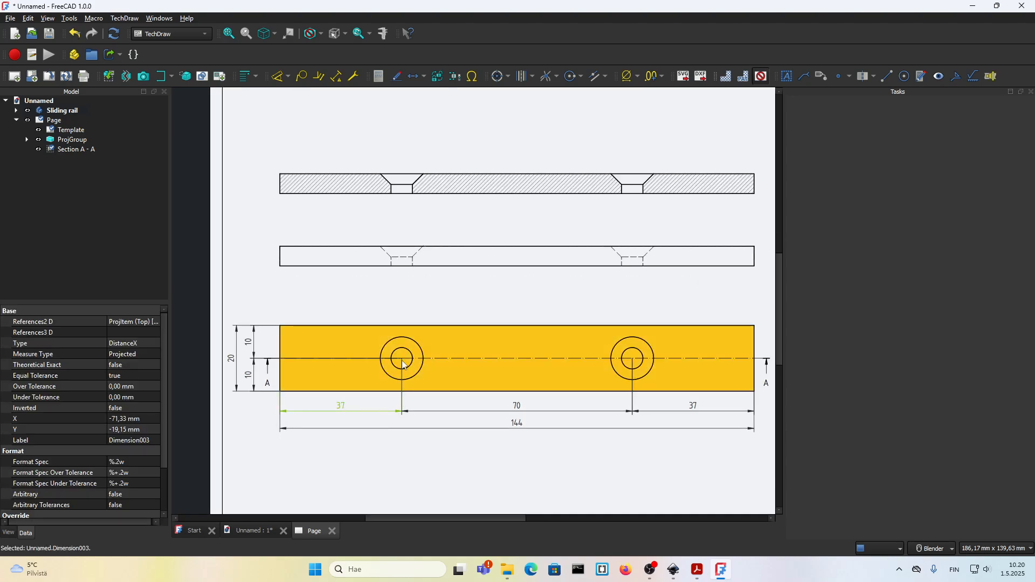
{"action": "left_click", "coordinate": [692, 405]}
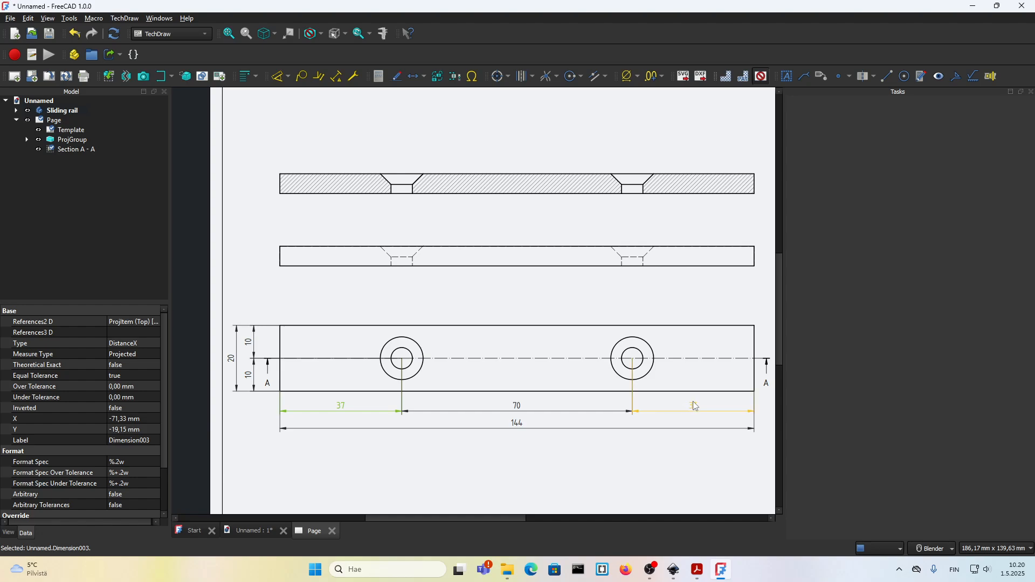
{"action": "left_click", "coordinate": [515, 406], "text": "ctrl"}
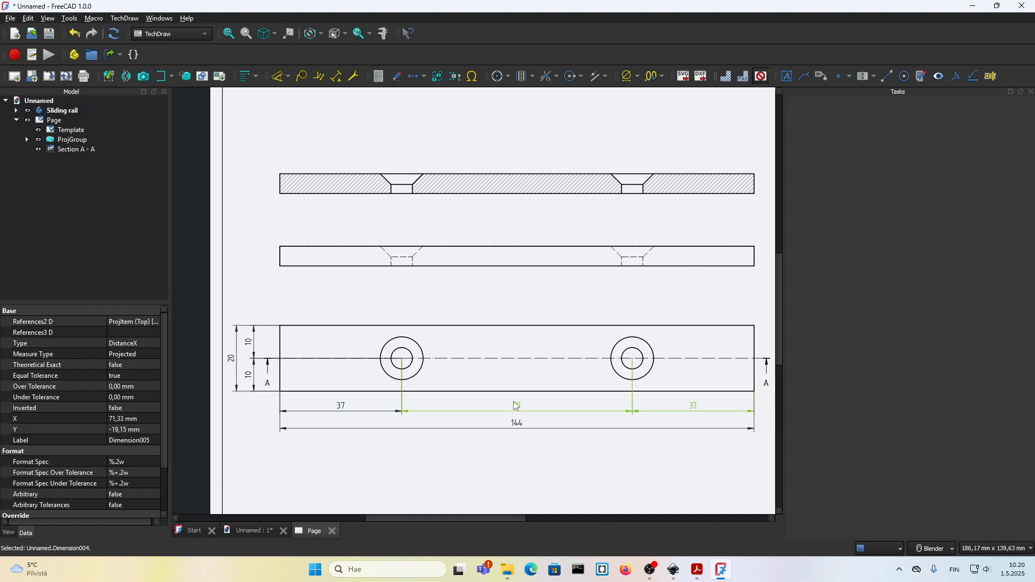
{"action": "left_click", "coordinate": [342, 406], "text": "ctrl"}
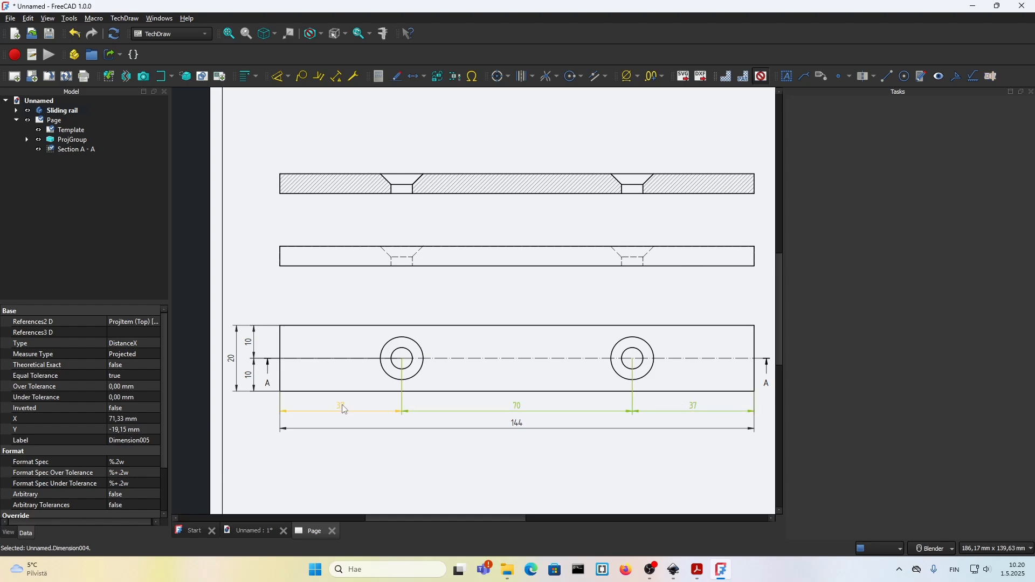
{"action": "left_click", "coordinate": [8, 533]}
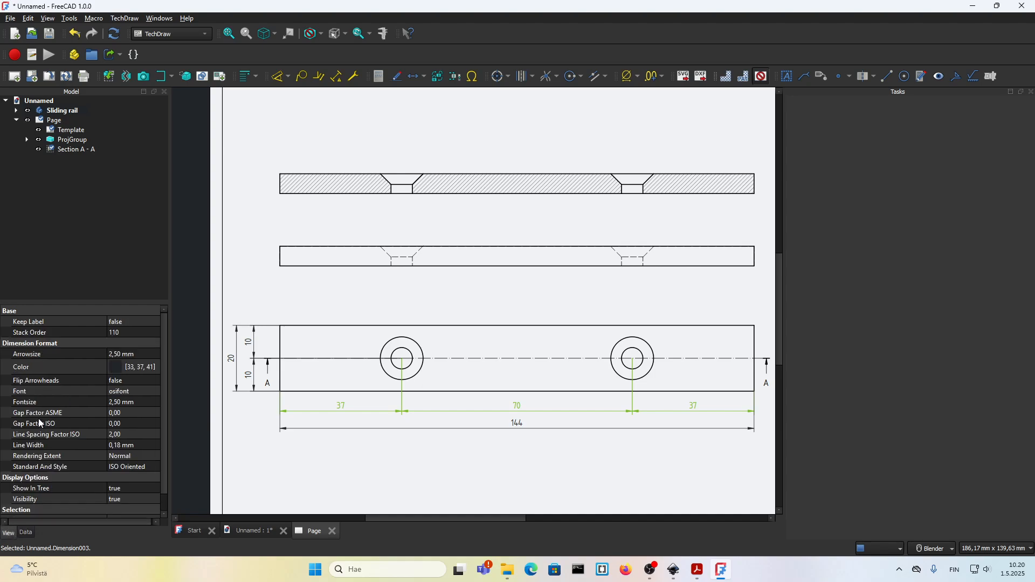
{"action": "left_click", "coordinate": [103, 426]}
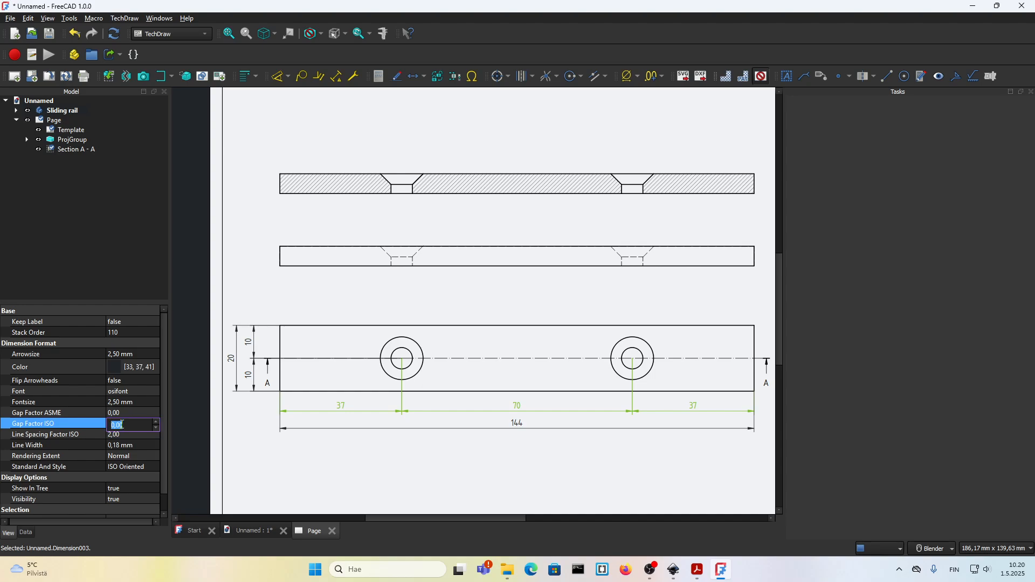
{"action": "type", "text": "180"}
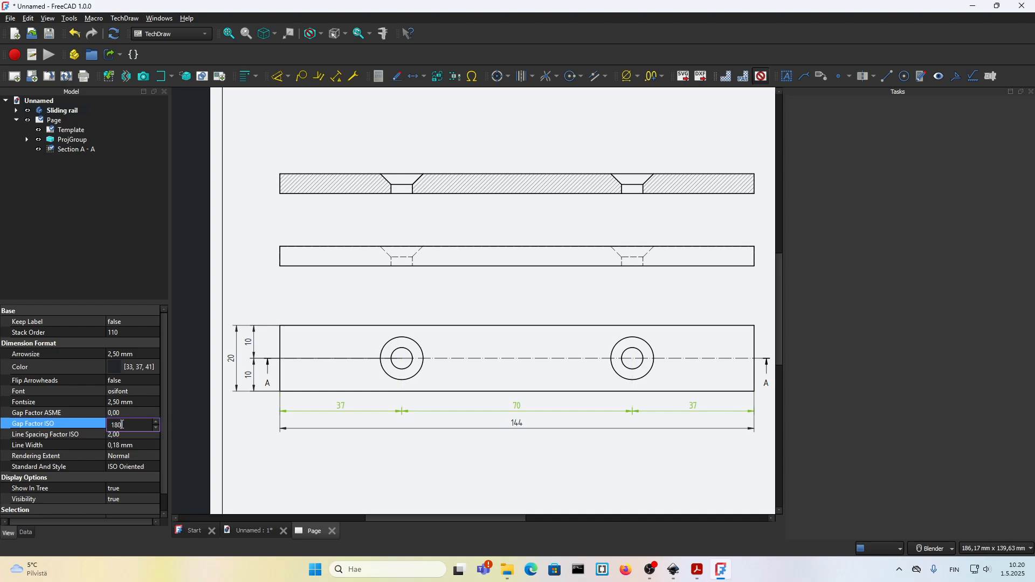
{"action": "key", "text": "BackSpace"}
{"action": "key", "text": "BackSpace"}
{"action": "key", "text": "BackSpace"}
{"action": "type", "text": "80"}
{"action": "left_click", "coordinate": [452, 485]}
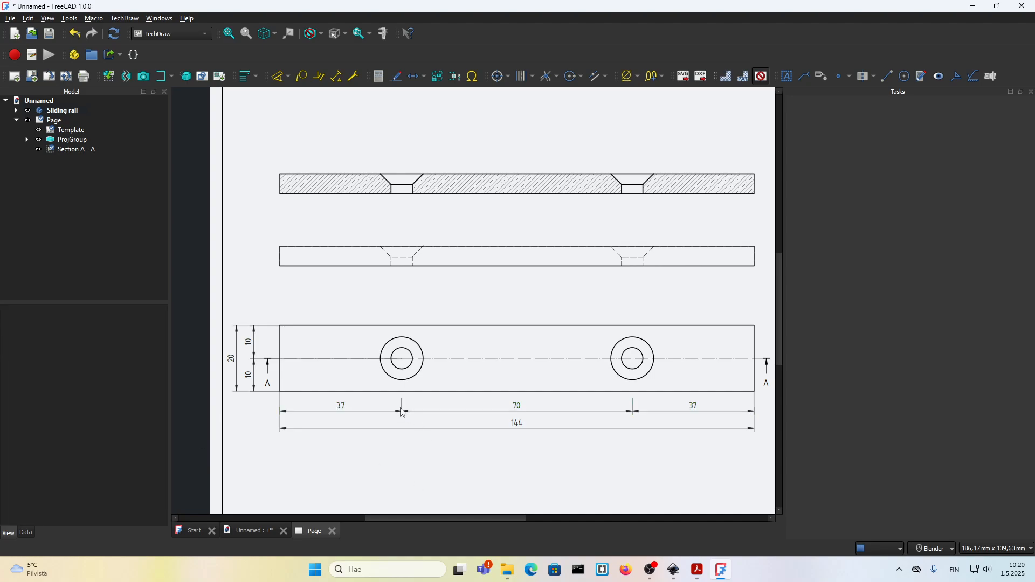
- Set Gap Factor ISO to 320 for both vertical 10 mm dimensions beside the top view
{"action": "left_click", "coordinate": [252, 378]}
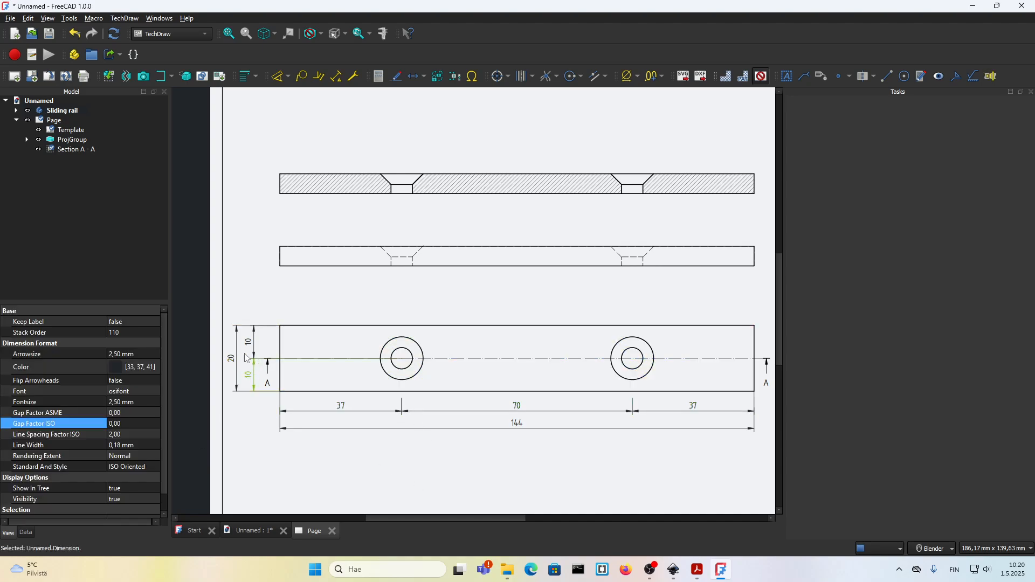
{"action": "left_click", "coordinate": [252, 346]}
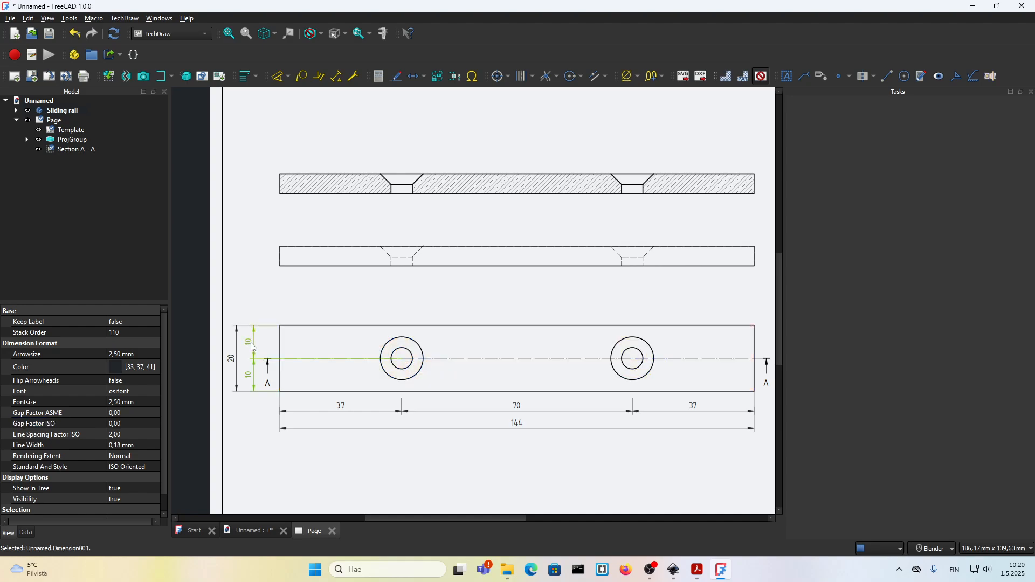
{"action": "left_click", "coordinate": [120, 423]}
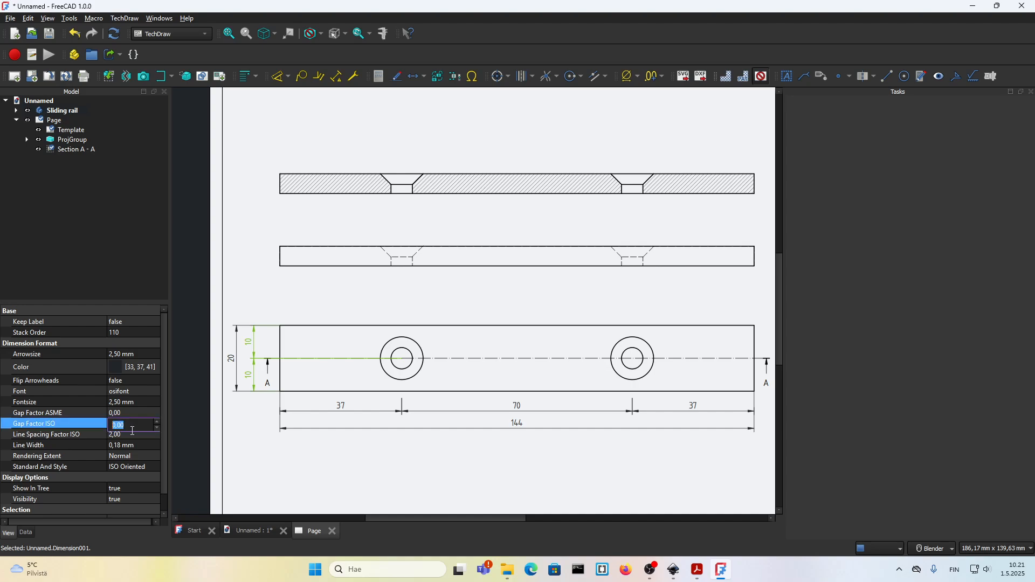
{"action": "type", "text": "300"}
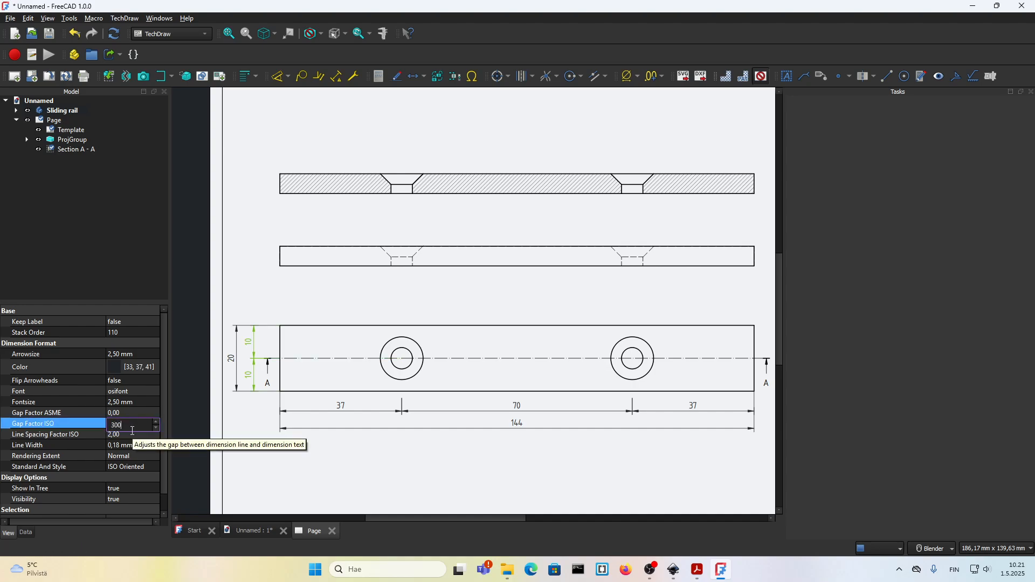
{"action": "key", "text": "BackSpace"}
{"action": "type", "text": "50"}
{"action": "key", "text": "BackSpace"}
{"action": "type", "text": "0"}
{"action": "key", "text": "BackSpace"}
{"action": "type", "text": "30"}
{"action": "key", "text": "BackSpace"}
{"action": "key", "text": "BackSpace"}
{"action": "type", "text": "20"}
{"action": "left_click", "coordinate": [479, 473]}
{"action": "scroll", "coordinate": [253, 320], "scroll_direction": "down", "scroll_amount": 2}
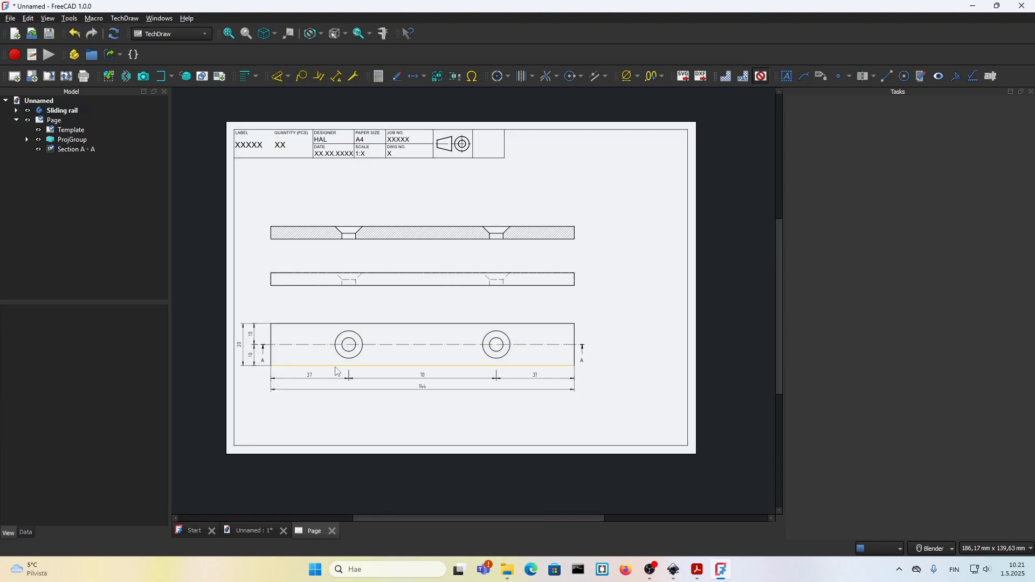
{"action": "scroll", "coordinate": [333, 369], "scroll_direction": "up", "scroll_amount": 1}
{"action": "scroll", "coordinate": [224, 345], "scroll_direction": "up", "scroll_amount": 2}
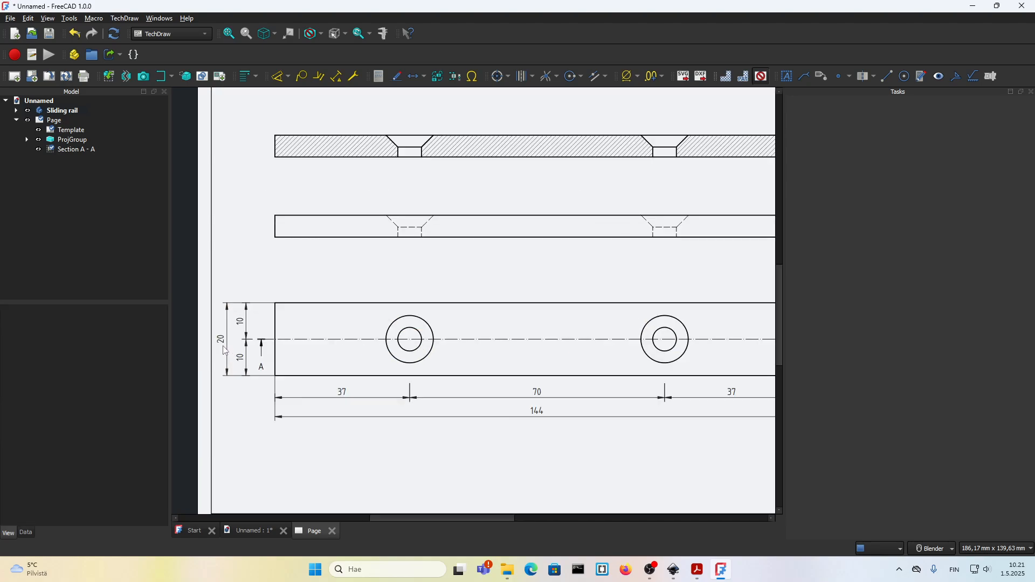
{"action": "left_click", "coordinate": [225, 342]}
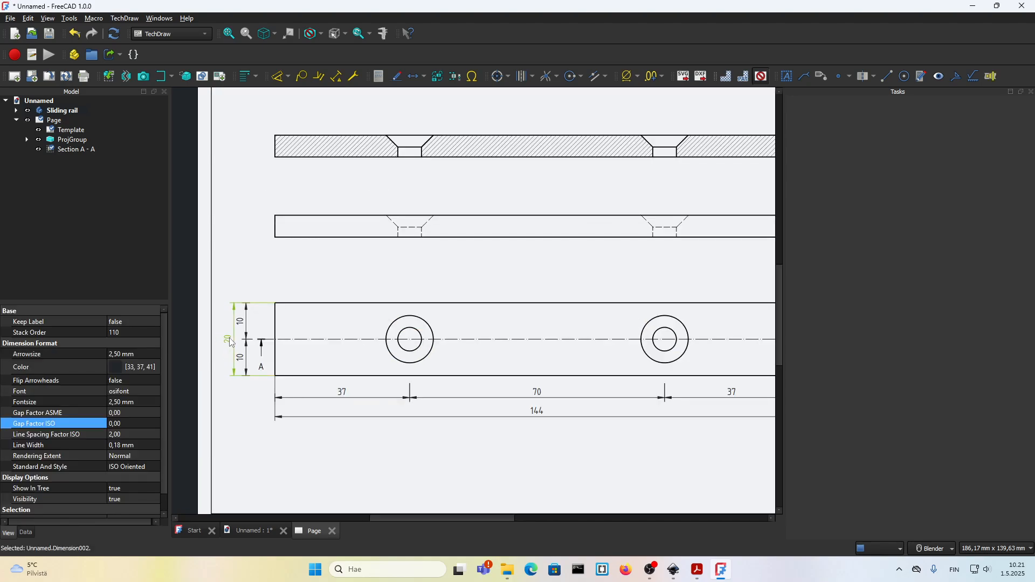
{"action": "left_click", "coordinate": [252, 411]}
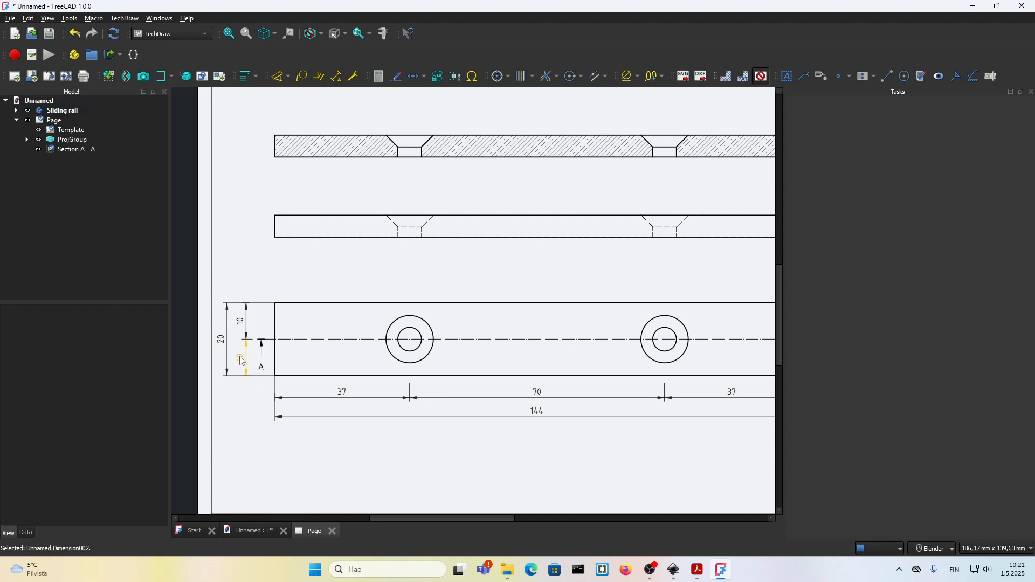
- Set Arbitrary to true and Format Spec to "=" for both vertical 10 mm dimensions beside the top view
{"action": "left_click", "coordinate": [241, 360]}
{"action": "left_click", "coordinate": [243, 324], "text": "ctrl"}
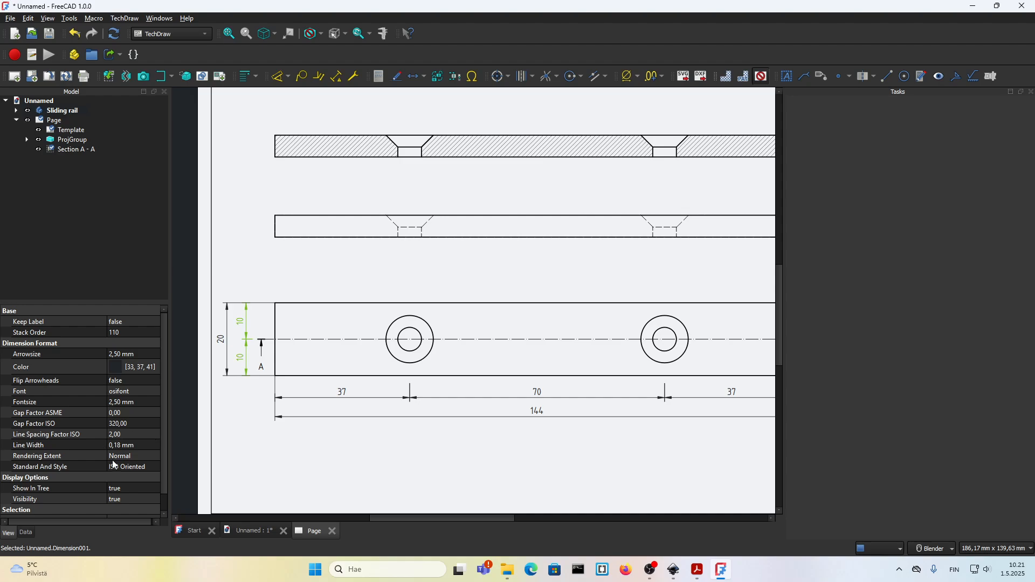
{"action": "left_click", "coordinate": [24, 534]}
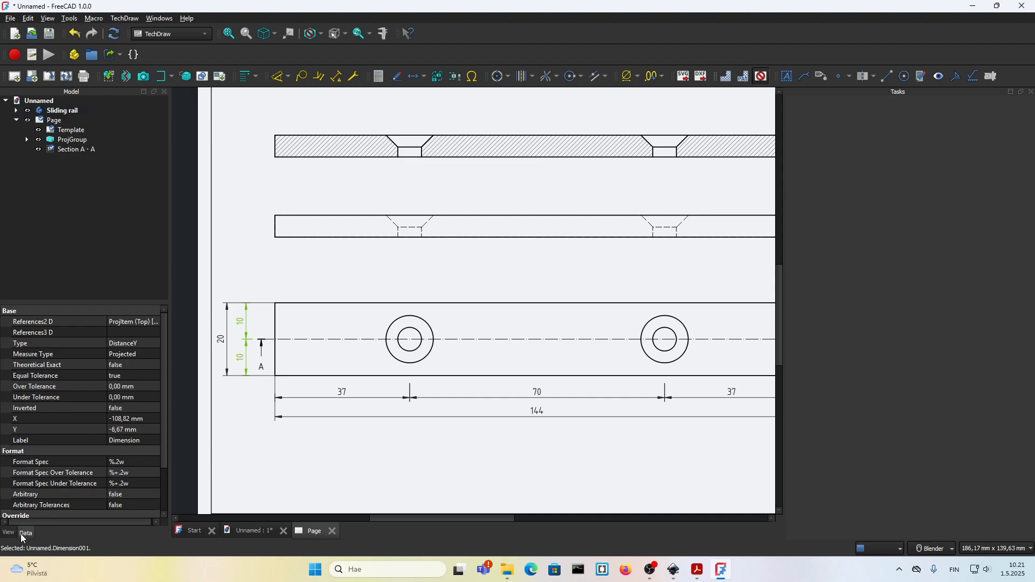
{"action": "scroll", "coordinate": [25, 519], "scroll_direction": "down", "scroll_amount": 2}
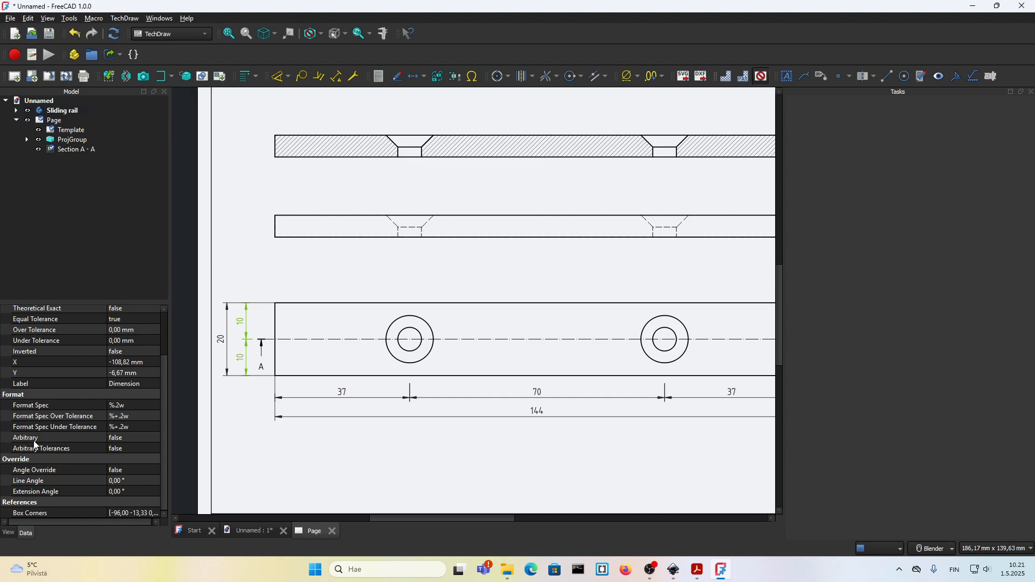
{"action": "left_click", "coordinate": [118, 438]}
{"action": "left_click", "coordinate": [122, 438]}
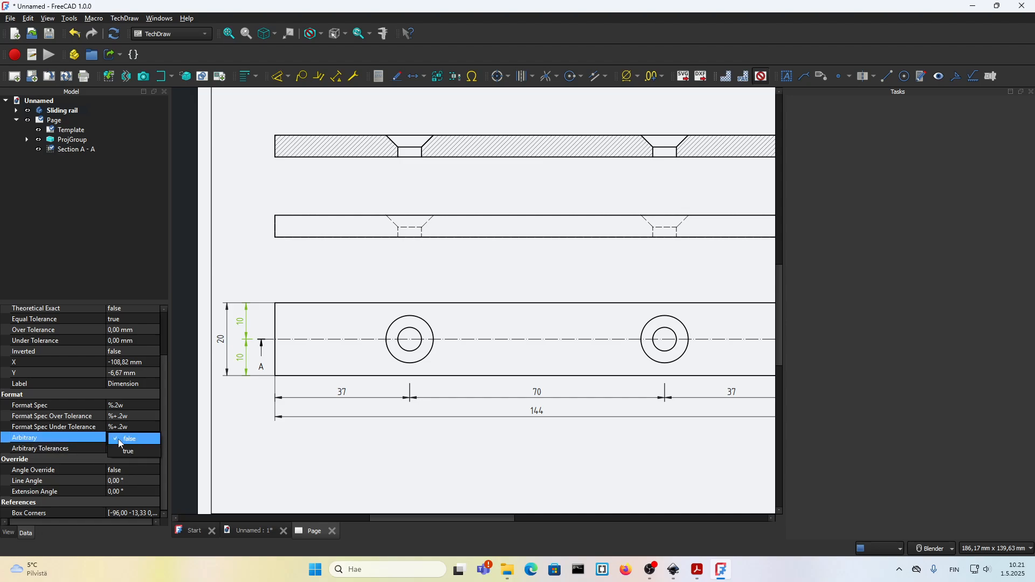
{"action": "left_click", "coordinate": [129, 452]}
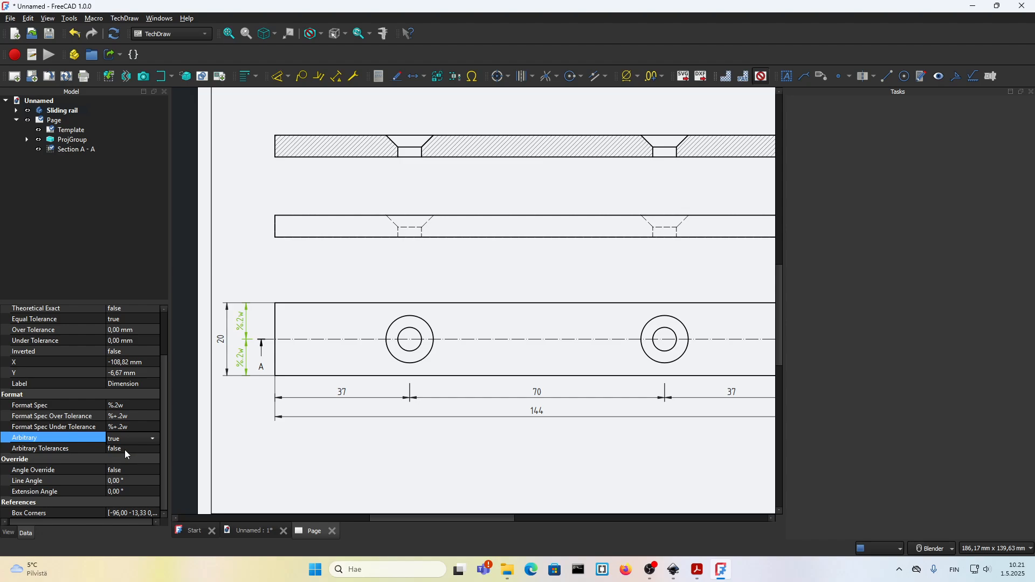
{"action": "left_click", "coordinate": [121, 407]}
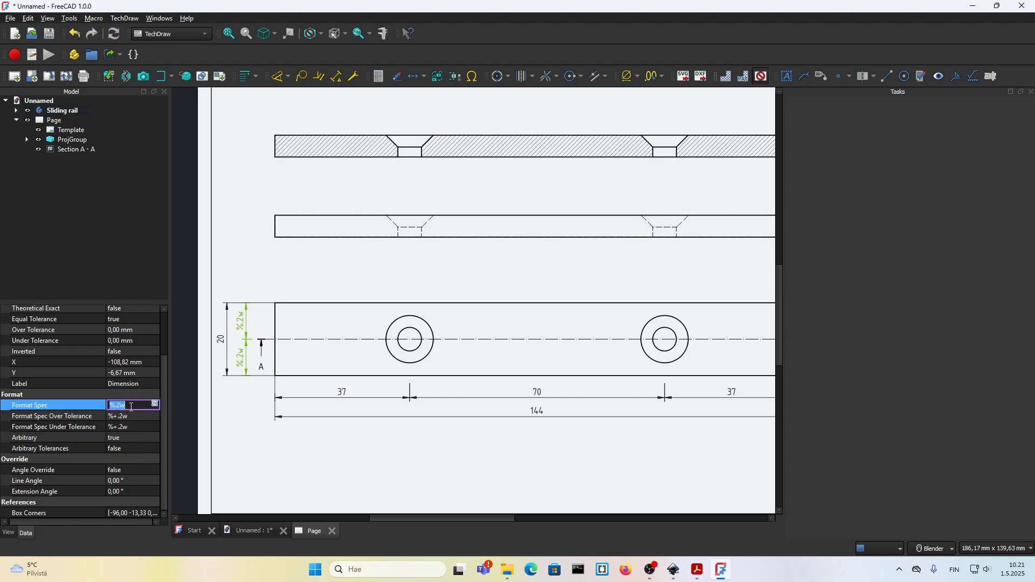
{"action": "type", "text": "="}
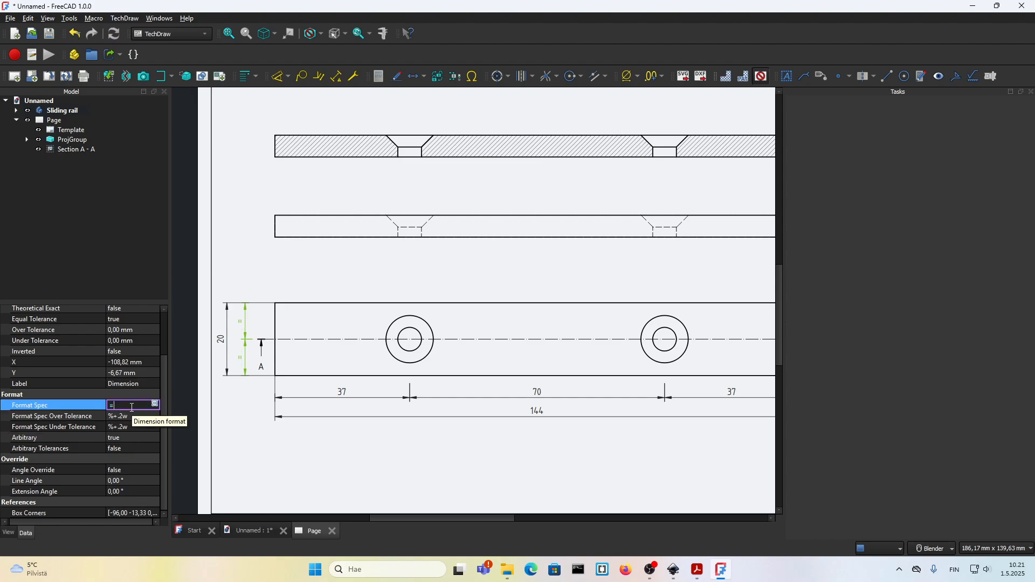
{"action": "left_click", "coordinate": [279, 455]}
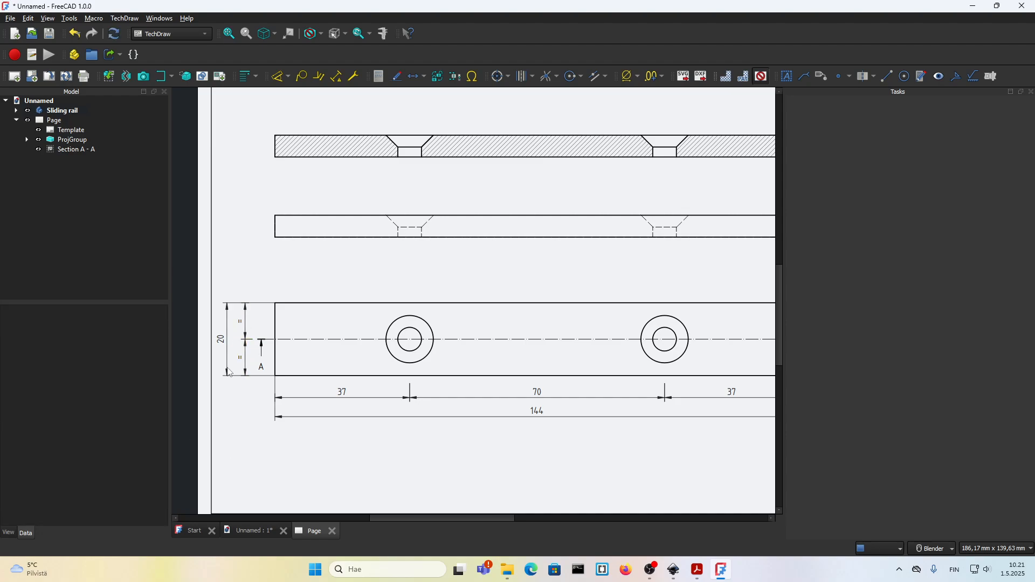
{"action": "scroll", "coordinate": [235, 370], "scroll_direction": "down", "scroll_amount": 3}
{"action": "scroll", "coordinate": [327, 353], "scroll_direction": "up", "scroll_amount": 2}
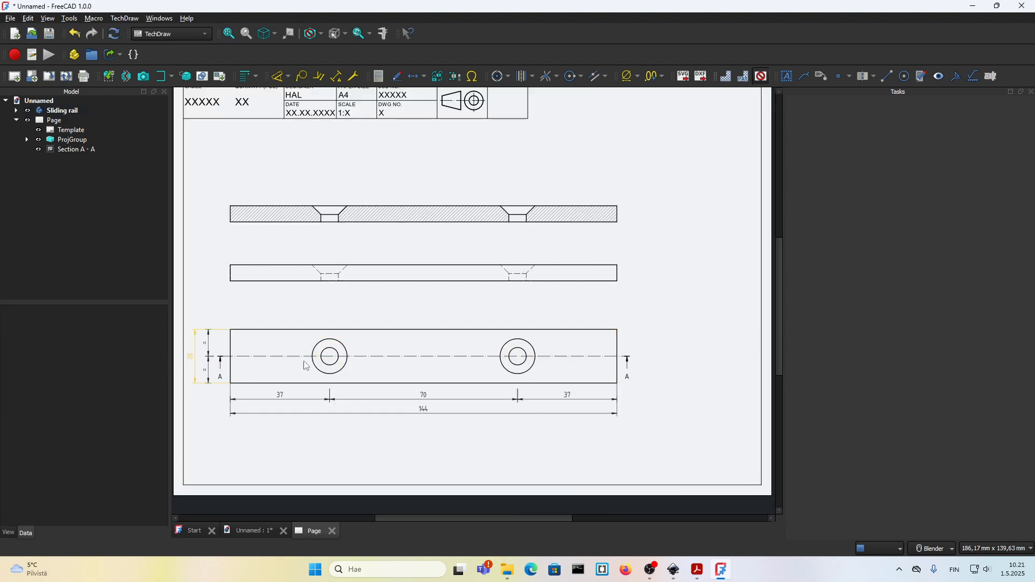
{"action": "scroll", "coordinate": [593, 323], "scroll_direction": "down", "scroll_amount": 1}
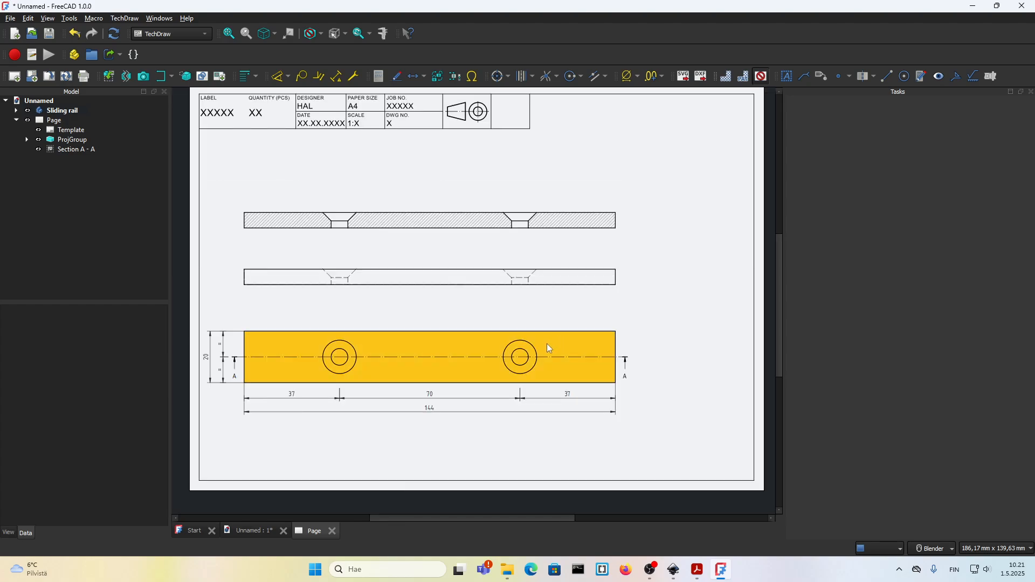
{"action": "scroll", "coordinate": [527, 357], "scroll_direction": "up", "scroll_amount": 2}
{"action": "scroll", "coordinate": [543, 351], "scroll_direction": "down", "scroll_amount": 1}
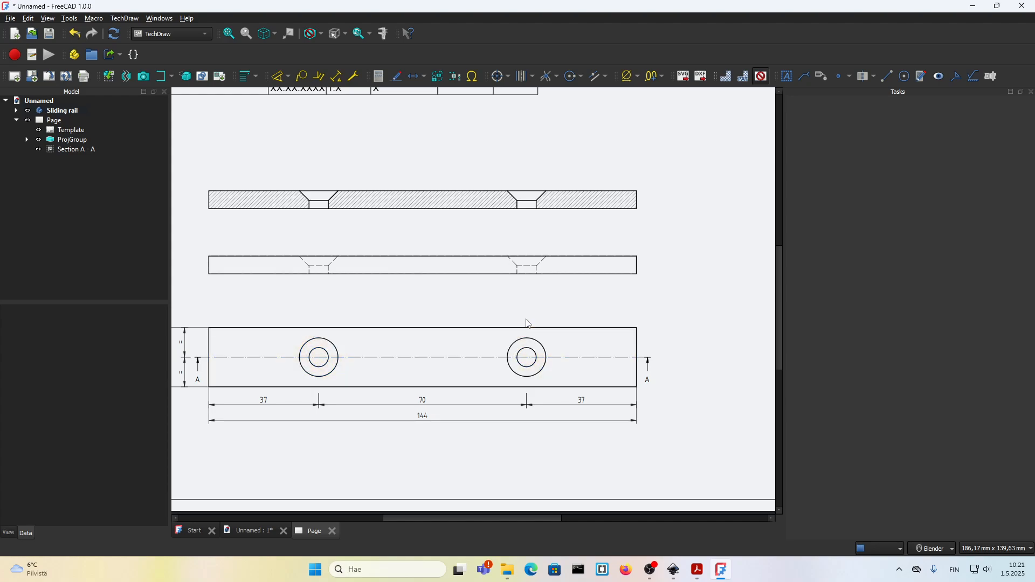
- Add circle centre lines to both countersink outer circles in the top view
{"action": "left_click", "coordinate": [546, 356]}
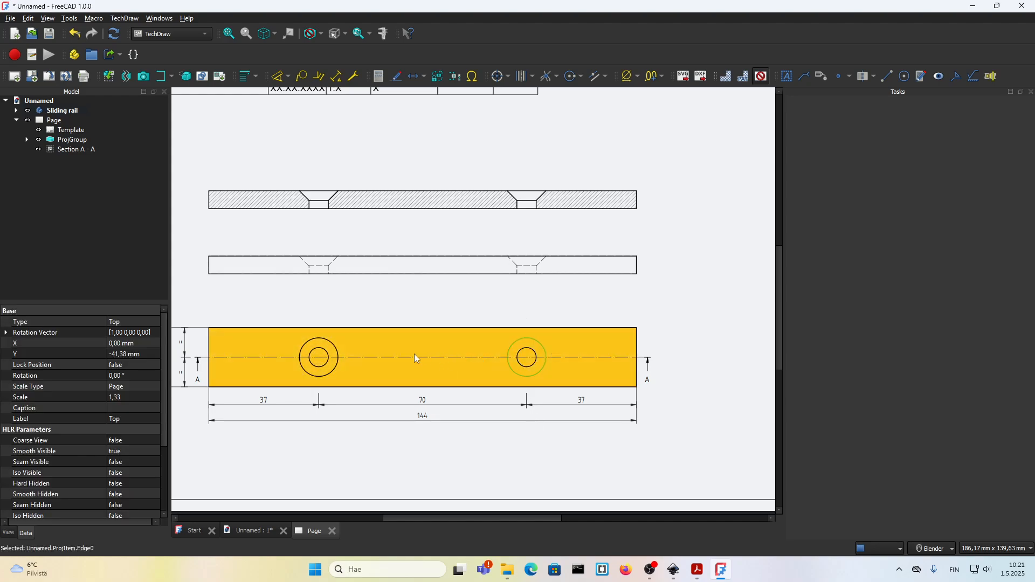
{"action": "left_click", "coordinate": [338, 356], "text": "ctrl"}
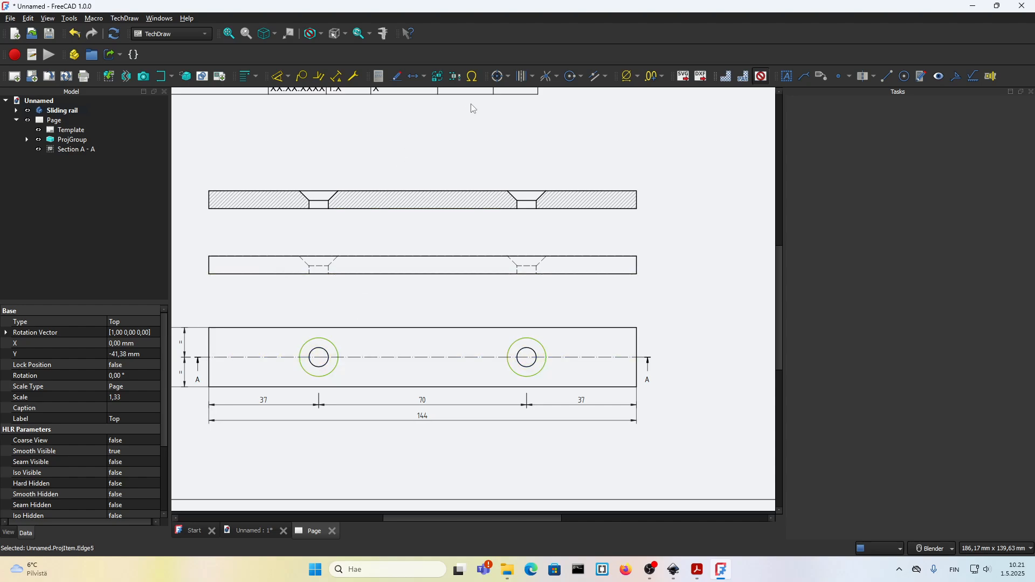
{"action": "left_click", "coordinate": [498, 80]}
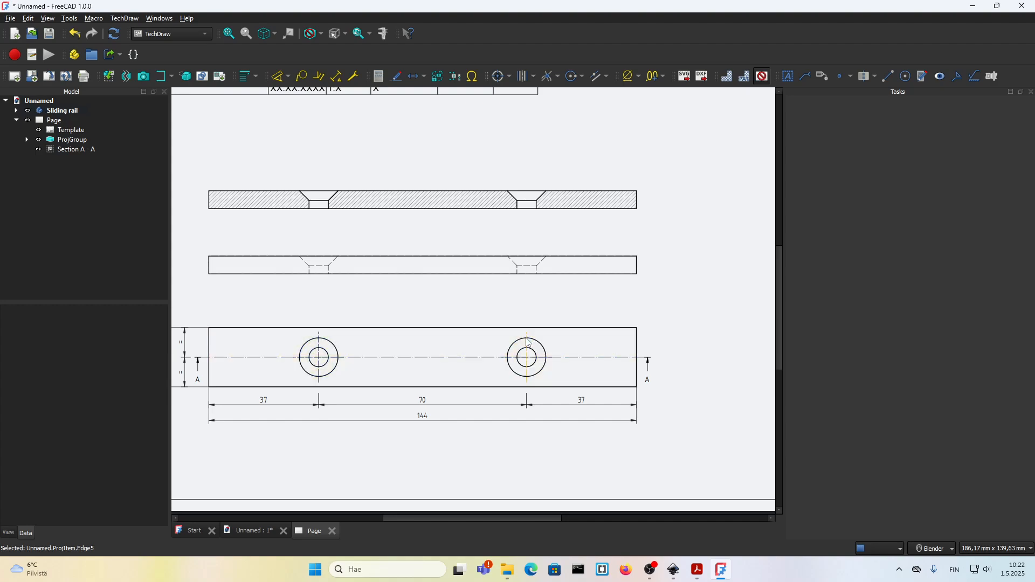
- Set the line weight of both holes' centre lines in the top view to 0,15
{"action": "left_click", "coordinate": [544, 361]}
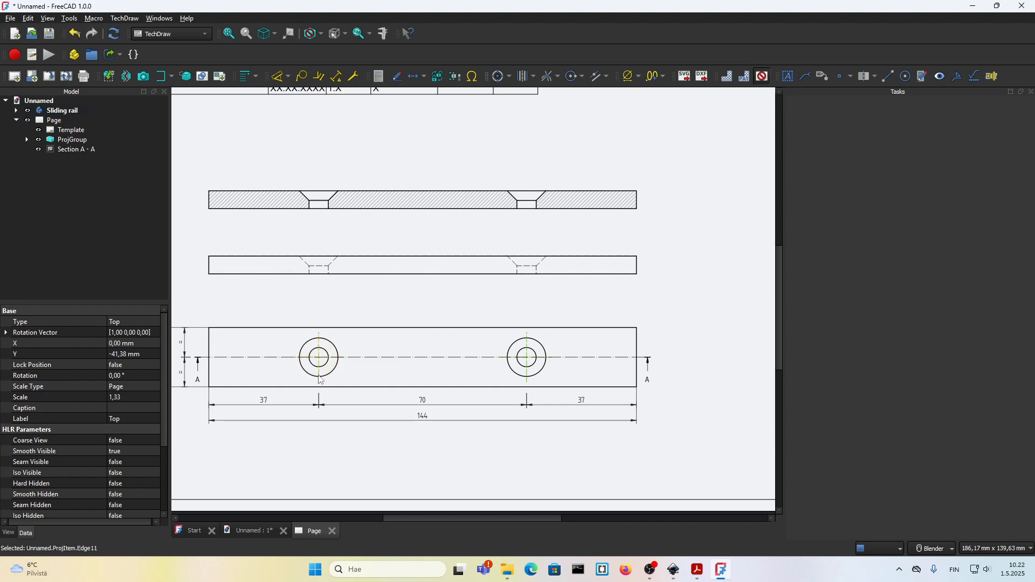
{"action": "left_click", "coordinate": [920, 81]}
{"action": "left_click", "coordinate": [949, 230]}
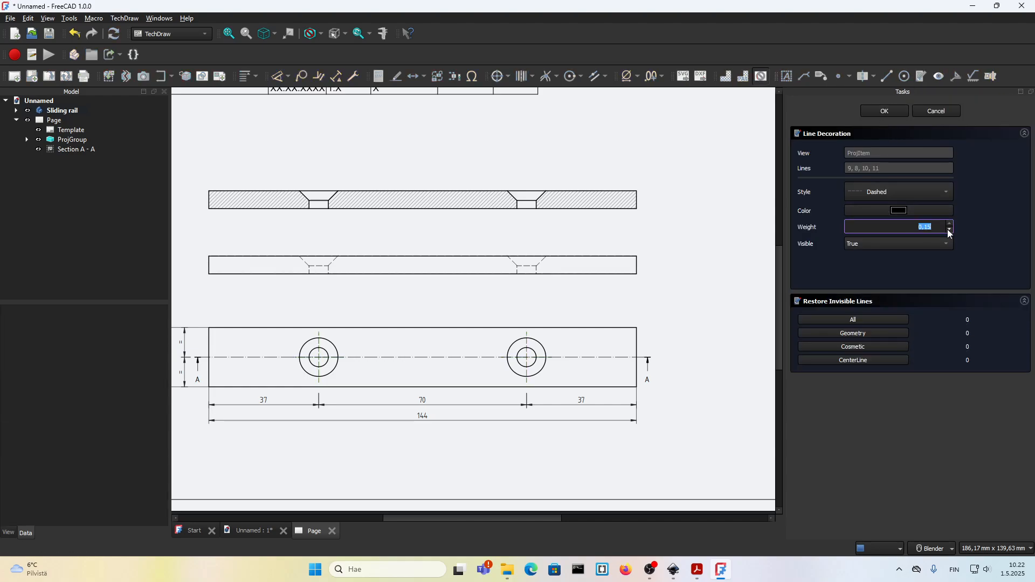
{"action": "left_click", "coordinate": [884, 111]}
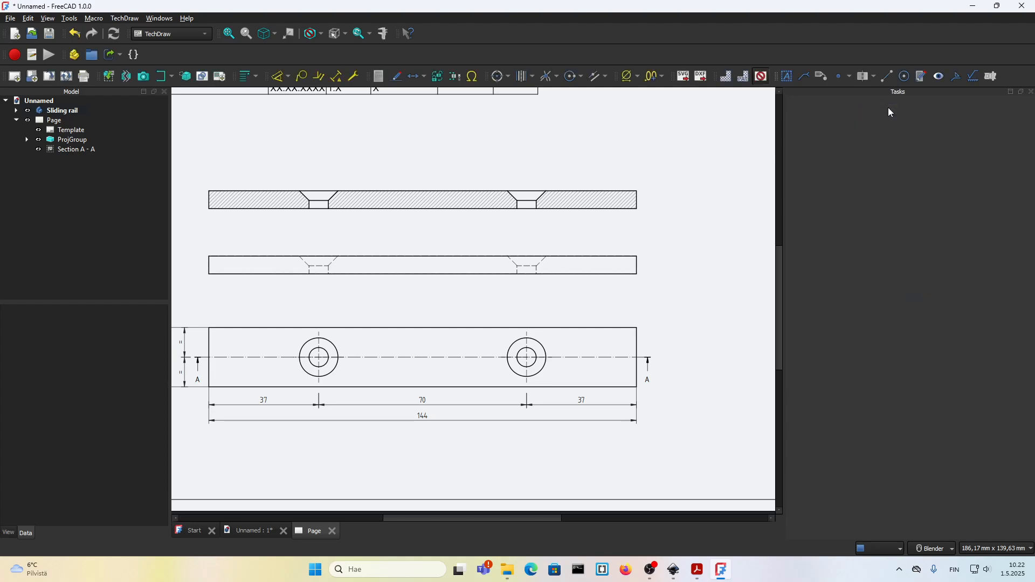
- Check the hole callout in 11.pdf and dimension the outer diameter of the right-hand countersink in the top view
{"action": "scroll", "coordinate": [435, 364], "scroll_direction": "down", "scroll_amount": 1}
{"action": "scroll", "coordinate": [444, 356], "scroll_direction": "up", "scroll_amount": 1}
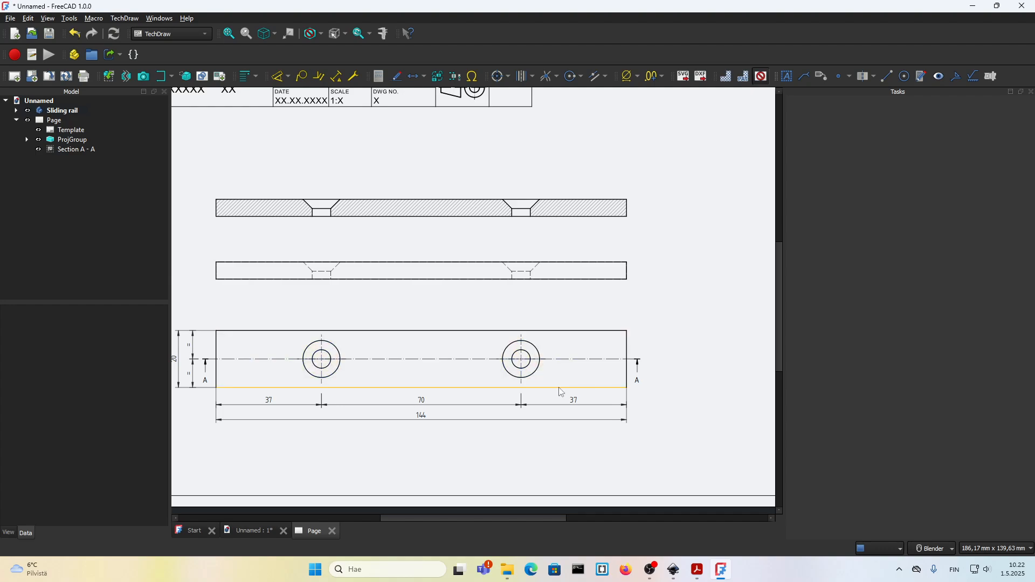
{"action": "scroll", "coordinate": [543, 500], "scroll_direction": "down", "scroll_amount": 1}
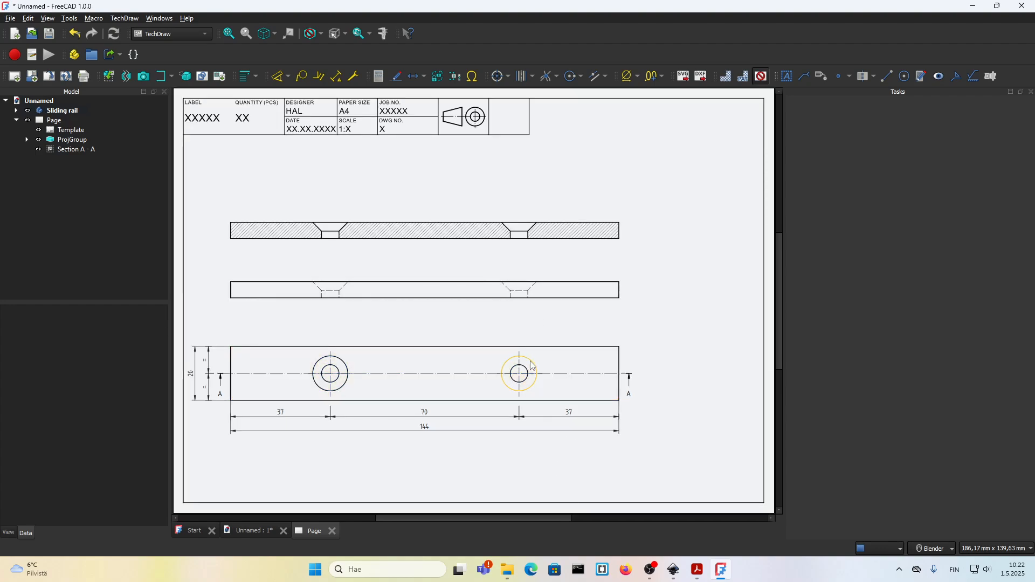
{"action": "scroll", "coordinate": [532, 365], "scroll_direction": "up", "scroll_amount": 1}
{"action": "left_click", "coordinate": [697, 570]}
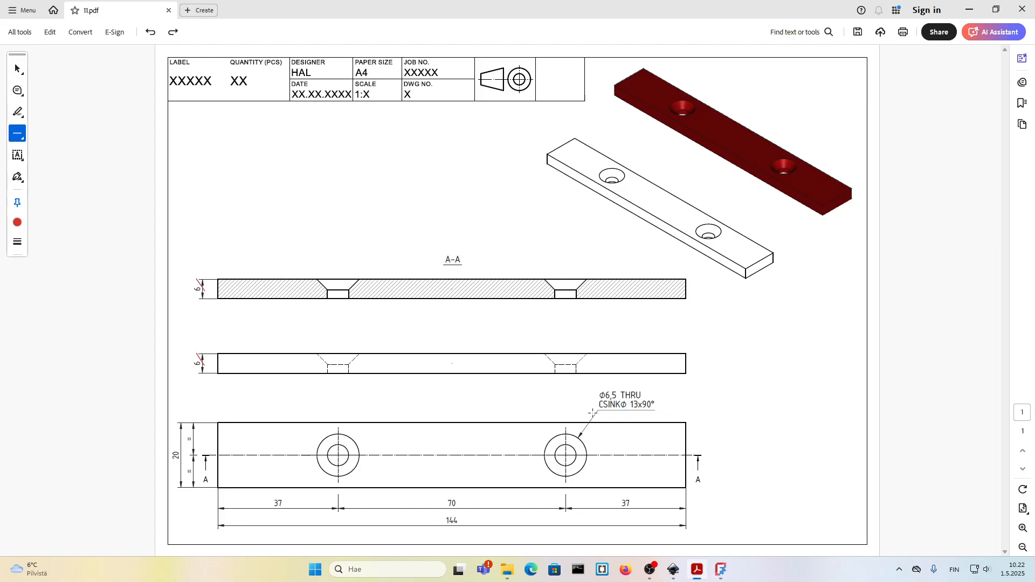
{"action": "left_click", "coordinate": [720, 570]}
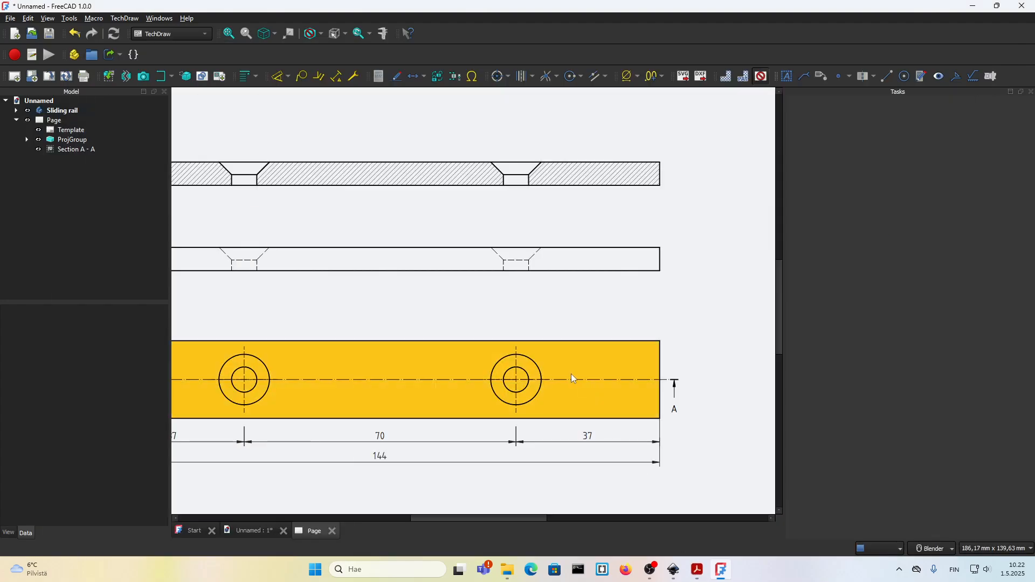
{"action": "left_click", "coordinate": [539, 367]}
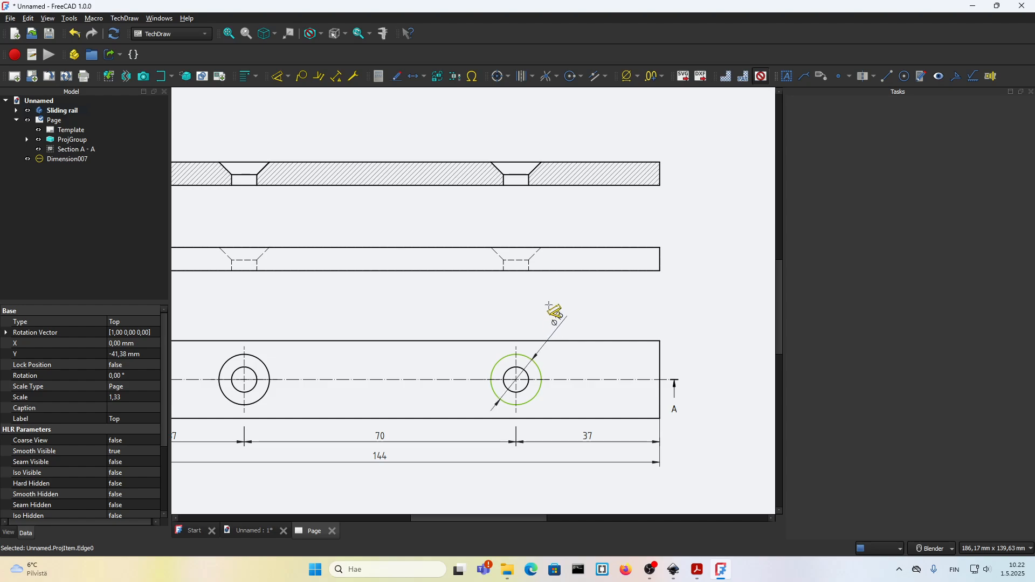
{"action": "left_click", "coordinate": [558, 315]}
- Give the countersink diameter dimension the ISO Referencing style with Minimal rendering extent, and shift its label slightly above the top view
{"action": "left_click", "coordinate": [561, 318]}
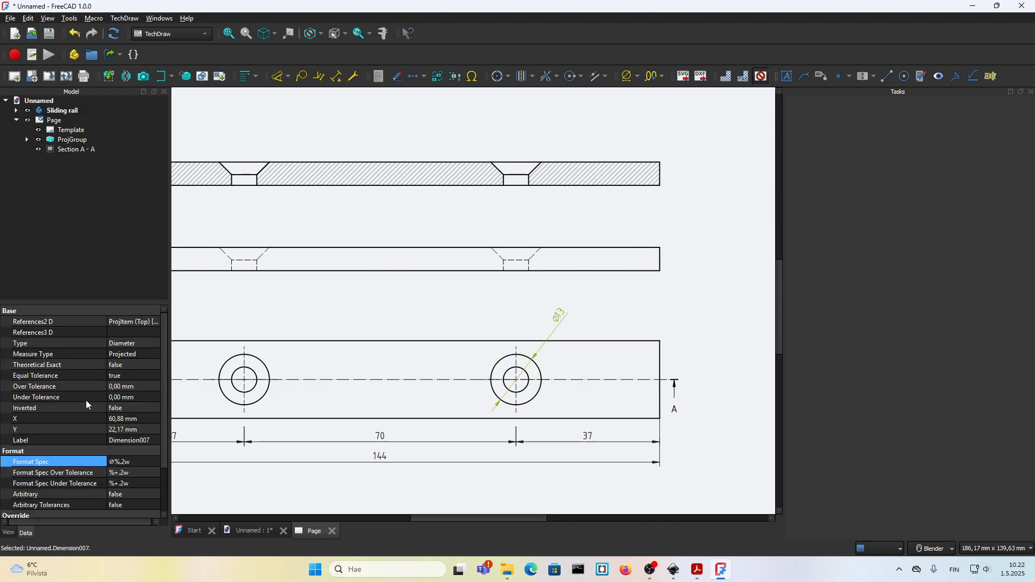
{"action": "left_click", "coordinate": [8, 533]}
{"action": "left_click", "coordinate": [130, 467]}
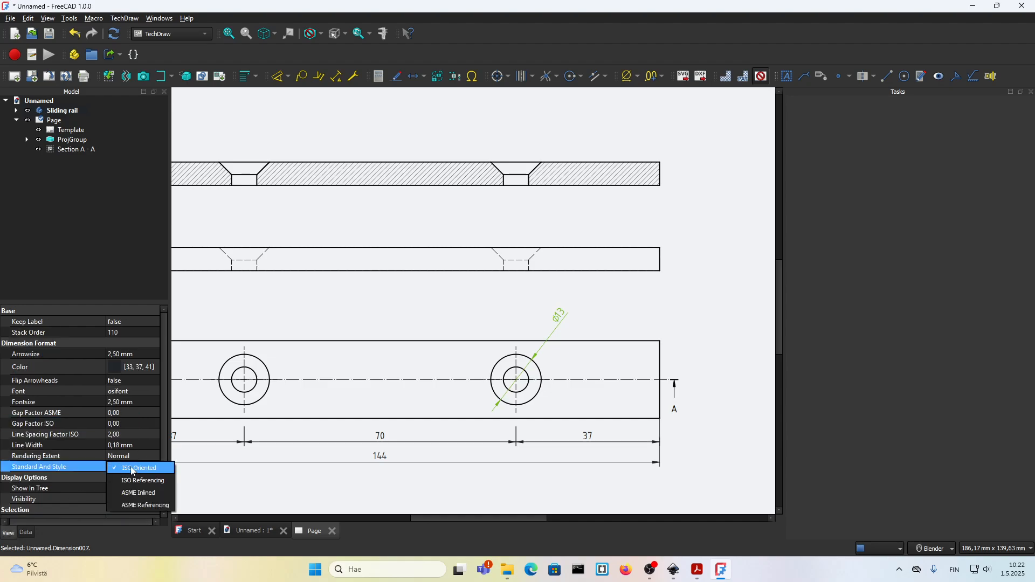
{"action": "left_click", "coordinate": [144, 481]}
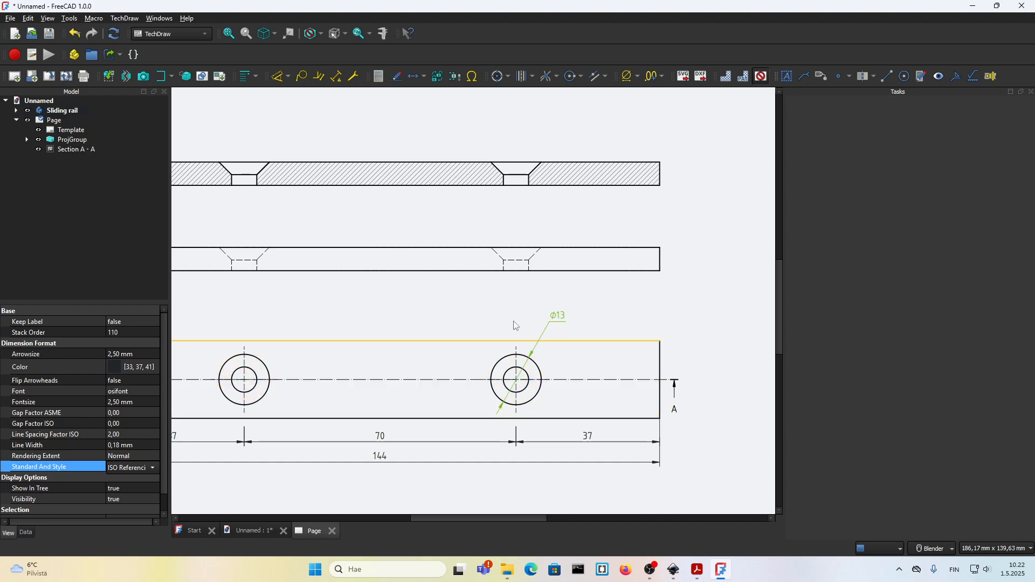
{"action": "left_click", "coordinate": [129, 456]}
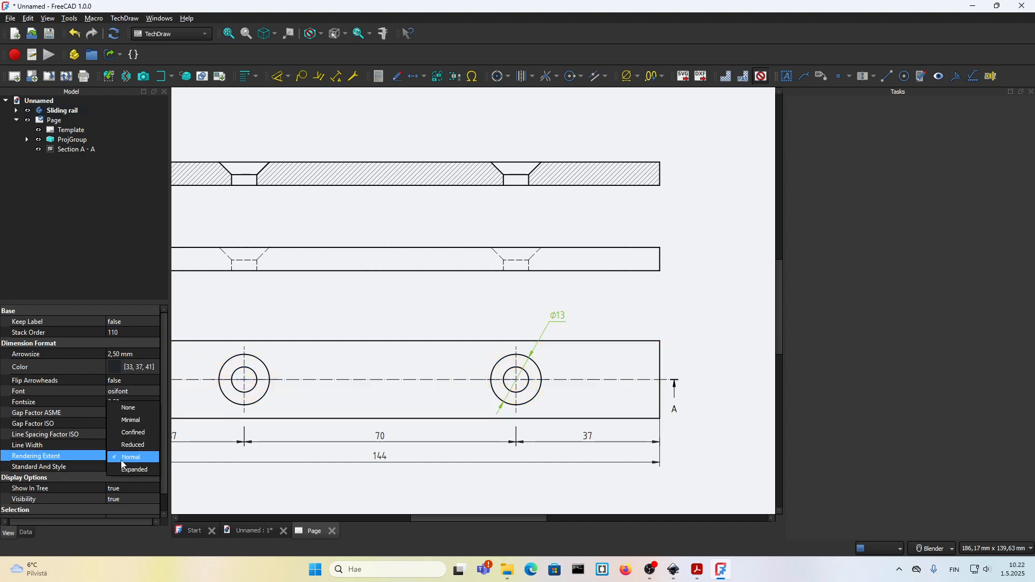
{"action": "left_click", "coordinate": [132, 427]}
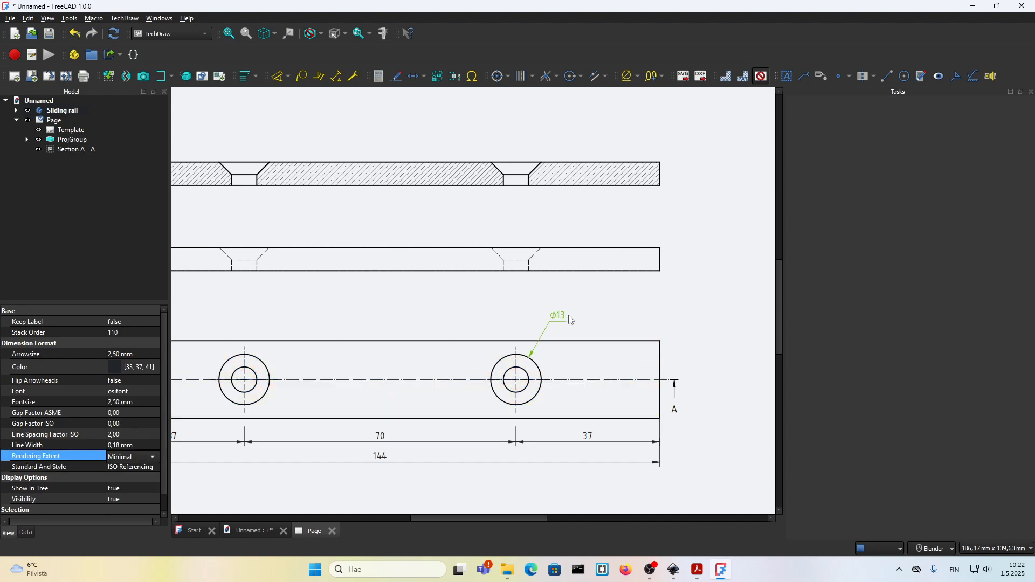
{"action": "left_click", "coordinate": [583, 316]}
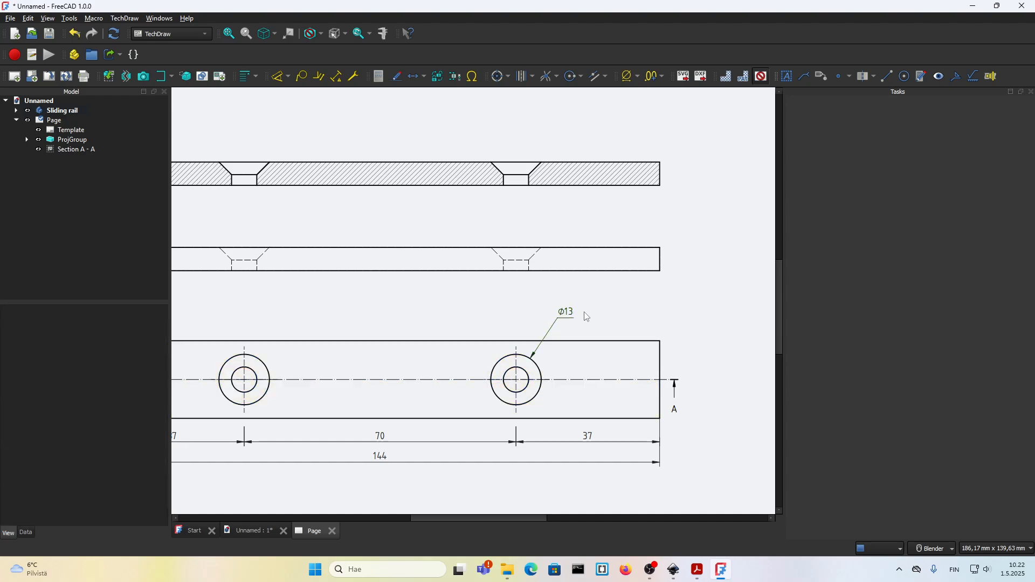
{"action": "left_click", "coordinate": [570, 314]}
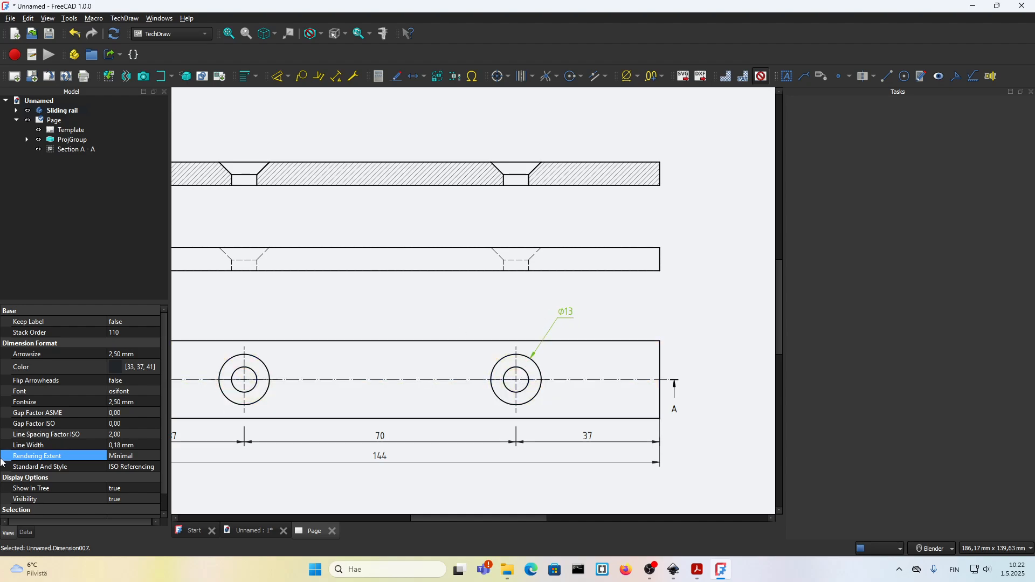
{"action": "scroll", "coordinate": [623, 341], "scroll_direction": "down", "scroll_amount": 5}
{"action": "scroll", "coordinate": [587, 335], "scroll_direction": "up", "scroll_amount": 5}
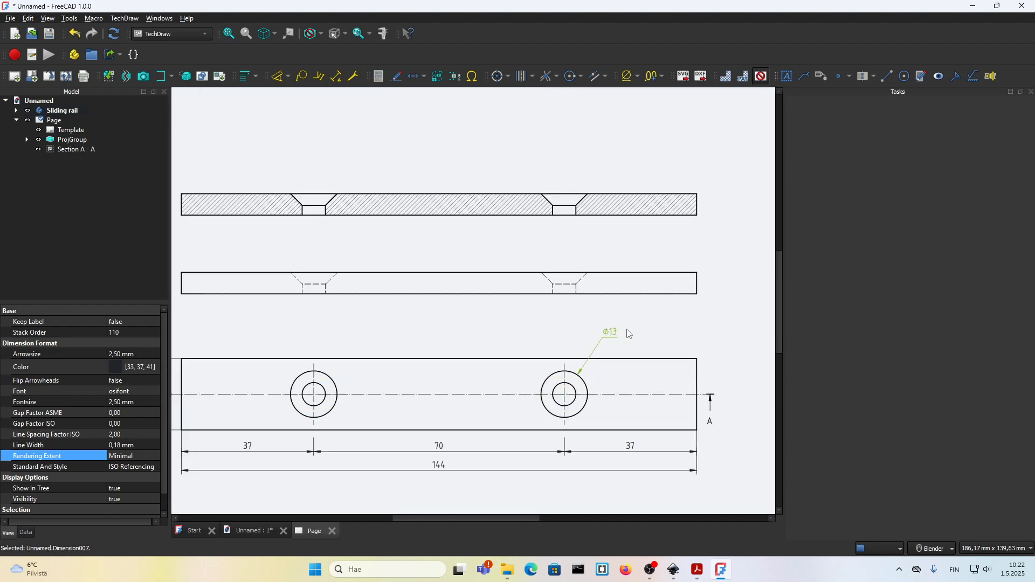
{"action": "left_click", "coordinate": [657, 335]}
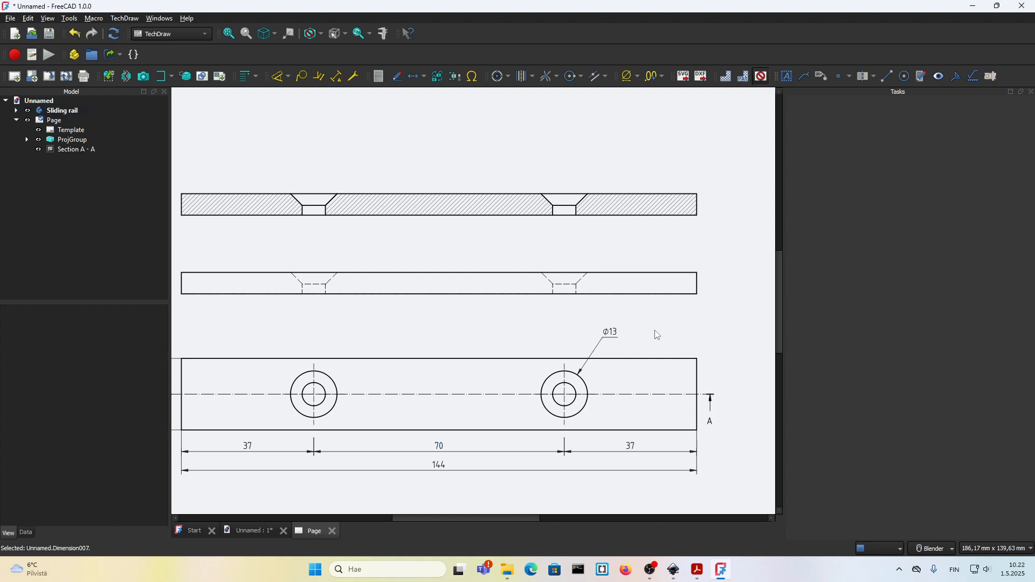
- Enable arbitrary text on the countersink diameter dimension, set its format specifier to "CSINK⌀ 13x90°", and reposition the callout beside the hole
{"action": "double_click", "coordinate": [614, 334]}
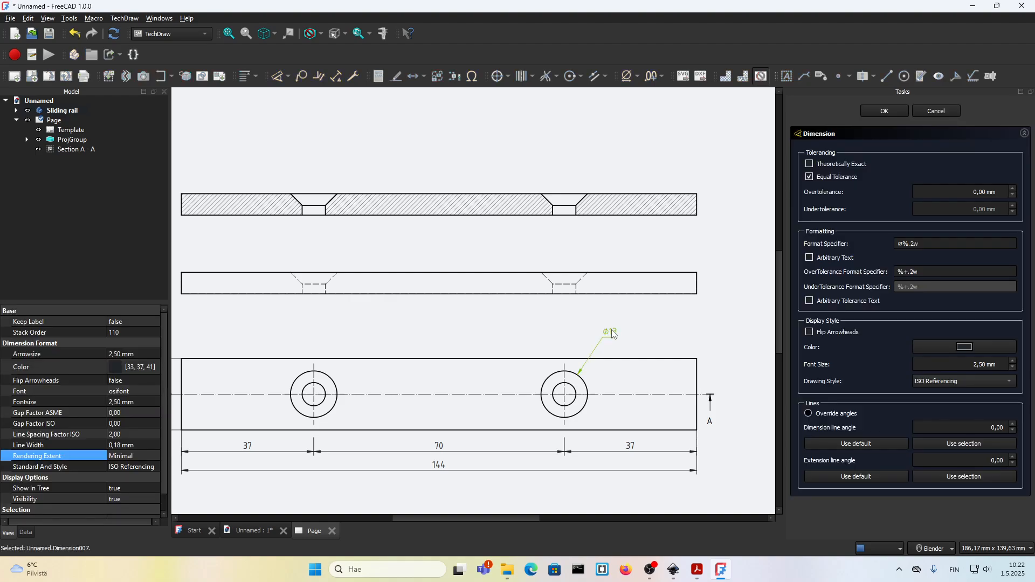
{"action": "left_click", "coordinate": [809, 258]}
{"action": "left_click_drag", "start_coordinate": [917, 244], "coordinate": [910, 247]}
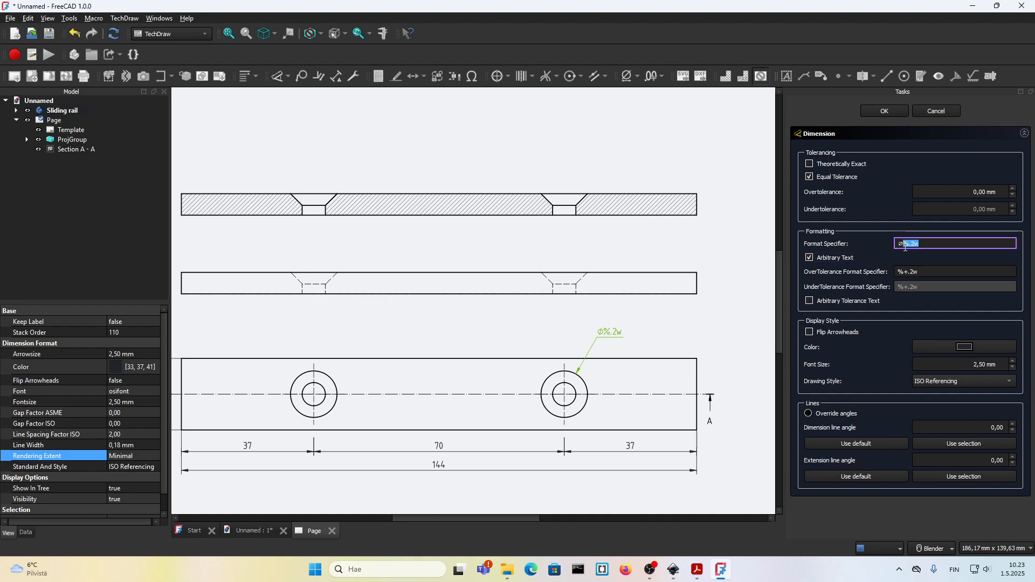
{"action": "type", "text": "13X"}
{"action": "key", "text": "BackSpace"}
{"action": "type", "text": "x90°"}
{"action": "left_click", "coordinate": [897, 243]}
{"action": "type", "text": "CSINK"}
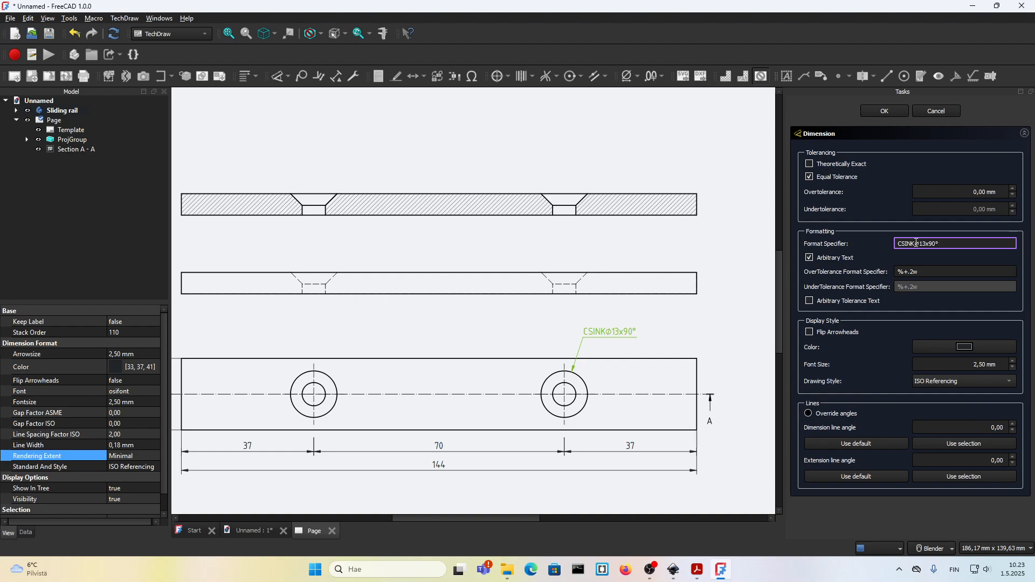
{"action": "key", "text": "BackSpace"}
{"action": "key", "text": "Right"}
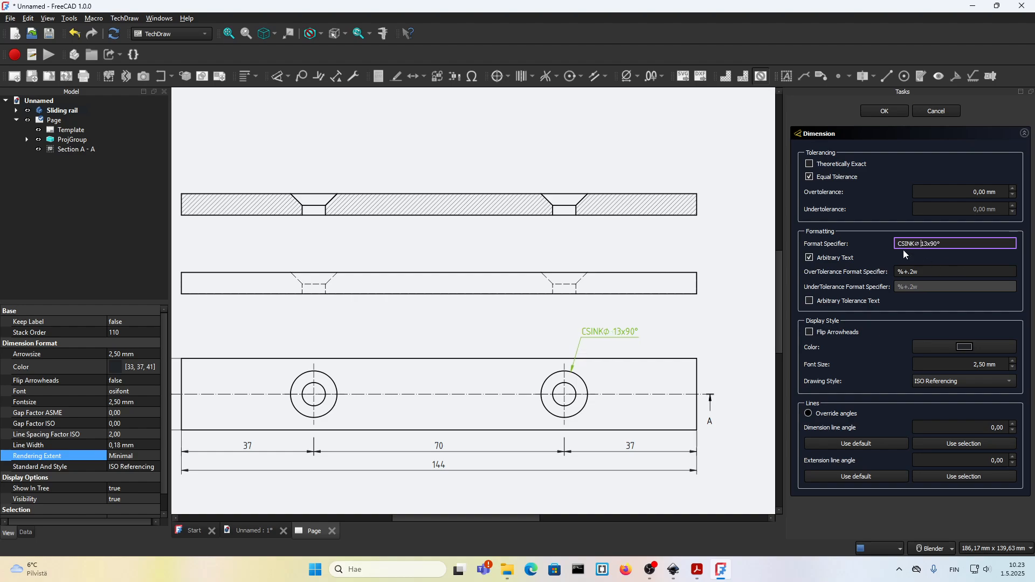
{"action": "left_click", "coordinate": [884, 112]}
{"action": "mouse_move", "coordinate": [620, 338]}
{"action": "left_mouse_down"}
{"action": "mouse_move", "coordinate": [641, 343]}
{"action": "mouse_move", "coordinate": [632, 348]}
{"action": "left_mouse_up"}
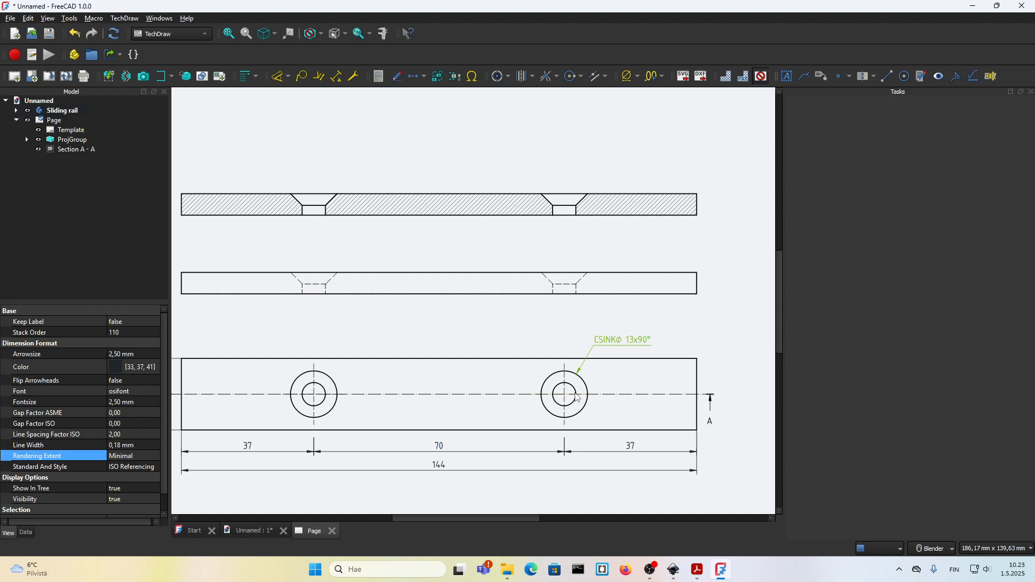
- Check the callout in 11.pdf again and dimension the inner diameter of the right-hand hole in the top view
{"action": "left_click", "coordinate": [698, 570]}
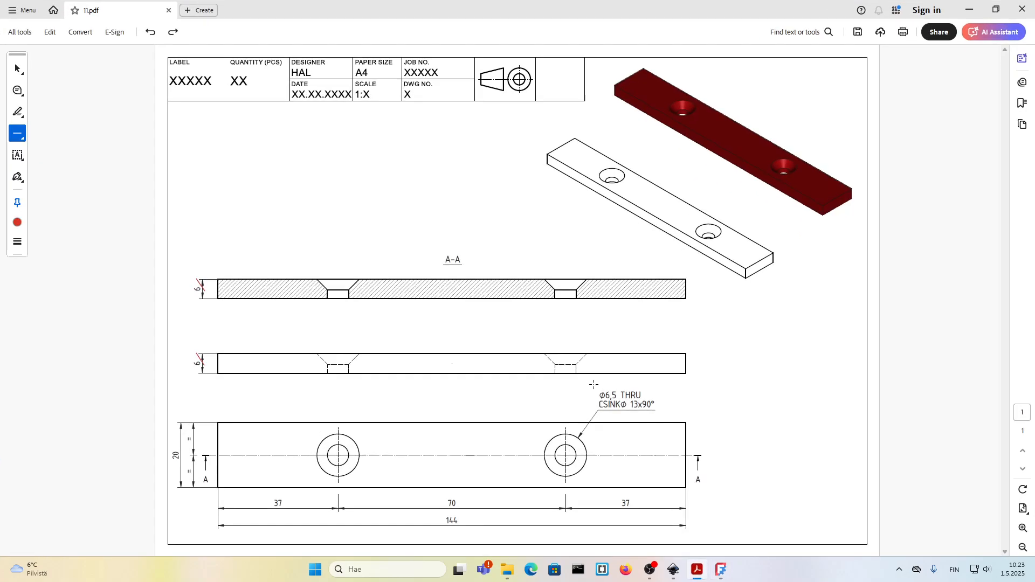
{"action": "left_click", "coordinate": [721, 570]}
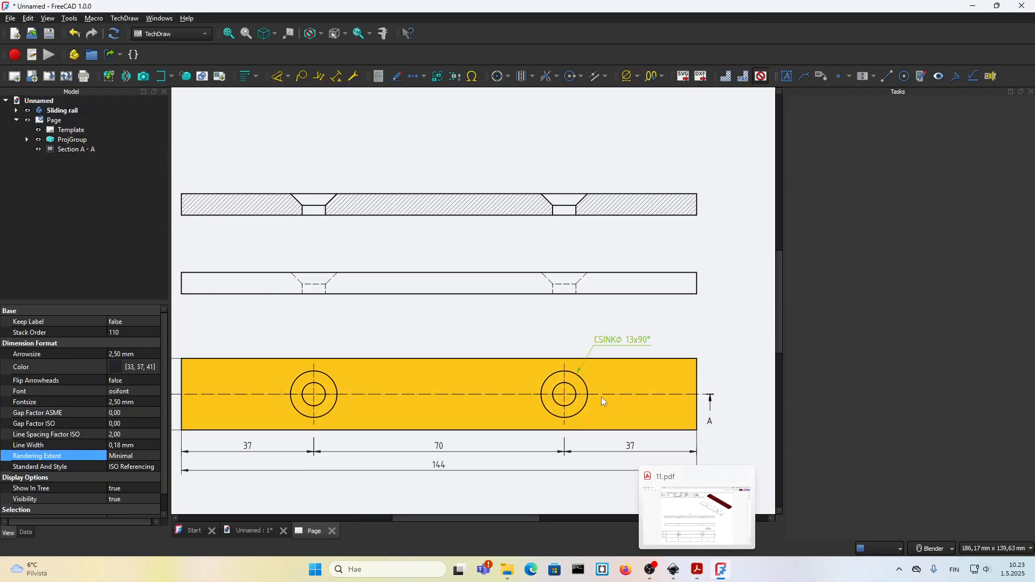
{"action": "left_click", "coordinate": [551, 343]}
{"action": "key", "text": "d"}
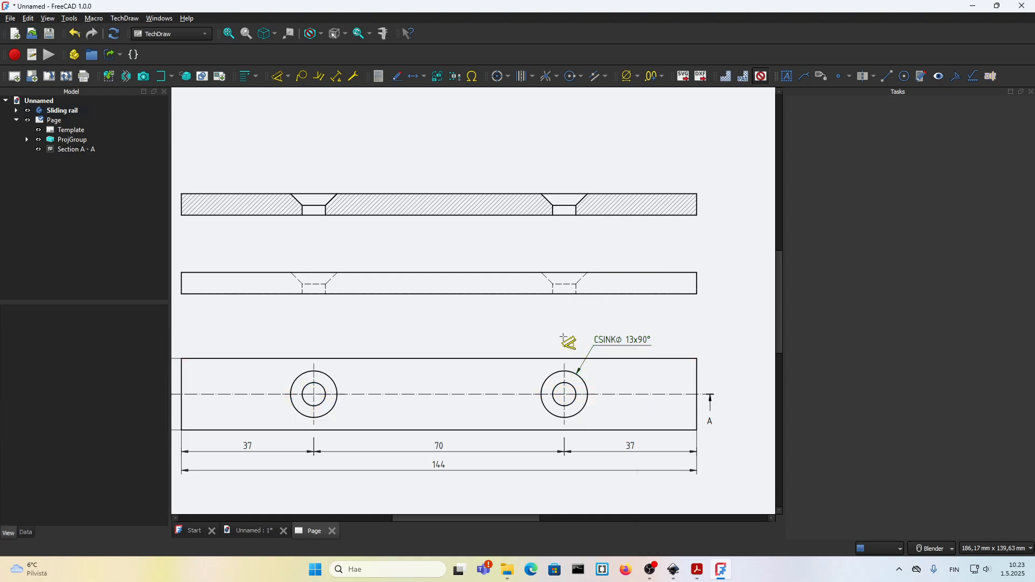
{"action": "scroll", "coordinate": [575, 364], "scroll_direction": "up", "scroll_amount": 1}
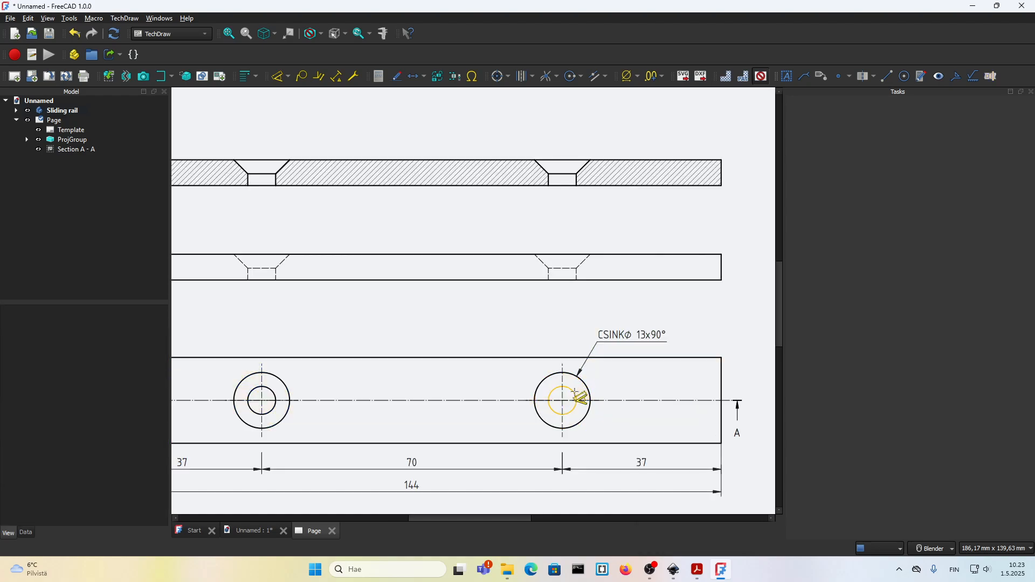
{"action": "left_click", "coordinate": [575, 393]}
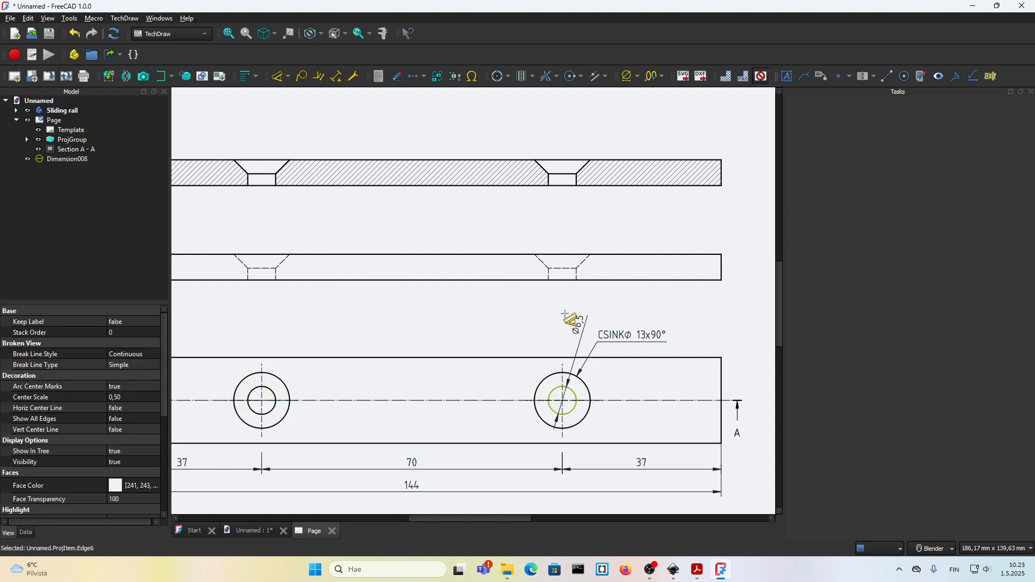
{"action": "left_click", "coordinate": [625, 384]}
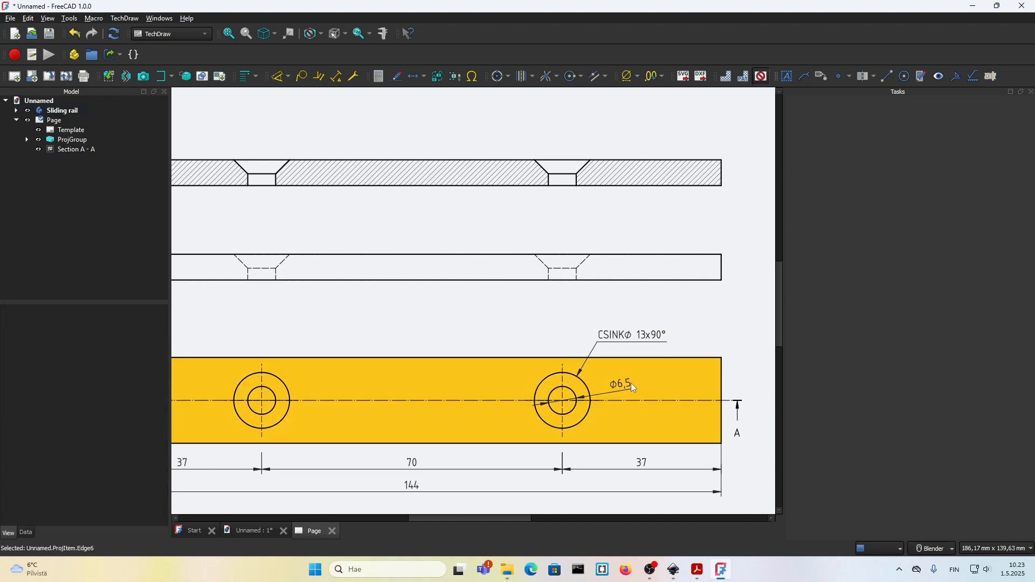
- Set the inner hole diameter dimension's rendering extent to None and place its text directly above the CSINK callout
{"action": "left_click", "coordinate": [628, 388]}
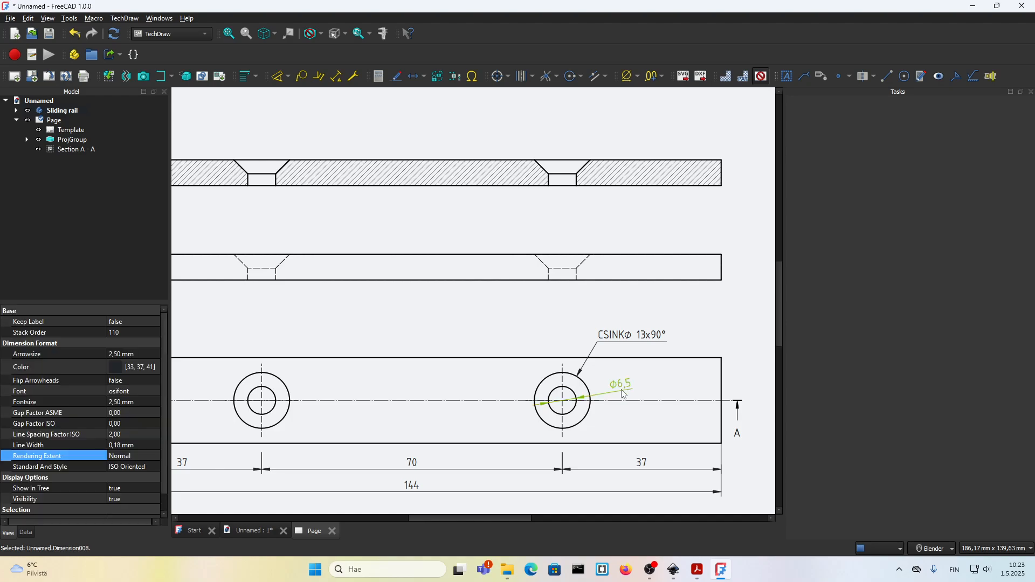
{"action": "left_click", "coordinate": [125, 457]}
{"action": "left_click", "coordinate": [125, 457]}
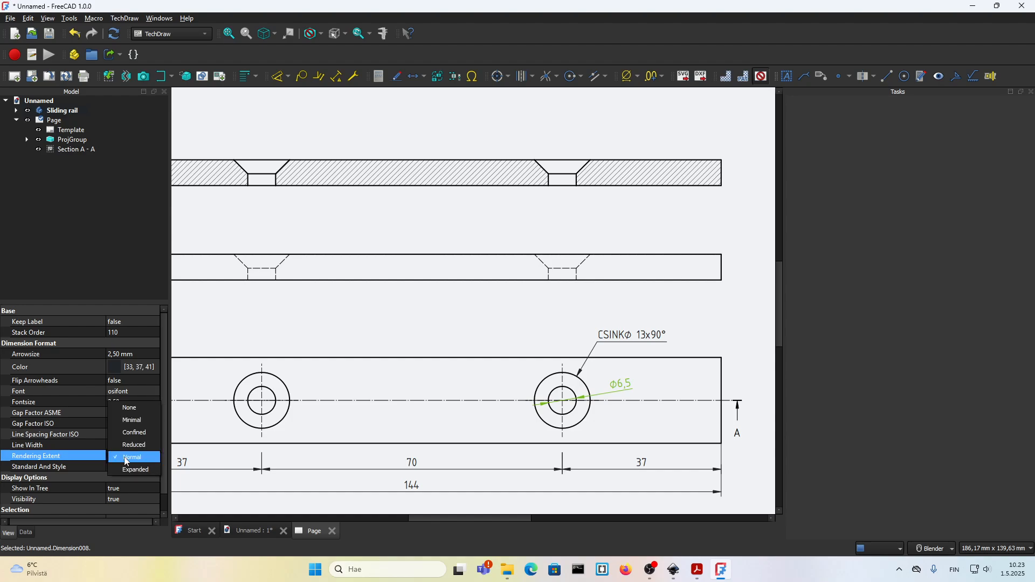
{"action": "left_click", "coordinate": [125, 415]}
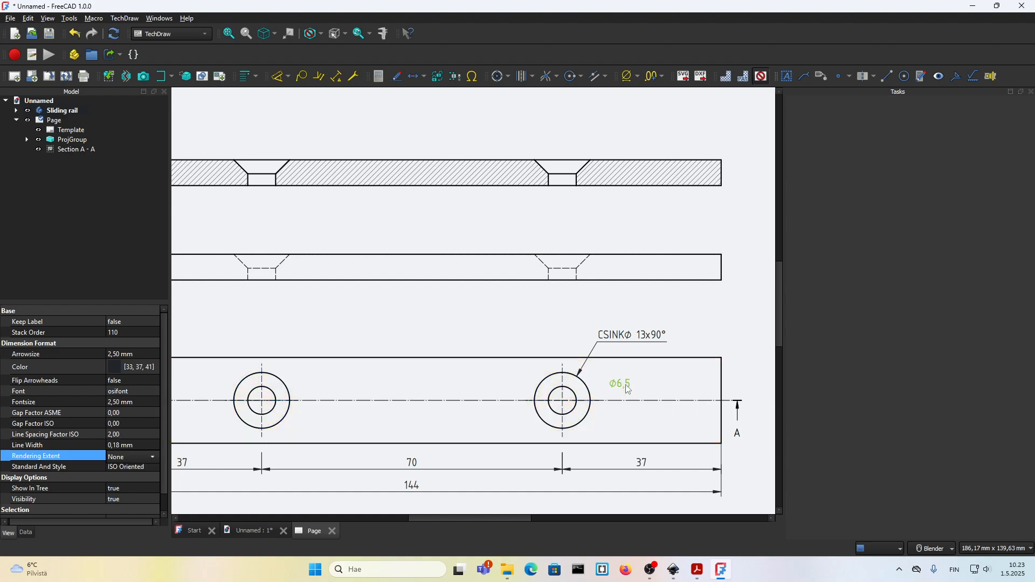
{"action": "left_click_drag", "start_coordinate": [628, 389], "coordinate": [616, 322]}
- Enable arbitrary text on the inner hole diameter dimension and set its format specifier to "⌀6,5 THRU"
{"action": "double_click", "coordinate": [614, 320]}
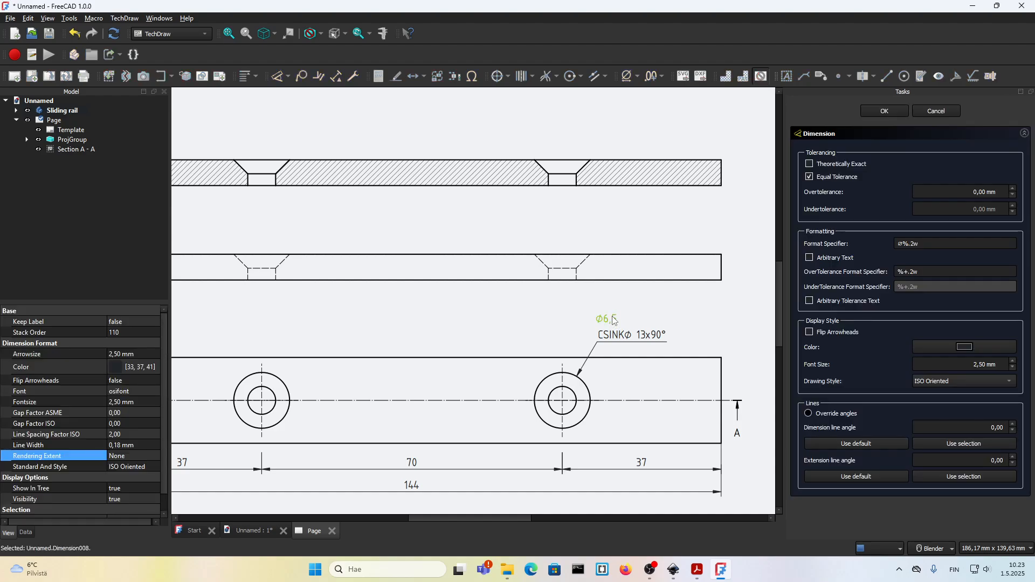
{"action": "left_click", "coordinate": [811, 258]}
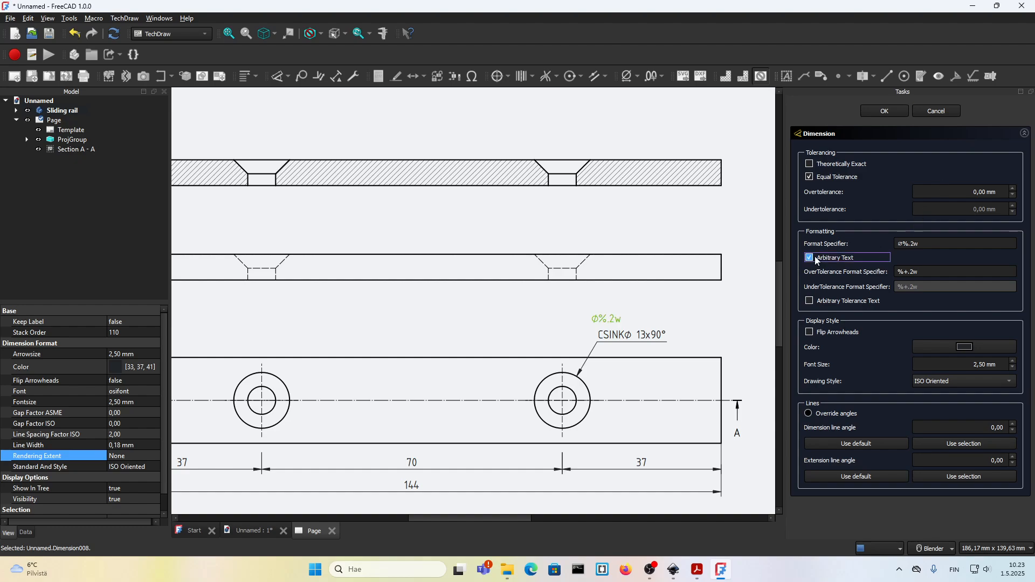
{"action": "double_click", "coordinate": [908, 245]}
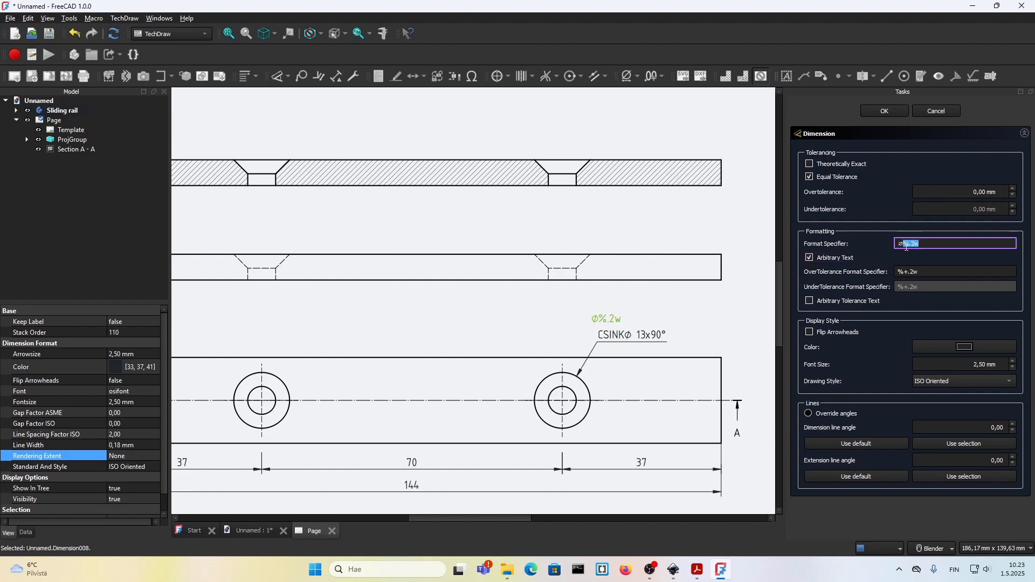
{"action": "type", "text": "6,5"}
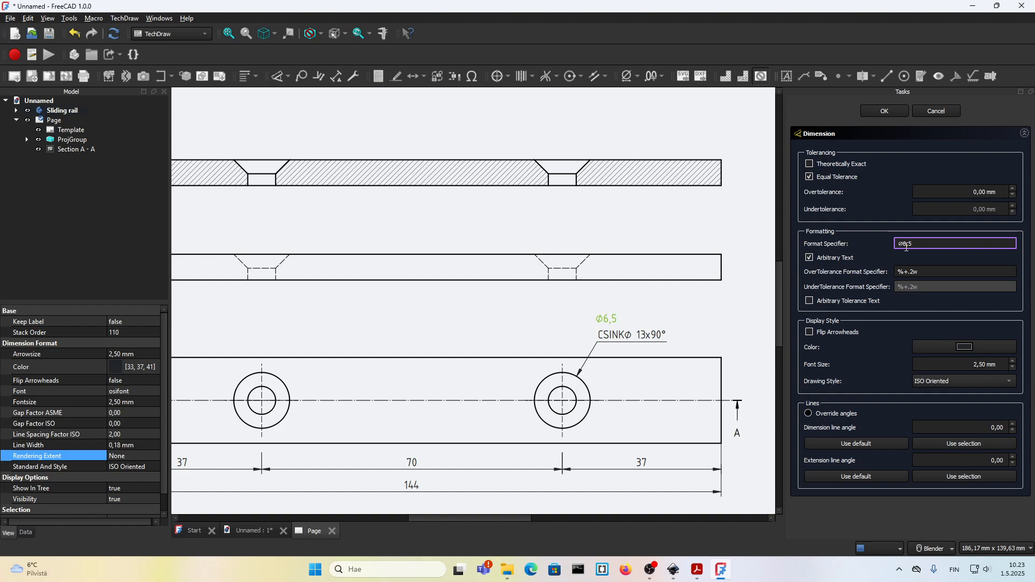
{"action": "type", "text": " THRU"}
{"action": "left_click", "coordinate": [884, 111]}
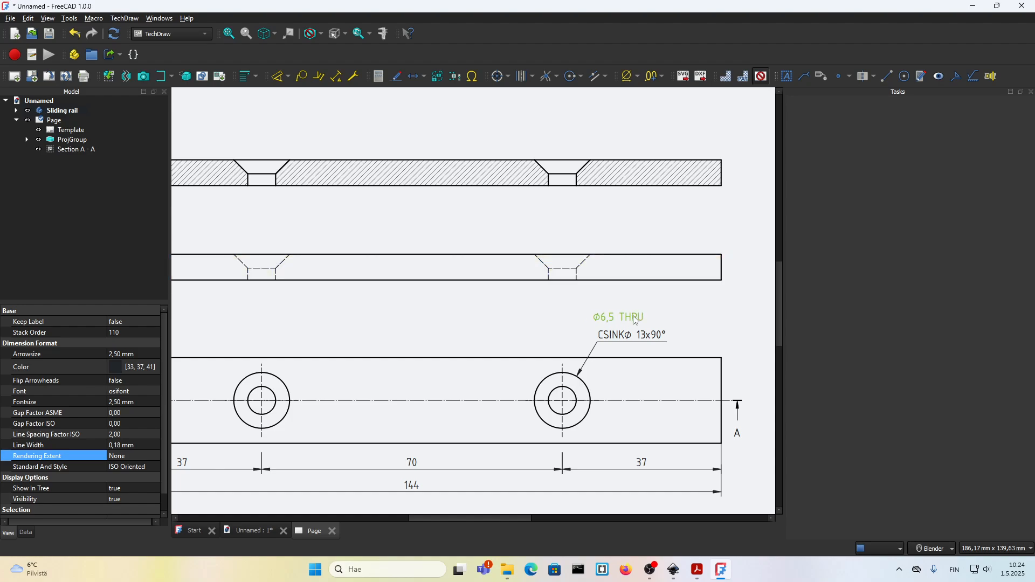
- Align the "⌀6,5 THRU" text closely above the CSINK callout beside the right-hand hole
{"action": "left_click", "coordinate": [639, 348]}
{"action": "scroll", "coordinate": [645, 342], "scroll_direction": "down", "scroll_amount": 3}
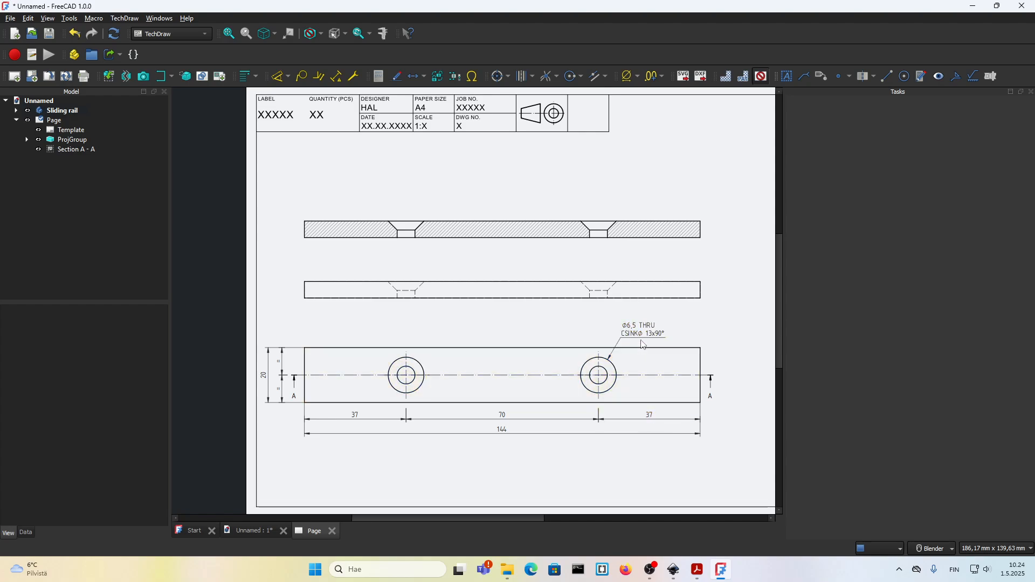
{"action": "scroll", "coordinate": [641, 344], "scroll_direction": "up", "scroll_amount": 3}
{"action": "left_click", "coordinate": [636, 316]}
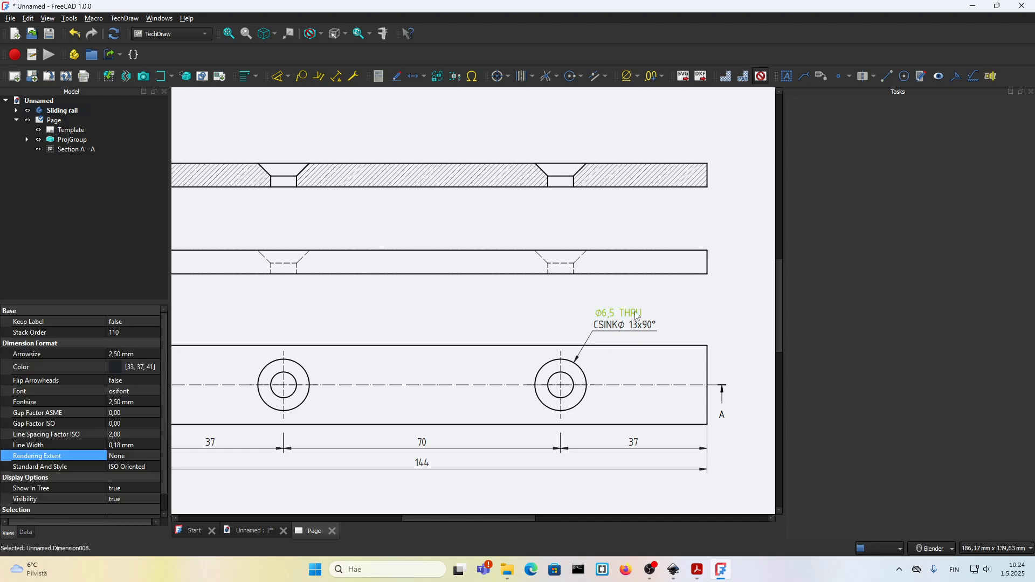
{"action": "left_click", "coordinate": [697, 322]}
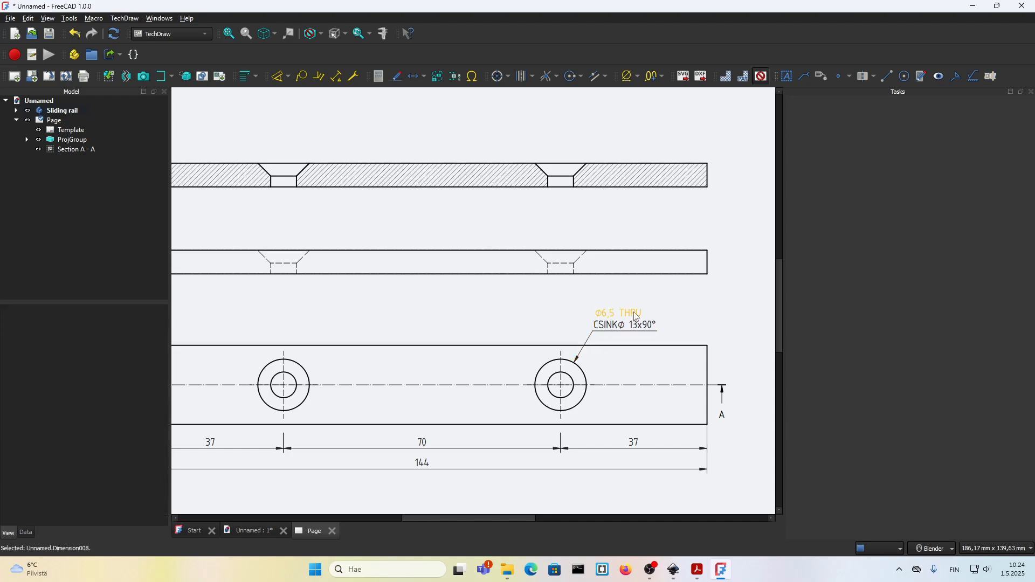
- Set the font size of the "⌀6,5 THRU" dimension text to 2,80 mm
{"action": "scroll", "coordinate": [637, 323], "scroll_direction": "up", "scroll_amount": 1}
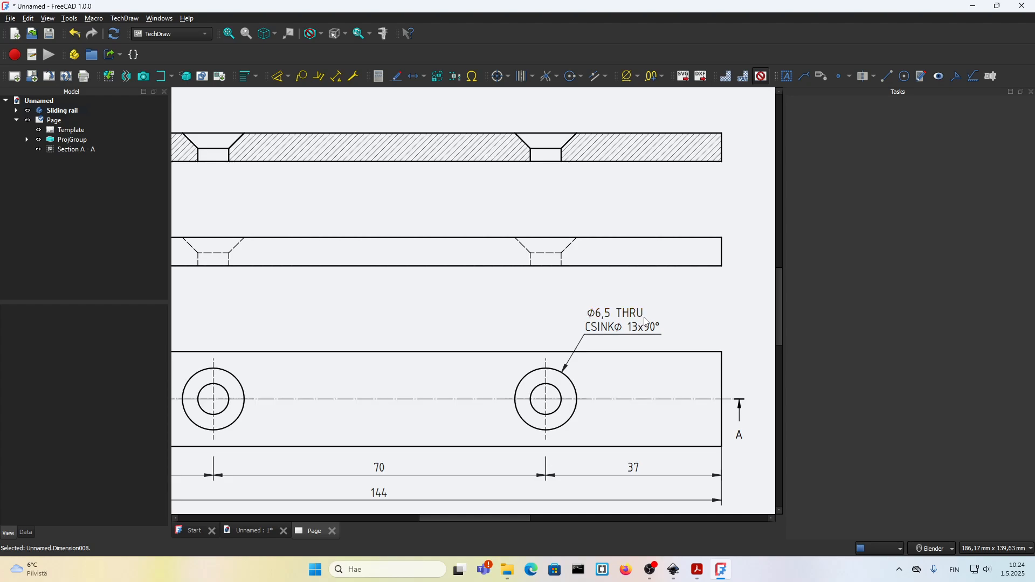
{"action": "double_click", "coordinate": [634, 316]}
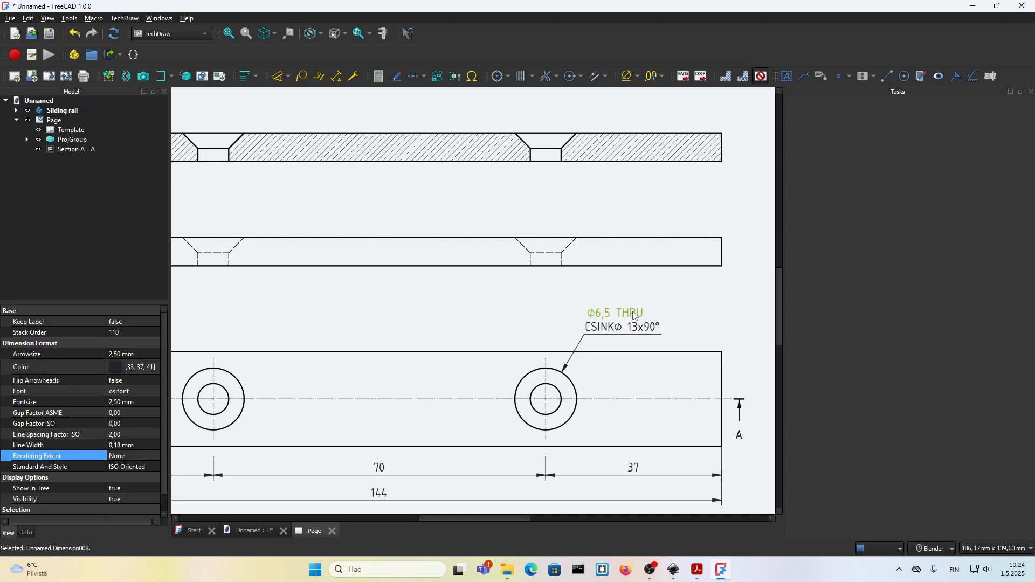
{"action": "left_click", "coordinate": [983, 367]}
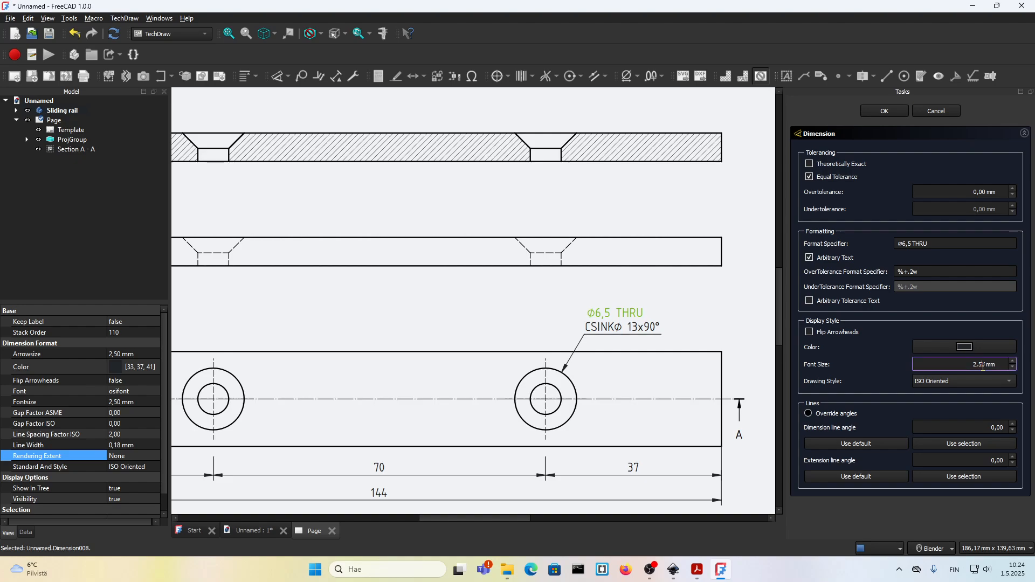
{"action": "key", "text": "BackSpace"}
{"action": "type", "text": "8"}
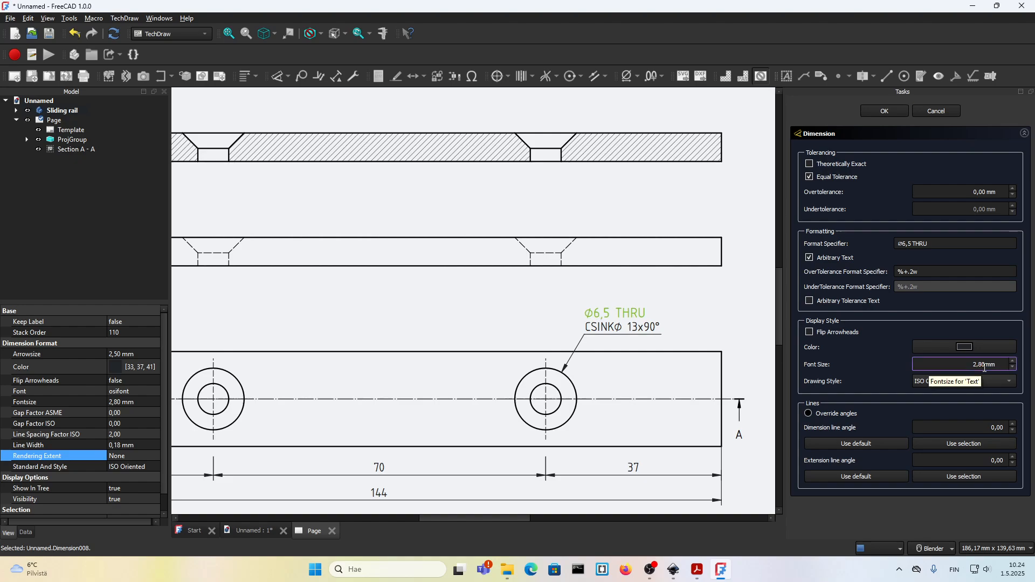
{"action": "left_click", "coordinate": [884, 110]}
- Set the CSINK callout's font size to 2,80 mm and realign the "⌀6,5 THRU" text above it
{"action": "left_click", "coordinate": [648, 333]}
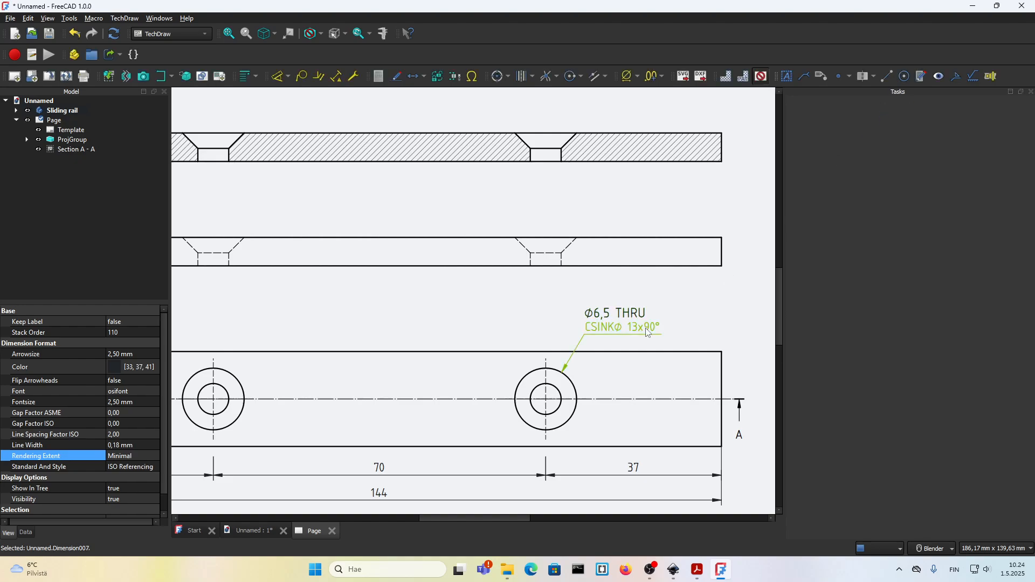
{"action": "double_click", "coordinate": [647, 333]}
{"action": "left_click", "coordinate": [982, 364]}
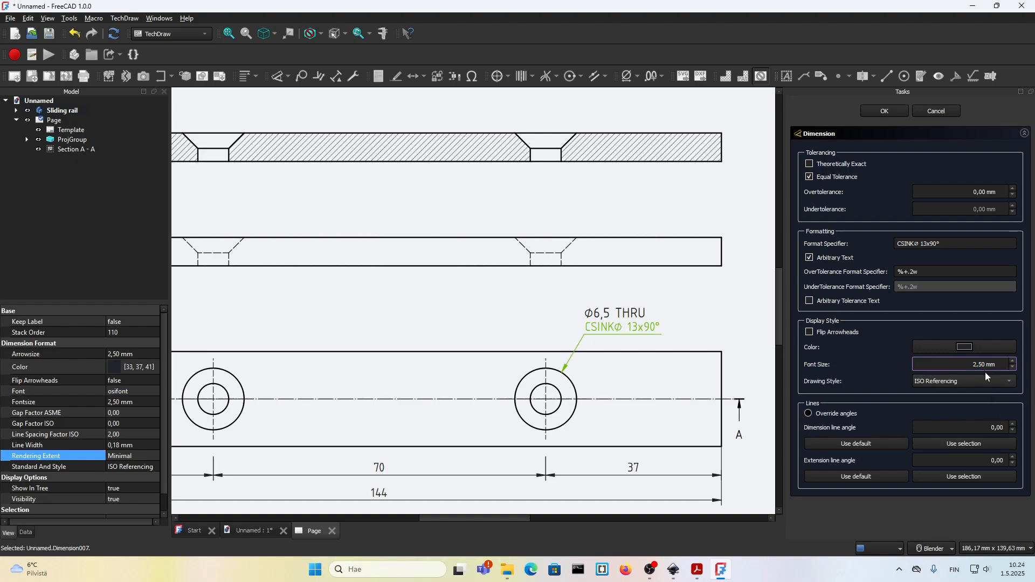
{"action": "key", "text": "BackSpace"}
{"action": "type", "text": "8"}
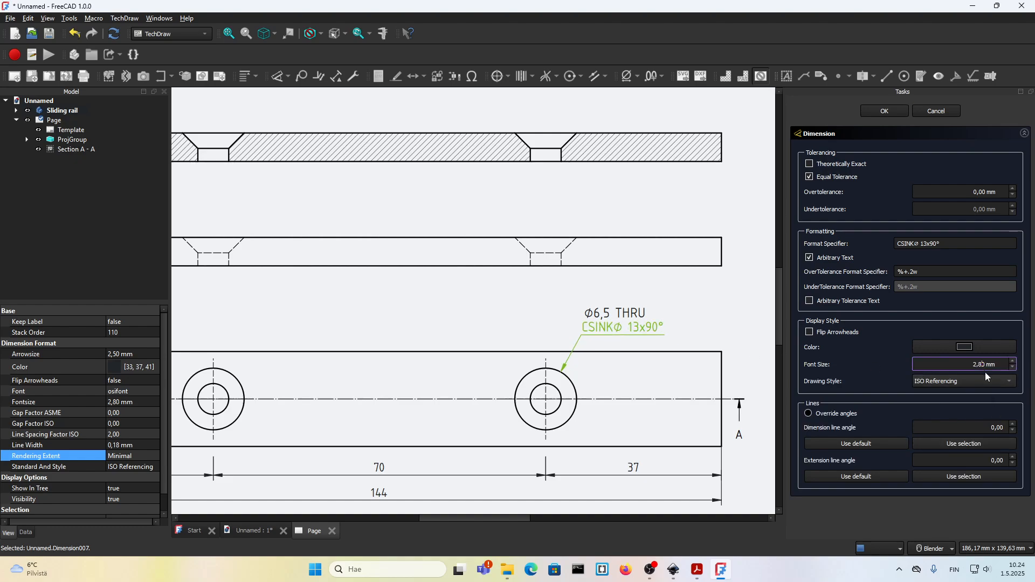
{"action": "left_click", "coordinate": [878, 113]}
{"action": "left_click", "coordinate": [608, 311]}
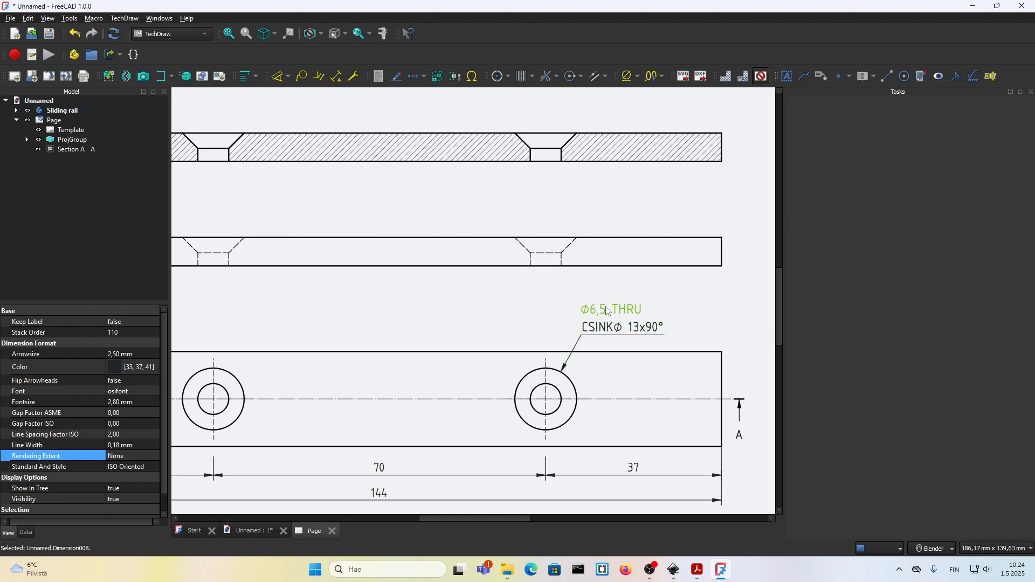
{"action": "left_click", "coordinate": [559, 281]}
- Compare the whole sheet with 11.pdf, mark the A-A label there with a red line, and return to FreeCAD
{"action": "scroll", "coordinate": [610, 300], "scroll_direction": "down", "scroll_amount": 2}
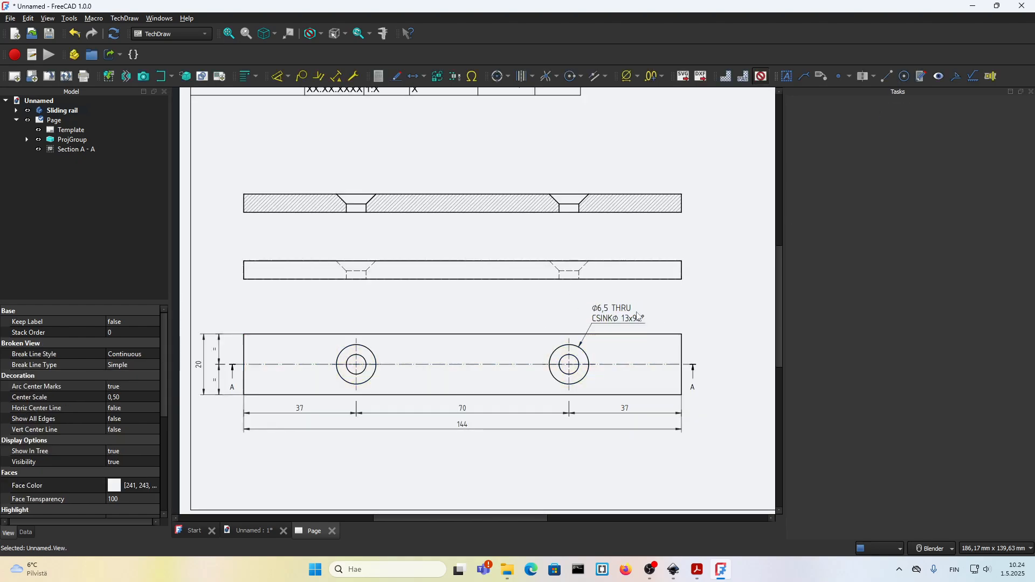
{"action": "scroll", "coordinate": [638, 316], "scroll_direction": "down", "scroll_amount": 2}
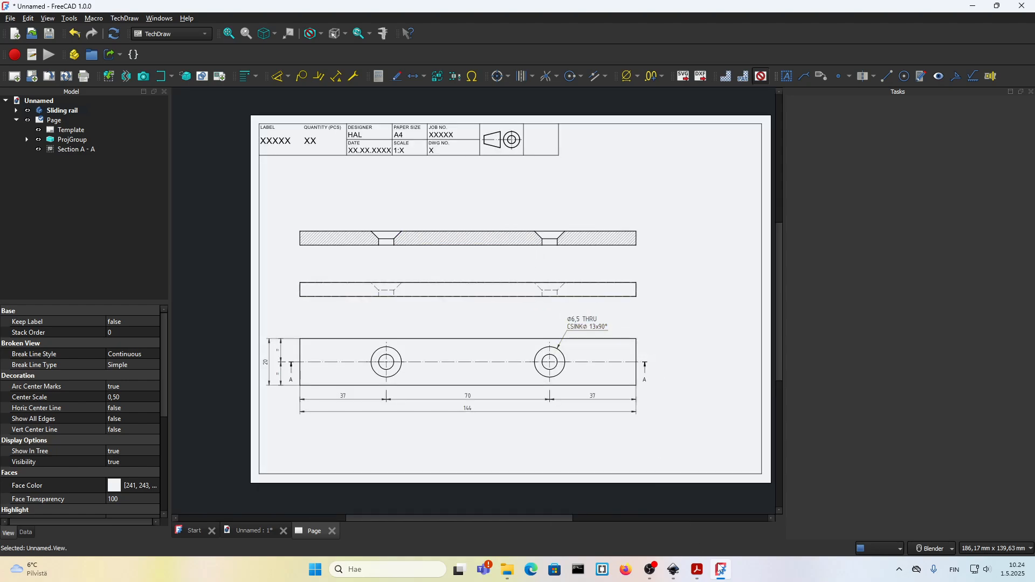
{"action": "left_click", "coordinate": [720, 569]}
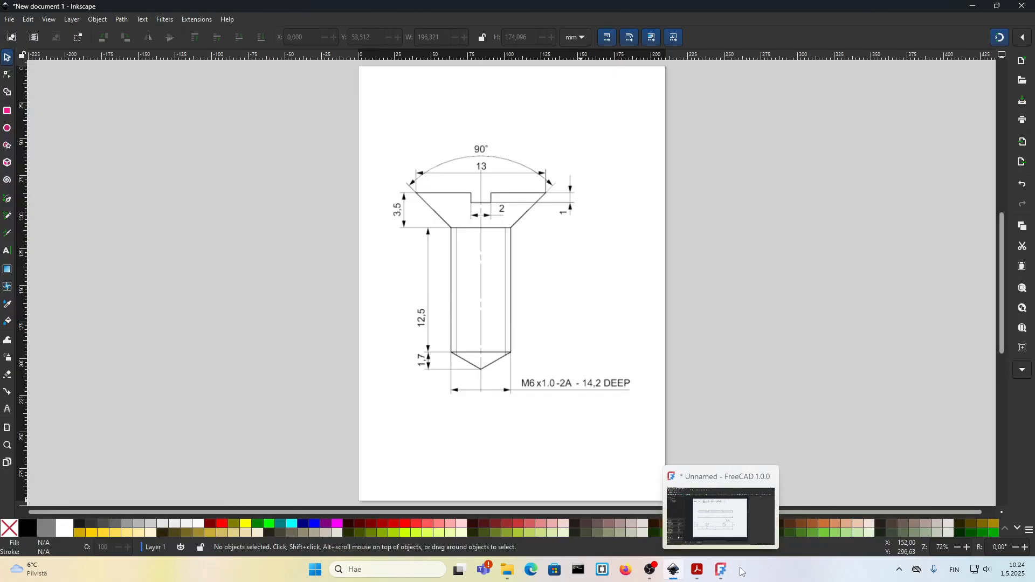
{"action": "left_click", "coordinate": [697, 569]}
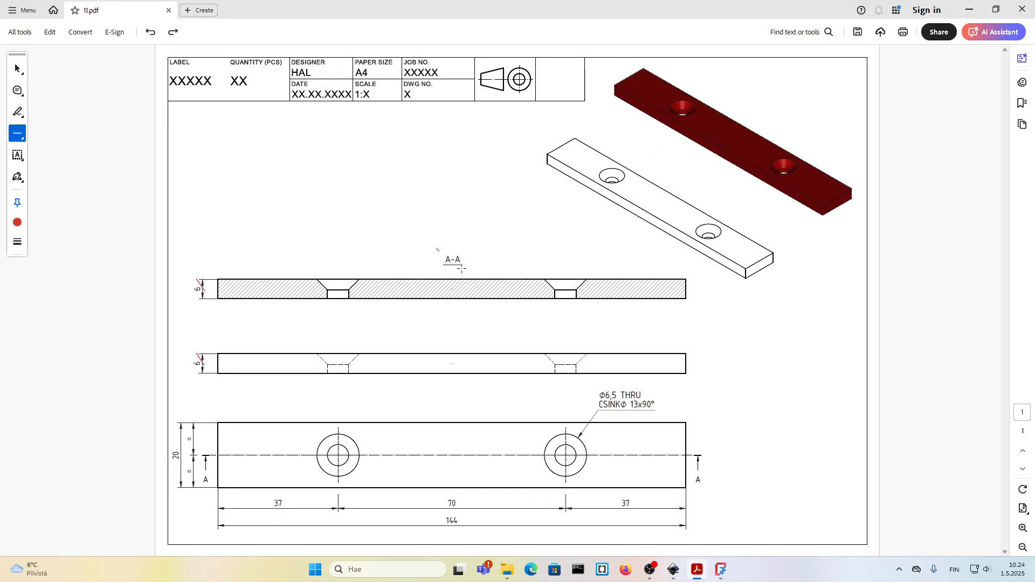
{"action": "left_click_drag", "start_coordinate": [462, 268], "coordinate": [419, 230]}
{"action": "left_click", "coordinate": [727, 580]}
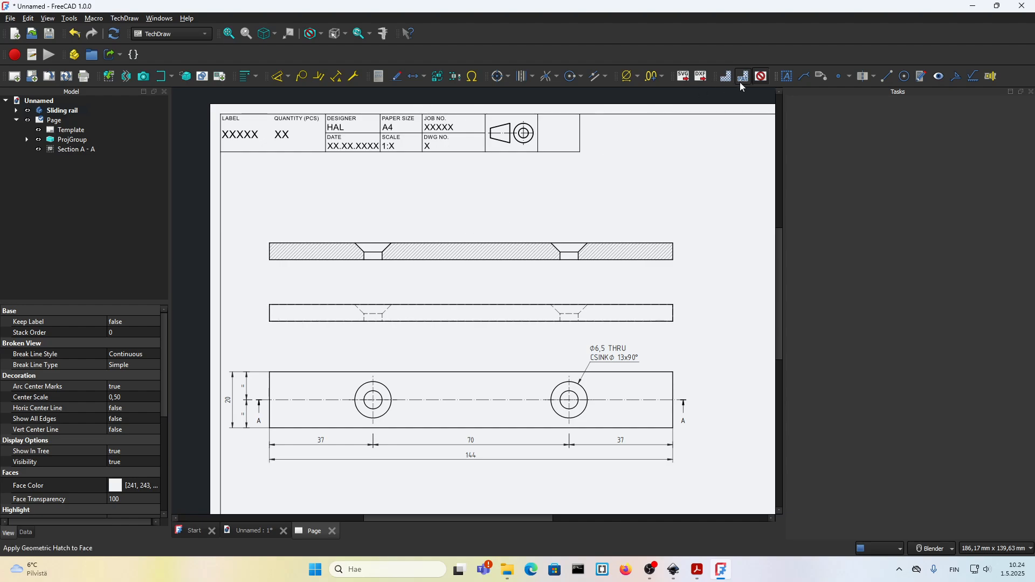
- Show the view frames and insert a balloon annotation on the Section A - A view's middle hatched area
{"action": "left_click", "coordinate": [760, 77]}
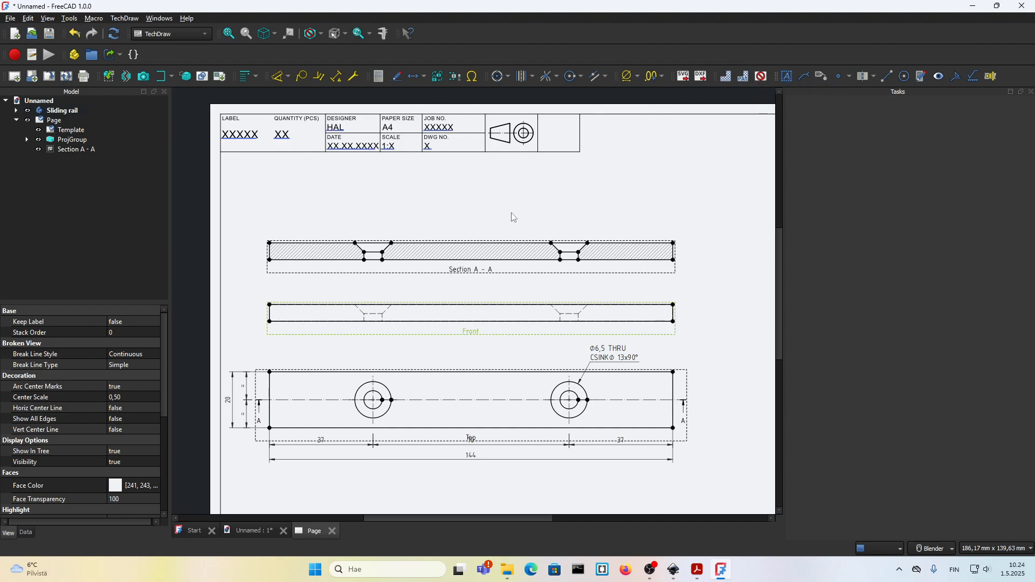
{"action": "left_click", "coordinate": [460, 274]}
{"action": "scroll", "coordinate": [476, 241], "scroll_direction": "up", "scroll_amount": 1}
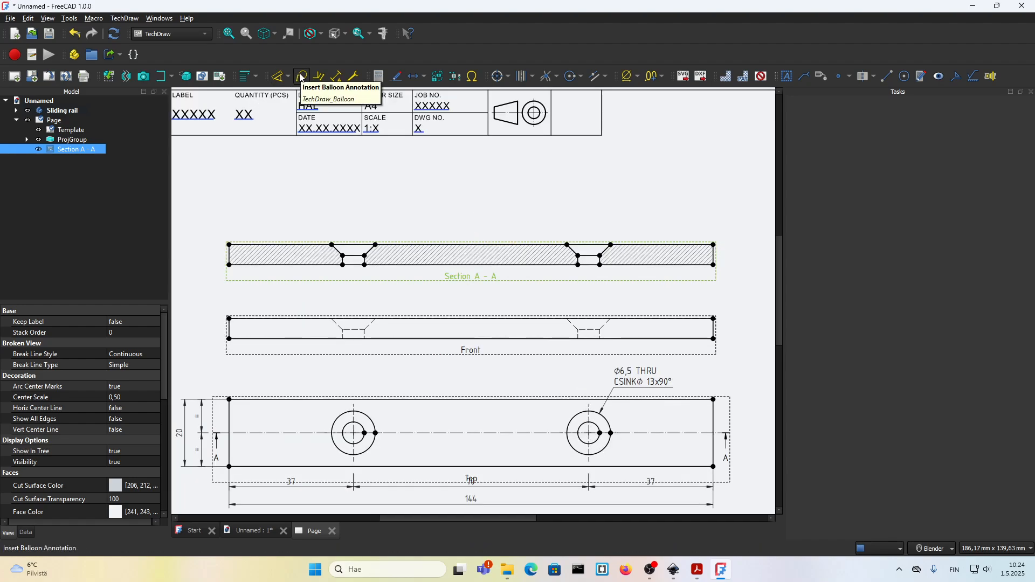
{"action": "left_click", "coordinate": [301, 77]}
{"action": "left_click", "coordinate": [443, 251]}
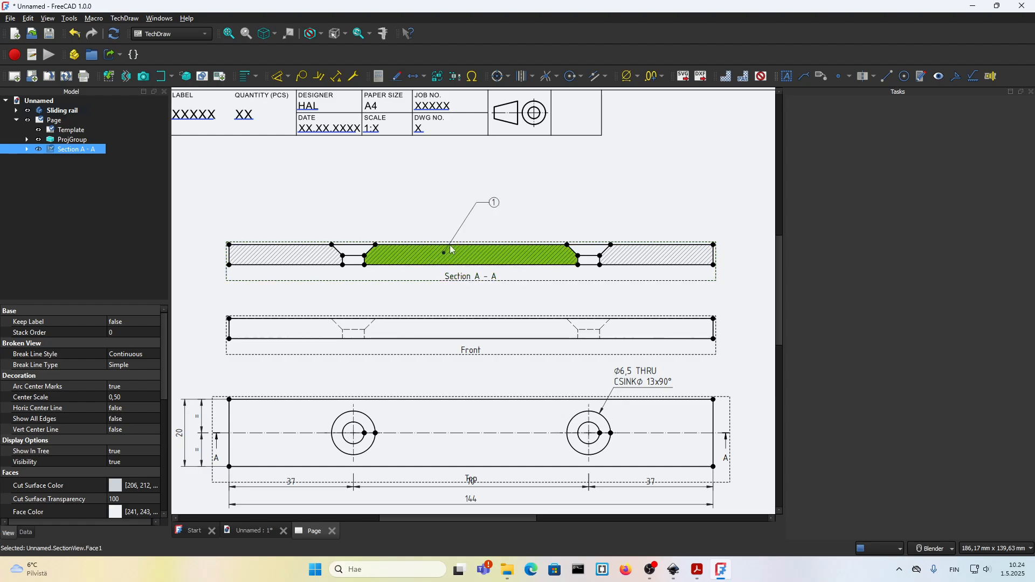
{"action": "left_click", "coordinate": [496, 205]}
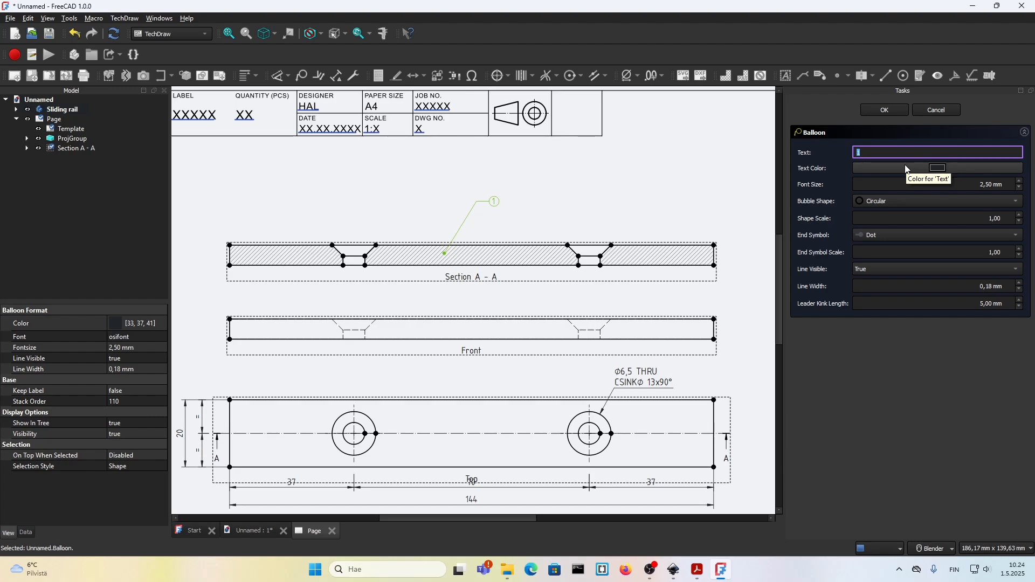
{"action": "type", "text": "A-A"}
{"action": "left_click", "coordinate": [875, 268]}
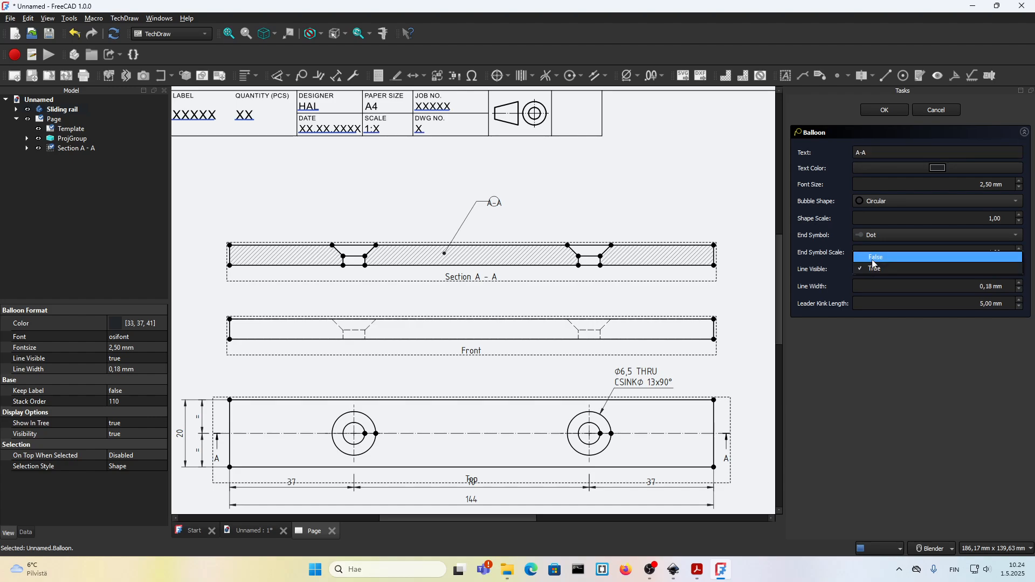
{"action": "left_click", "coordinate": [873, 258]}
{"action": "left_click", "coordinate": [933, 111]}
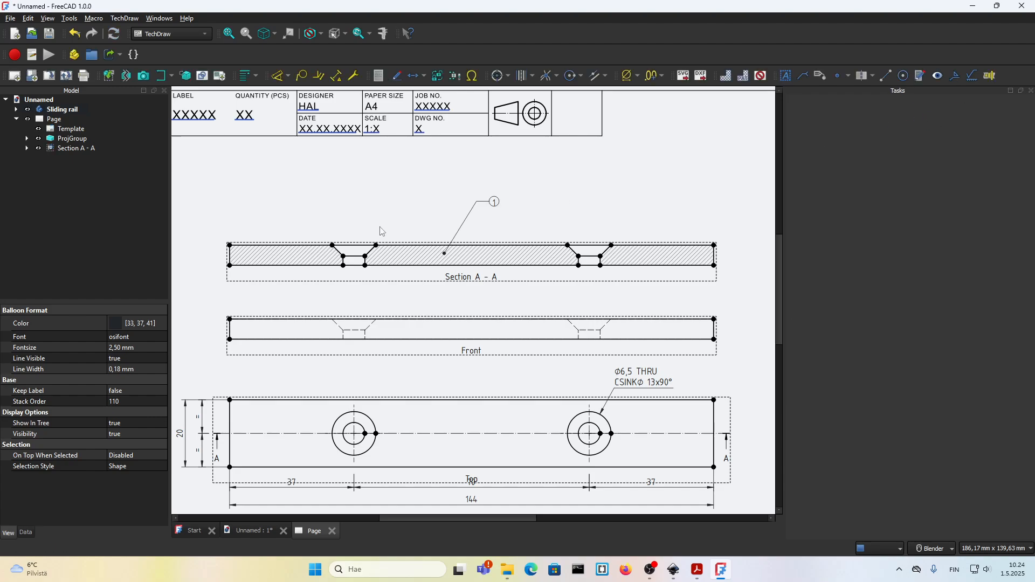
- Move the balloon slightly closer to the section view, hide its leader line, and set its bubble shape to Line
{"action": "left_click", "coordinate": [498, 207]}
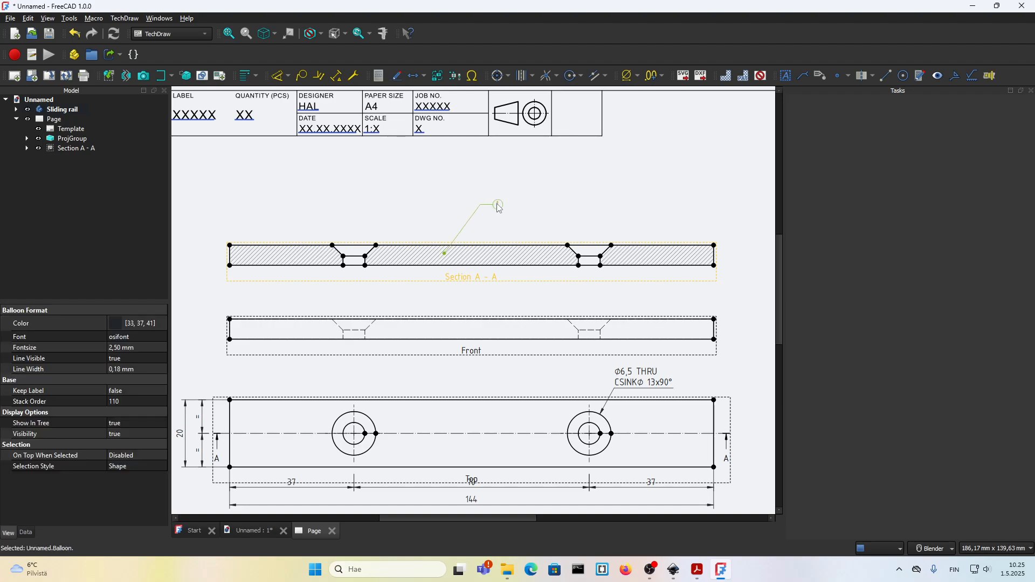
{"action": "double_click", "coordinate": [494, 209]}
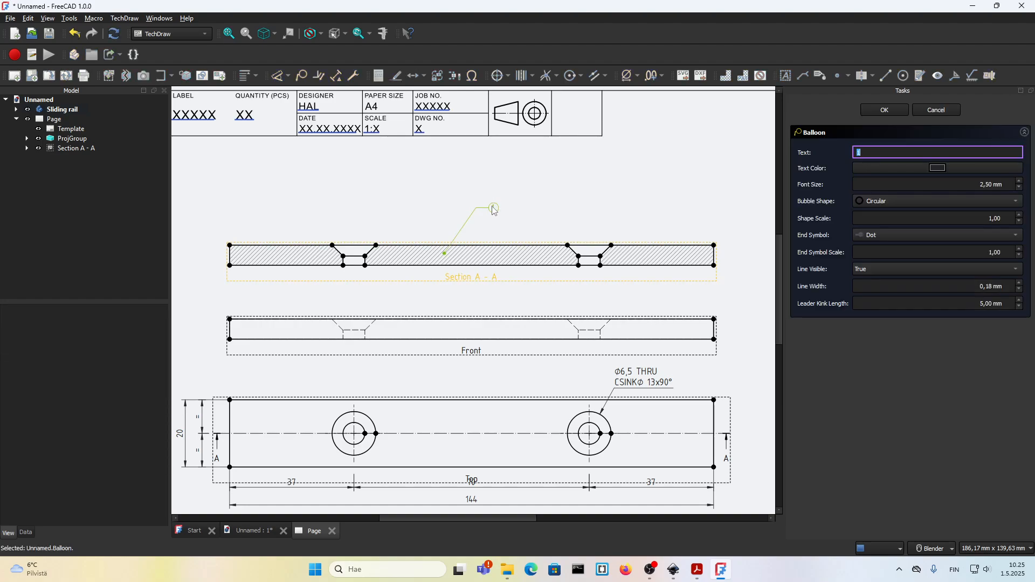
{"action": "left_click", "coordinate": [871, 268]}
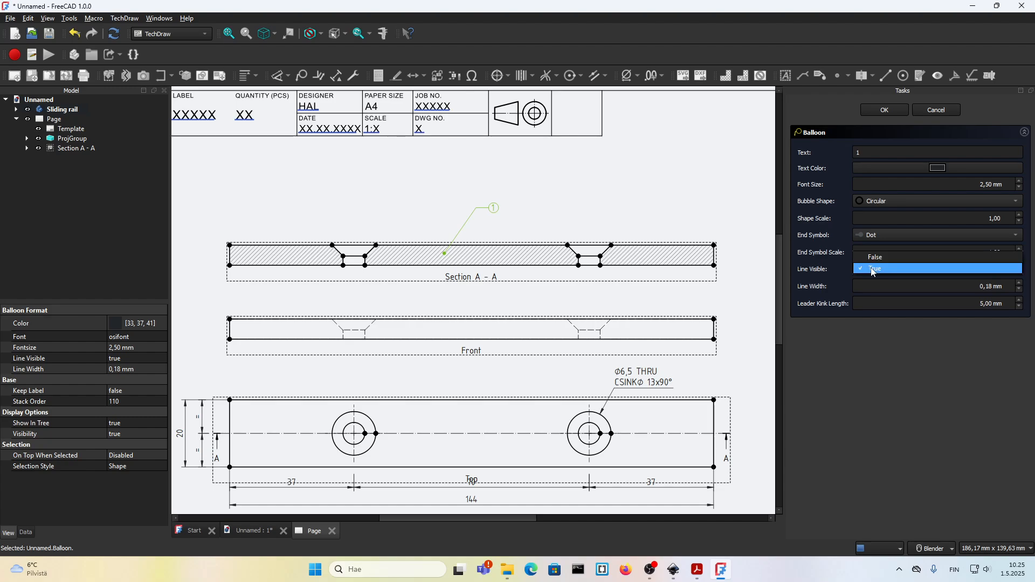
{"action": "left_click", "coordinate": [873, 257]}
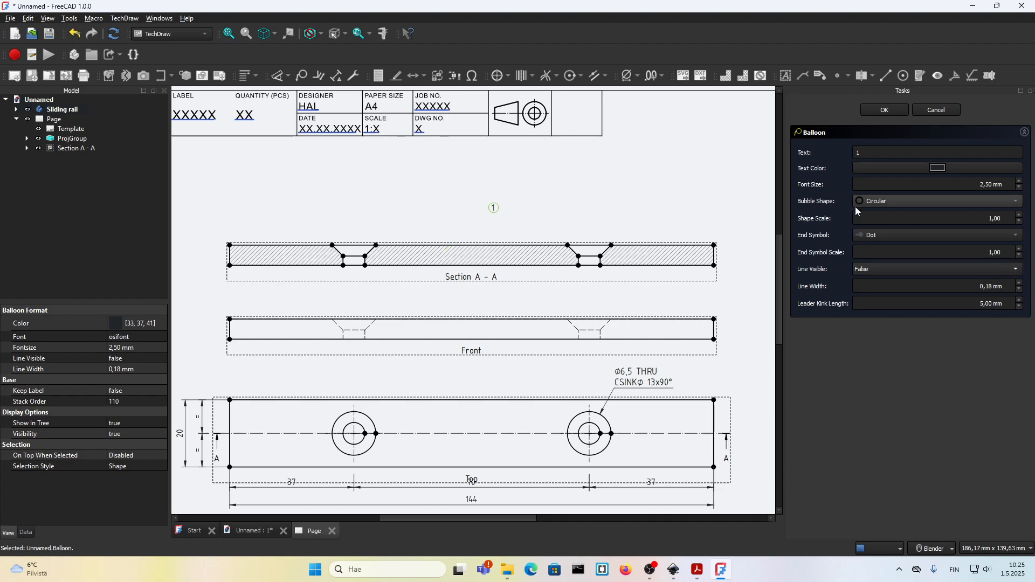
{"action": "left_click", "coordinate": [871, 200]}
{"action": "left_click", "coordinate": [876, 281]}
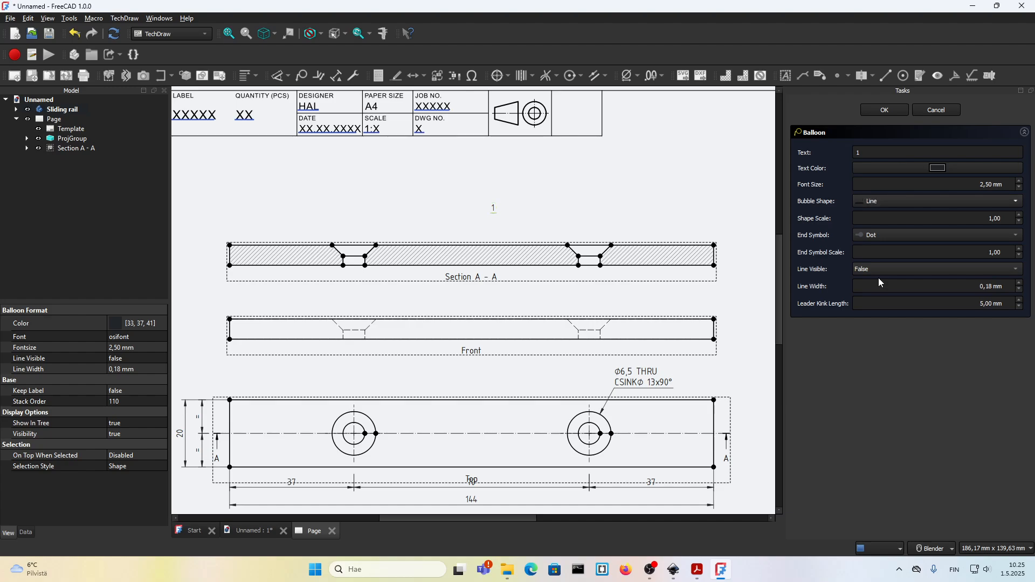
- Set the balloon's text to "A-A" and its font size to 2,80 mm
{"action": "left_click", "coordinate": [870, 154]}
{"action": "type", "text": "A"}
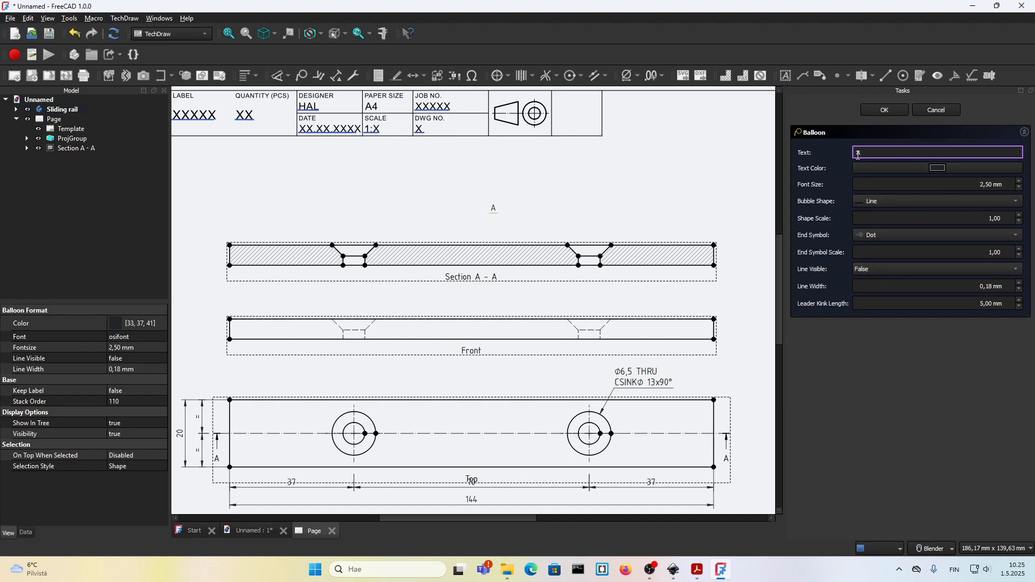
{"action": "type", "text": "A-A"}
{"action": "left_click", "coordinate": [989, 185]}
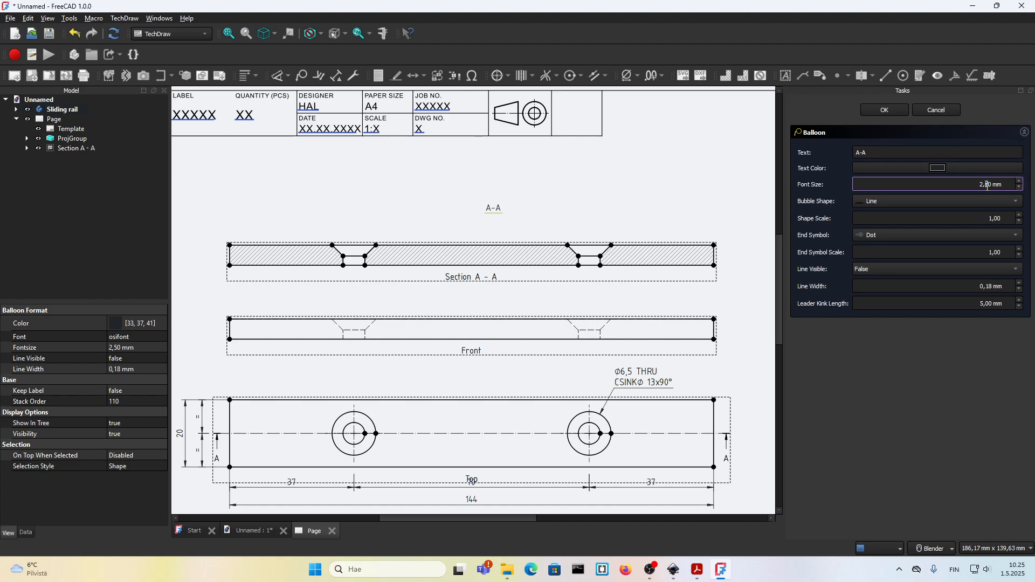
{"action": "type", "text": "8"}
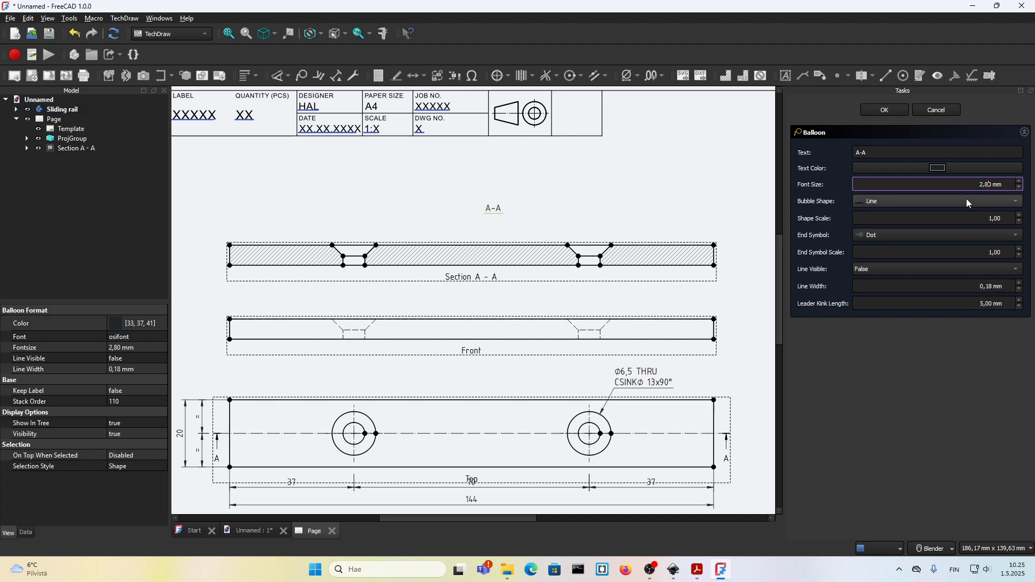
- Confirm the balloon settings, centre the A-A label above the section view, and hide the view frames
{"action": "left_click", "coordinate": [883, 110]}
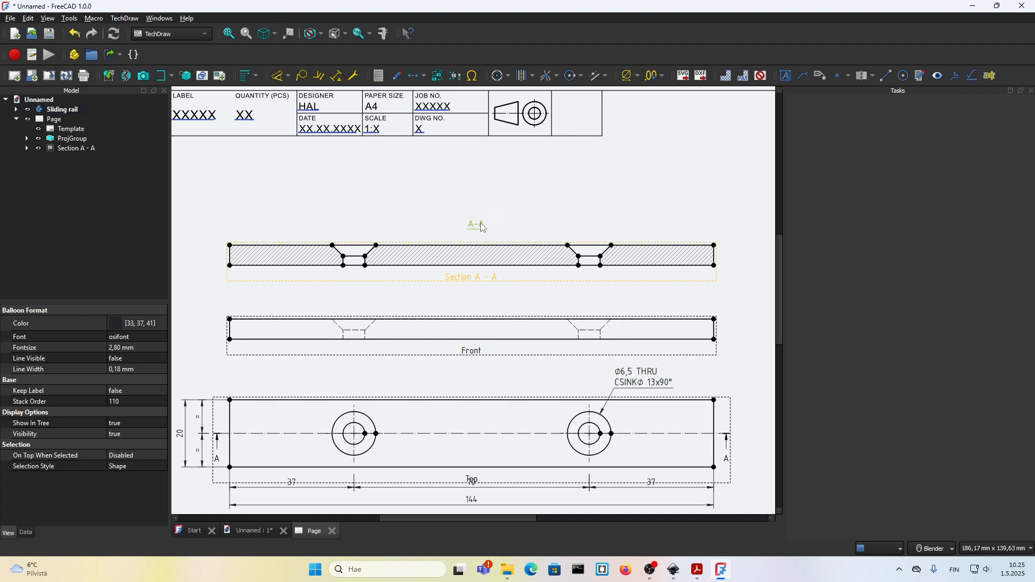
{"action": "left_click", "coordinate": [493, 168]}
{"action": "scroll", "coordinate": [492, 169], "scroll_direction": "down", "scroll_amount": 3}
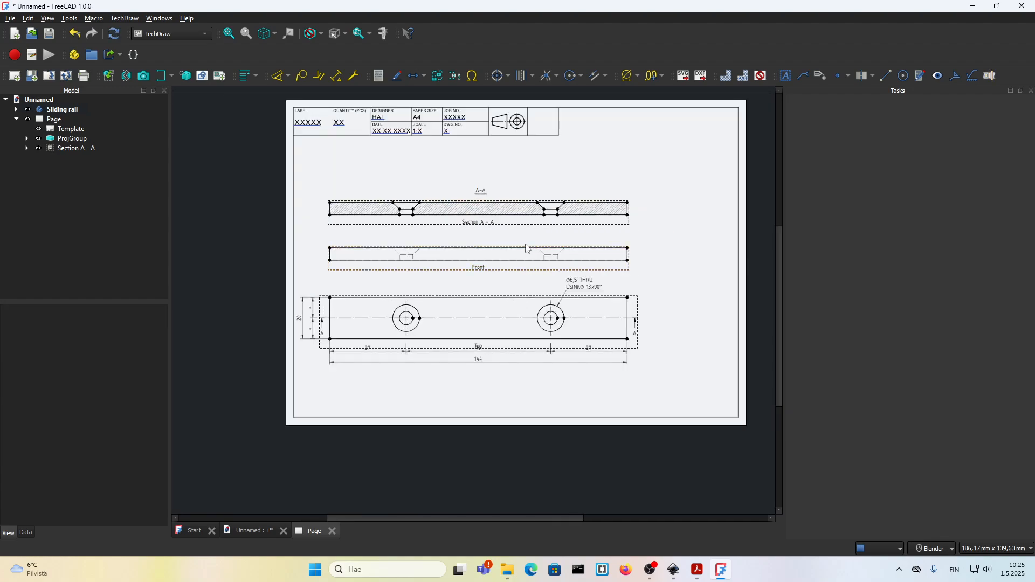
{"action": "left_click", "coordinate": [760, 75]}
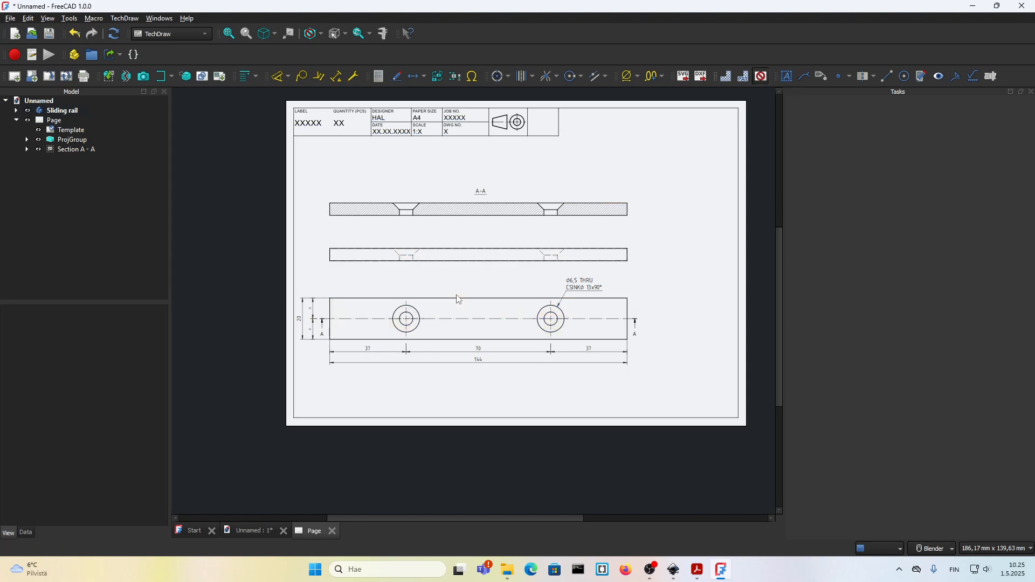
- Move the top, front and Section A - A views down the sheet, stacking them close together near its lower edge
{"action": "left_click_drag", "start_coordinate": [455, 348], "coordinate": [444, 393]}
{"action": "mouse_move", "coordinate": [469, 272]}
{"action": "left_mouse_down"}
{"action": "mouse_move", "coordinate": [464, 296]}
{"action": "mouse_move", "coordinate": [475, 284]}
{"action": "left_mouse_up"}
{"action": "left_click", "coordinate": [480, 305]}
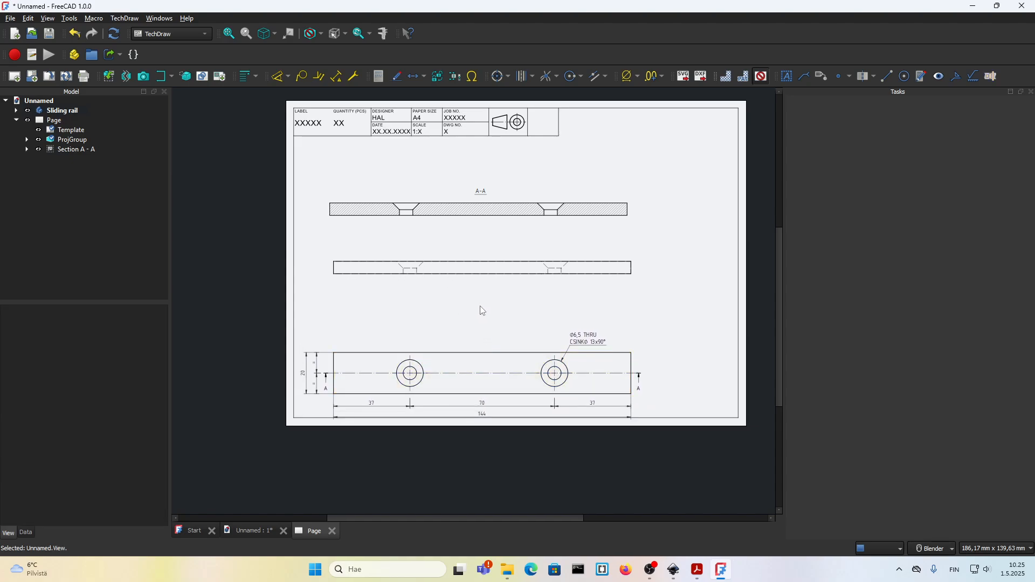
{"action": "left_click", "coordinate": [463, 404]}
{"action": "left_click_drag", "start_coordinate": [467, 404], "coordinate": [470, 356]}
{"action": "left_click_drag", "start_coordinate": [472, 283], "coordinate": [469, 320]}
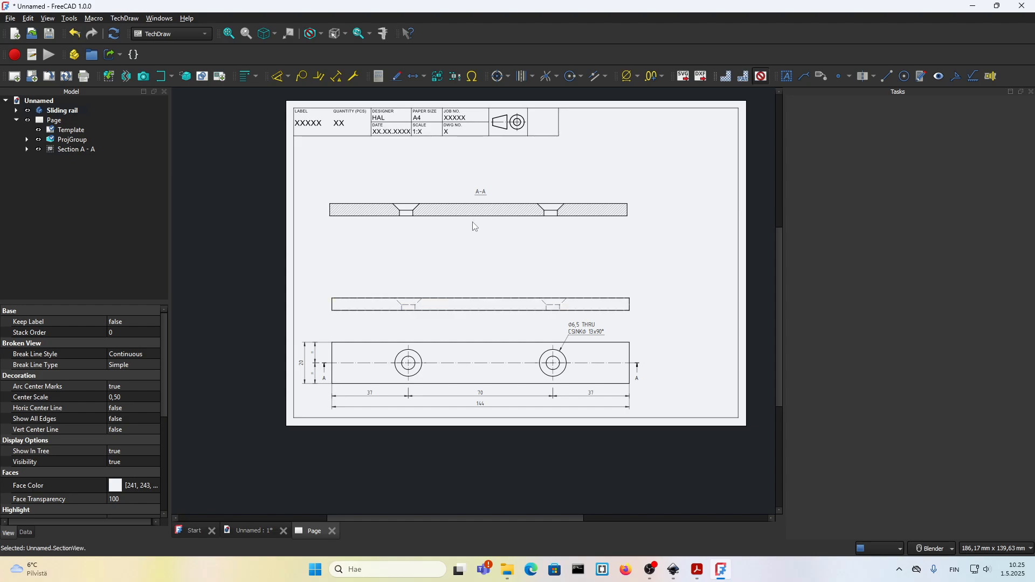
{"action": "left_click_drag", "start_coordinate": [474, 224], "coordinate": [476, 285]}
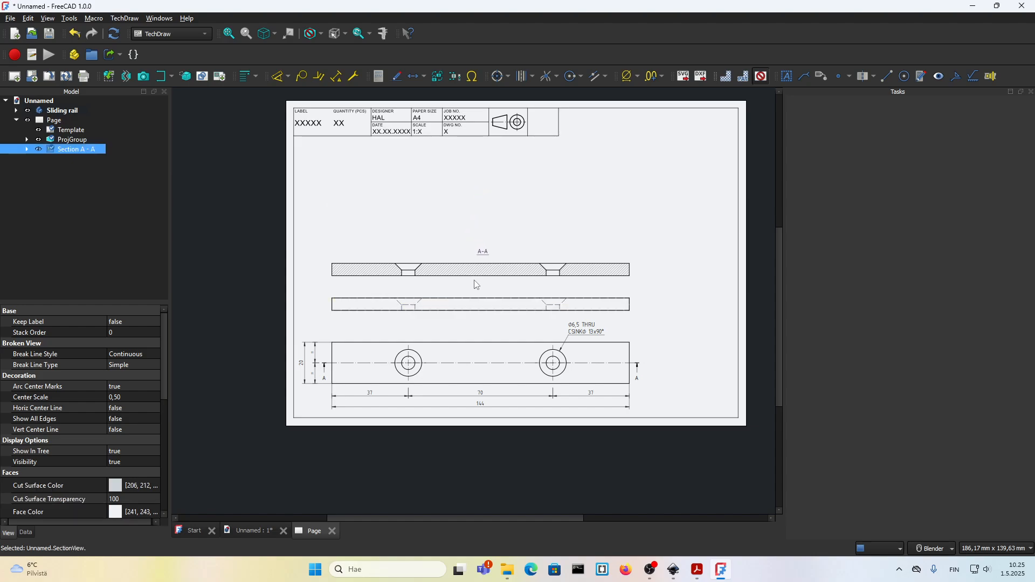
{"action": "left_click", "coordinate": [573, 198]}
{"action": "scroll", "coordinate": [572, 196], "scroll_direction": "up", "scroll_amount": 1}
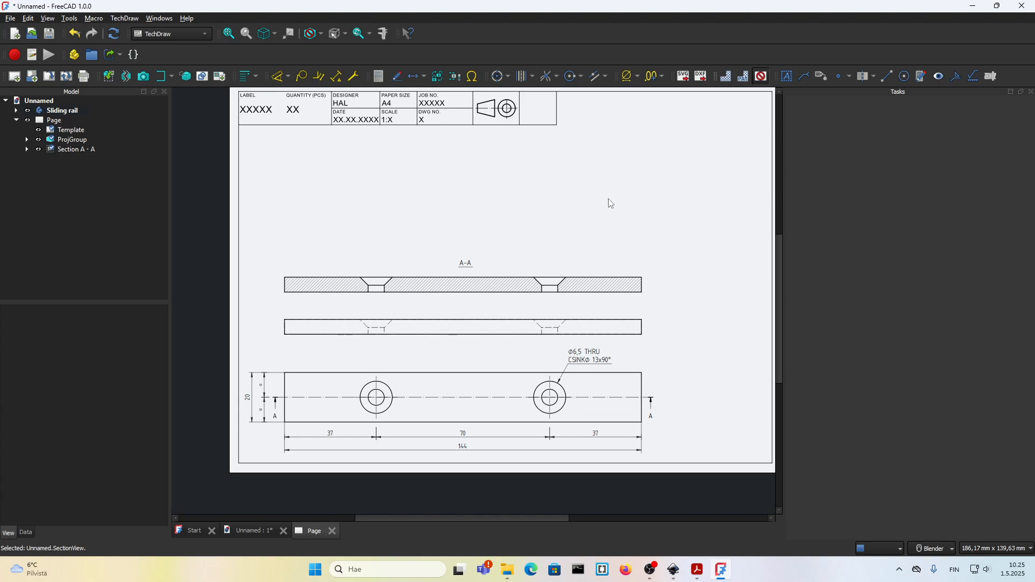
{"action": "scroll", "coordinate": [607, 204], "scroll_direction": "up", "scroll_amount": 1}
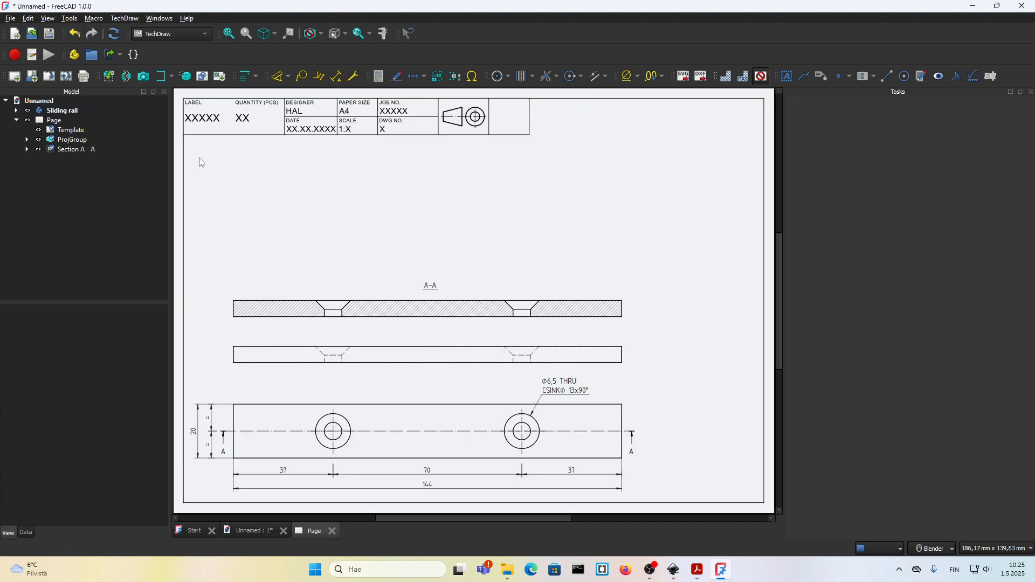
- Switch to the 3D model of the Sliding rail and frame the whole plate in isometric orientation
{"action": "left_click", "coordinate": [71, 111]}
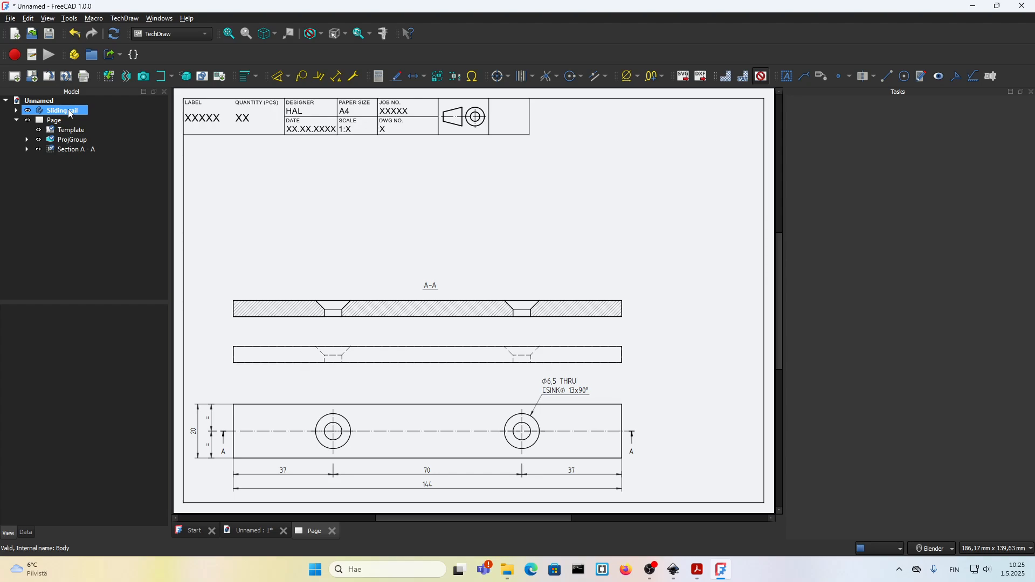
{"action": "left_click", "coordinate": [69, 110]}
{"action": "left_click", "coordinate": [523, 195]}
{"action": "scroll", "coordinate": [545, 211], "scroll_direction": "down", "scroll_amount": 2}
{"action": "scroll", "coordinate": [456, 280], "scroll_direction": "up", "scroll_amount": 2}
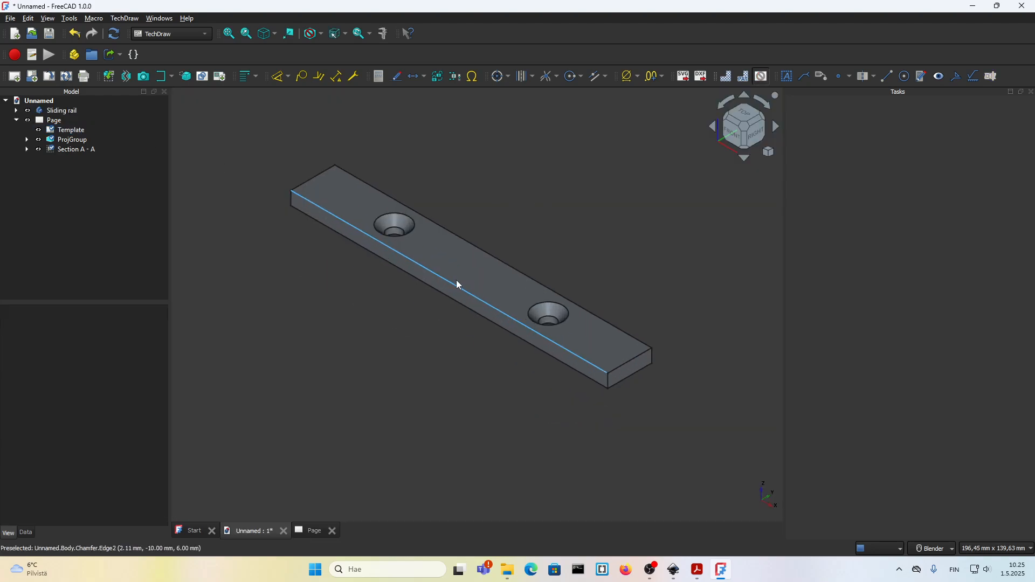
{"action": "scroll", "coordinate": [476, 219], "scroll_direction": "up", "scroll_amount": 1}
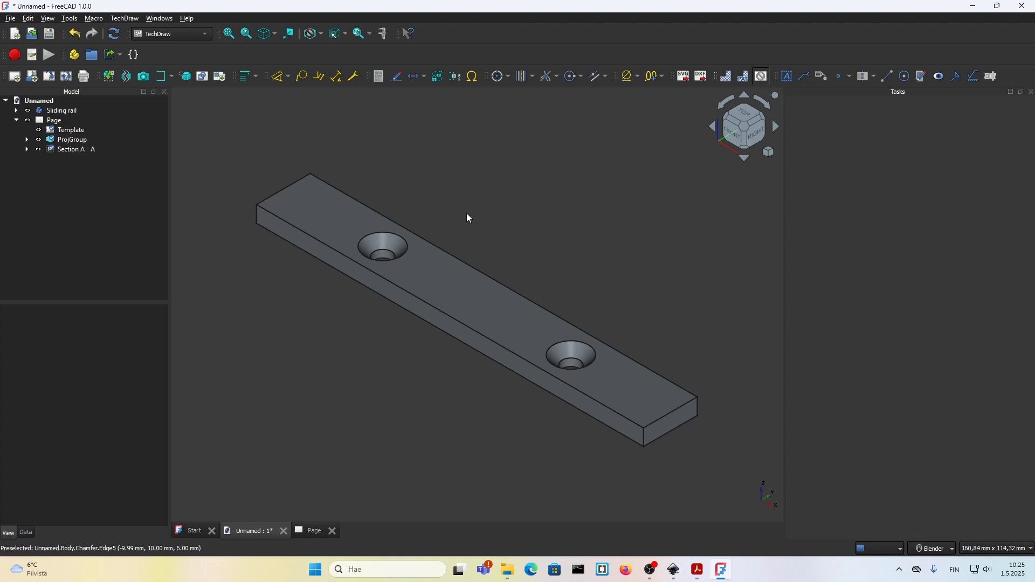
{"action": "key", "text": "XF86AudioLowerVolume"}
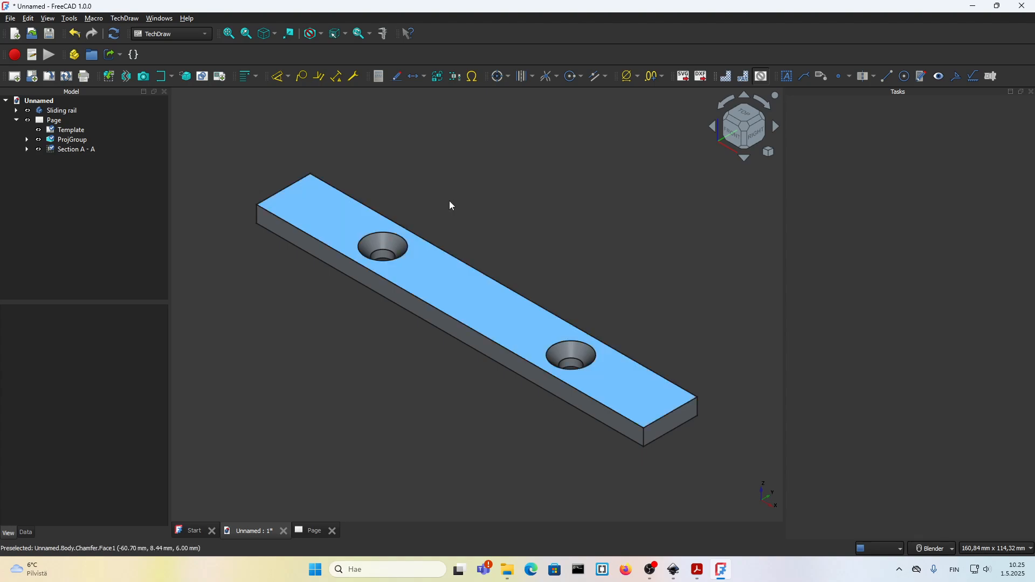
- Return to the drawing page and insert an uncropped image of the active 3D view with No Background
{"action": "double_click", "coordinate": [52, 123]}
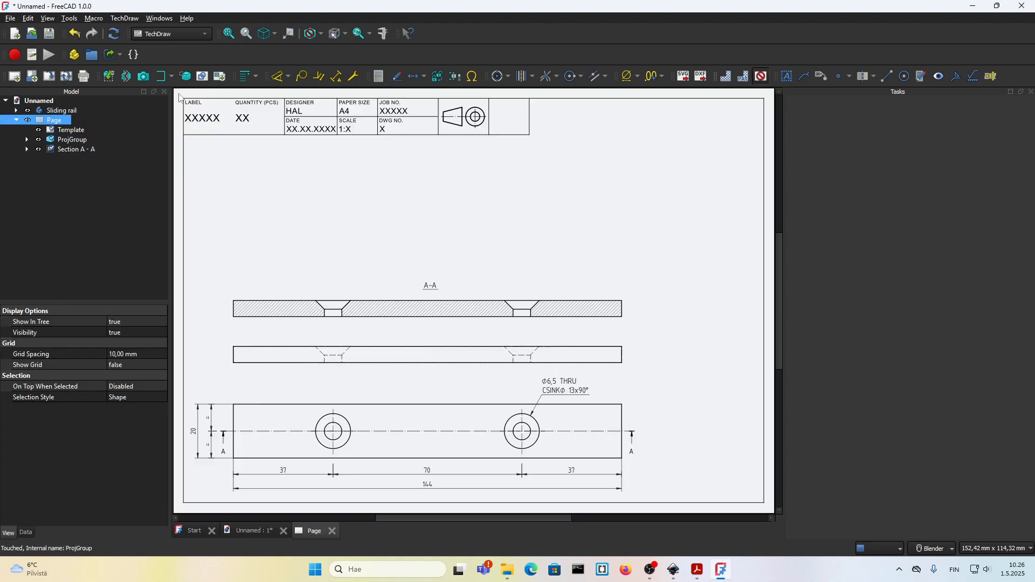
{"action": "left_click", "coordinate": [144, 77]}
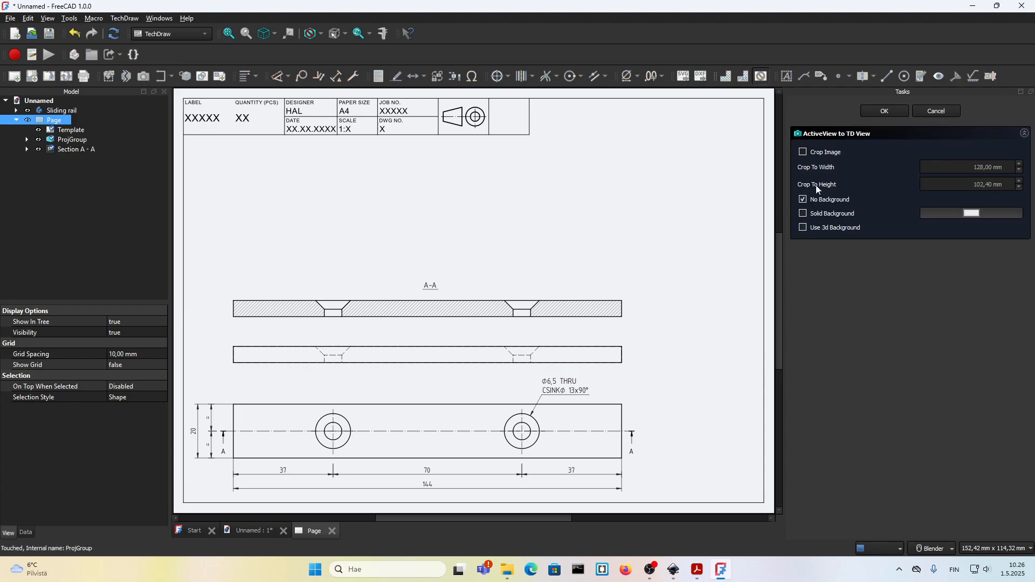
{"action": "left_click", "coordinate": [883, 111]}
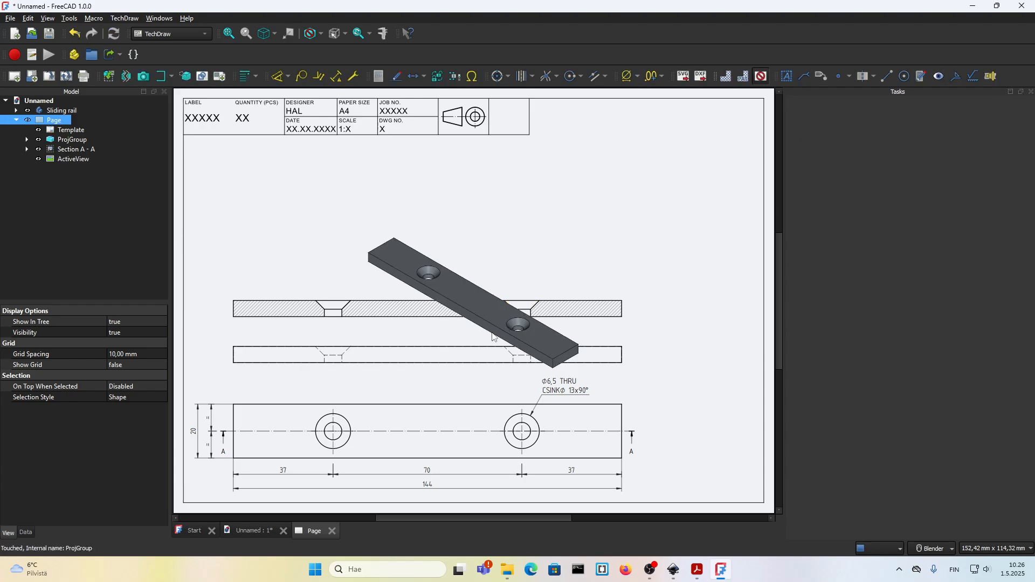
- Show the view frames and move the shaded 3D image to the sheet's upper-right corner
{"action": "left_click_drag", "start_coordinate": [480, 327], "coordinate": [488, 326]}
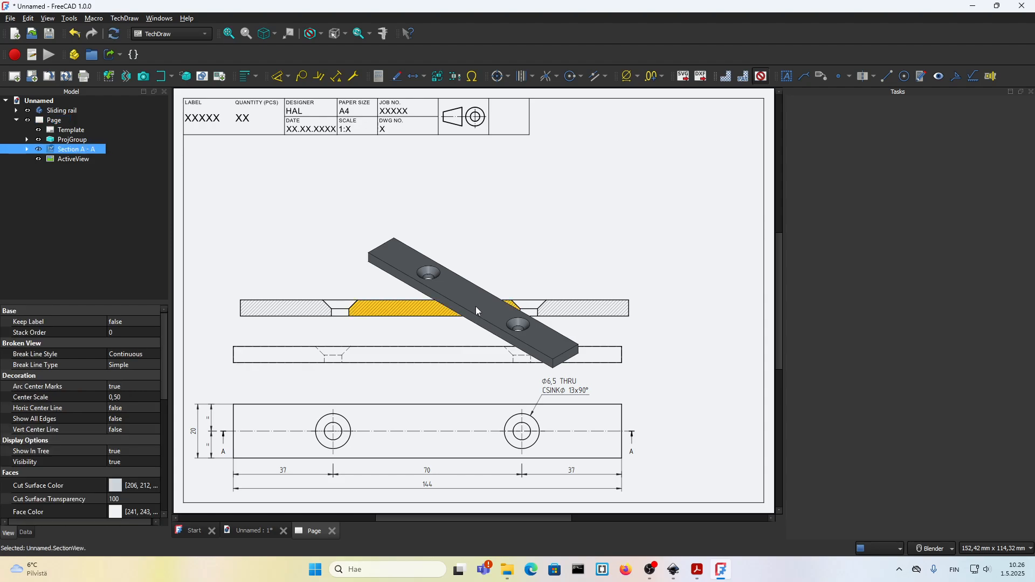
{"action": "left_click", "coordinate": [476, 306]}
{"action": "left_click", "coordinate": [487, 293]}
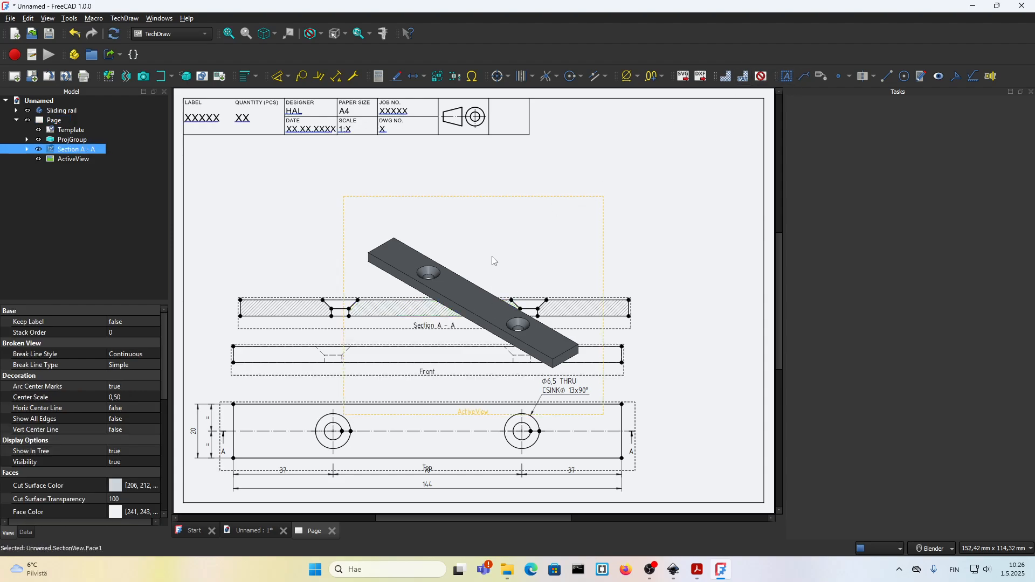
{"action": "left_click_drag", "start_coordinate": [492, 261], "coordinate": [670, 124]}
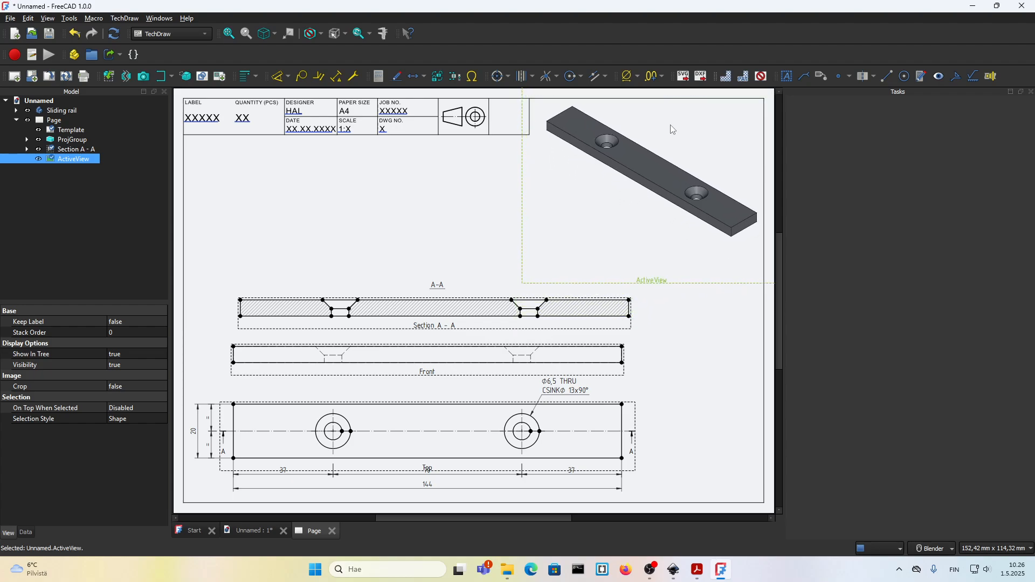
- Hide the view frames and realign the Section A - A view directly above the front view
{"action": "left_click", "coordinate": [687, 357]}
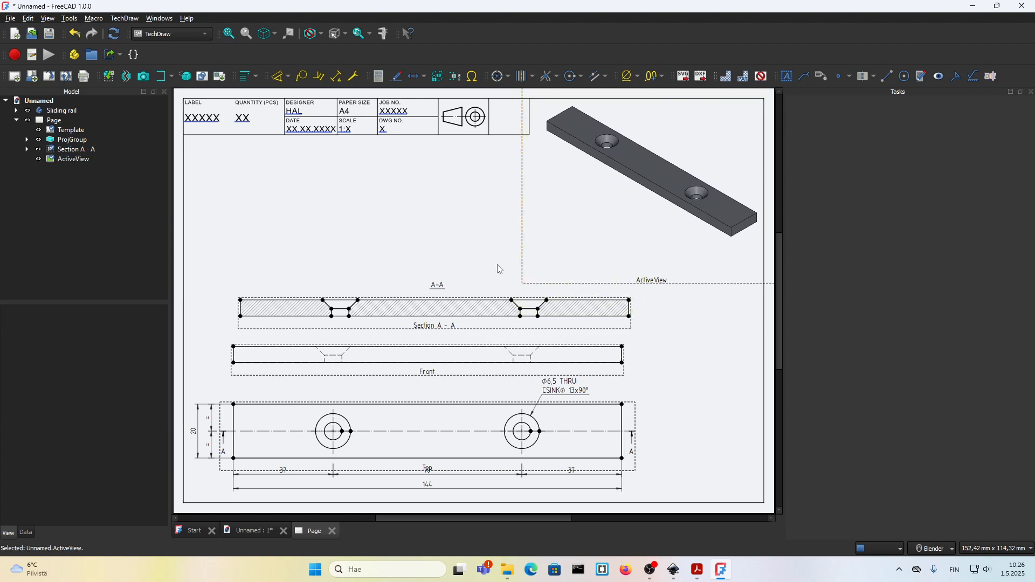
{"action": "left_click", "coordinate": [761, 75]}
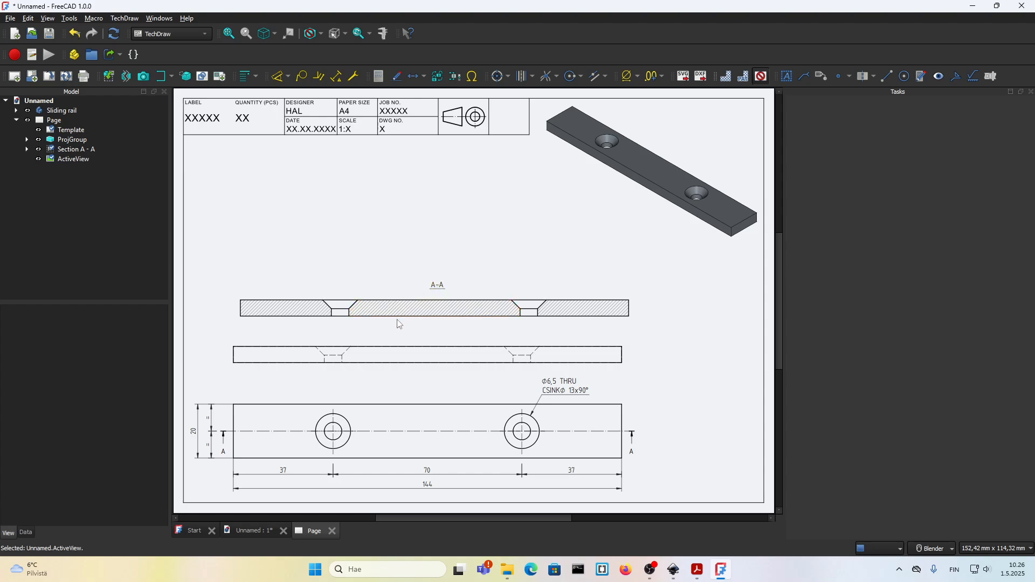
{"action": "left_click_drag", "start_coordinate": [397, 321], "coordinate": [390, 324]}
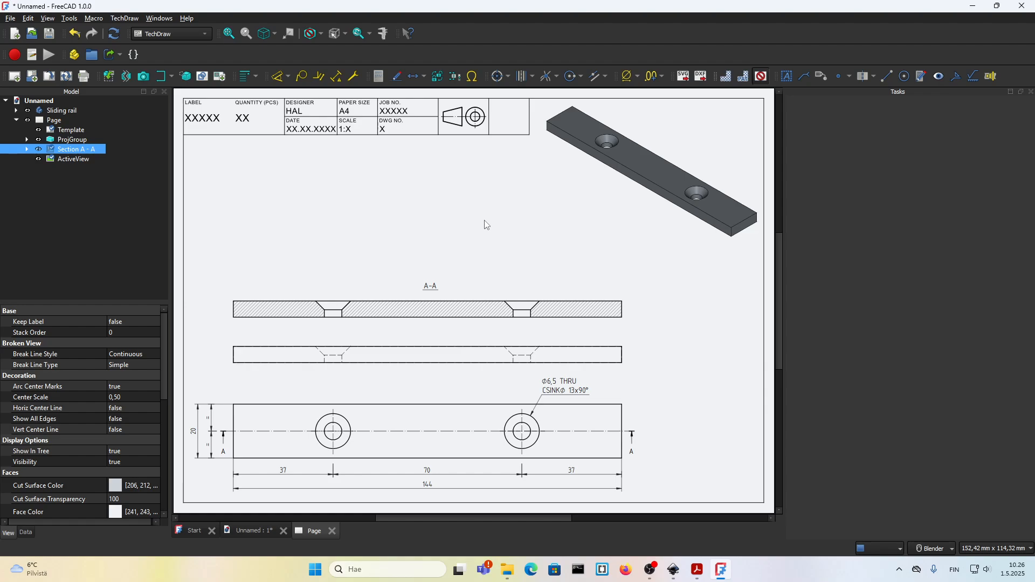
- Insert a new view of the Sliding rail body on the page
{"action": "left_click", "coordinate": [68, 111]}
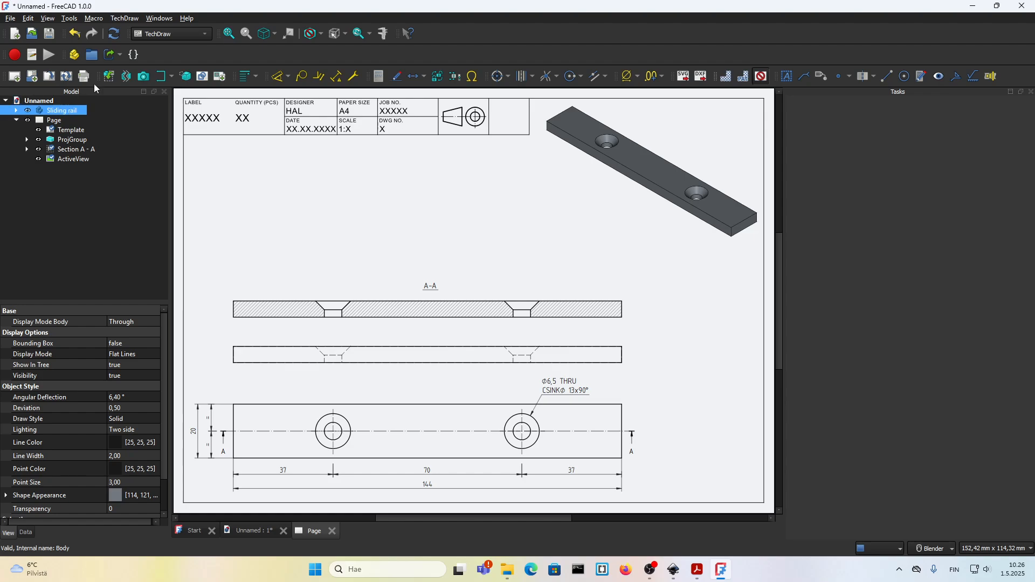
{"action": "left_click", "coordinate": [110, 77]}
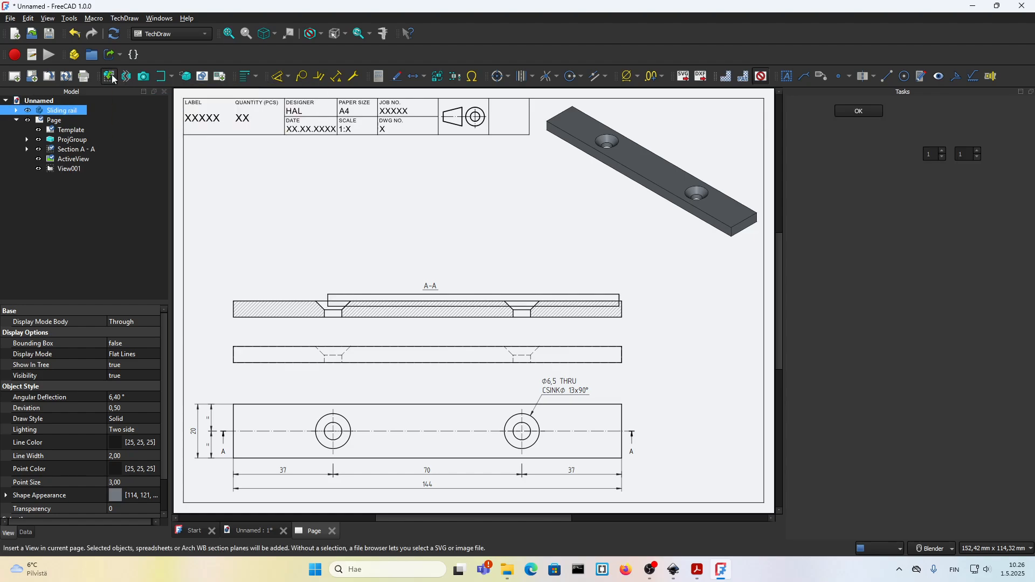
{"action": "left_click", "coordinate": [497, 302]}
{"action": "left_click", "coordinate": [495, 308]}
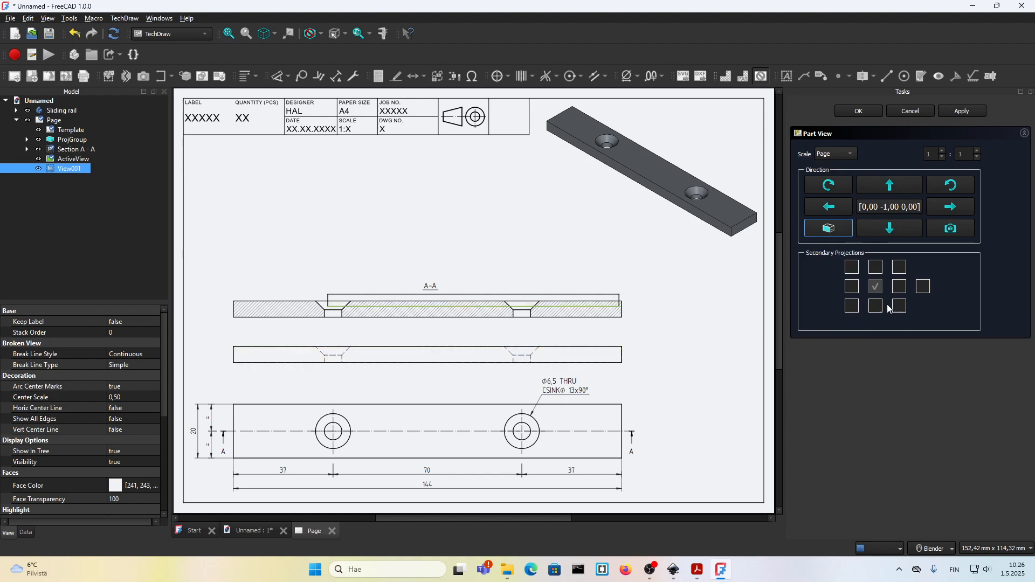
- Add the isometric FrontTopRight secondary projection to the new view using First Angle projection and confirm the group
{"action": "left_click", "coordinate": [851, 307]}
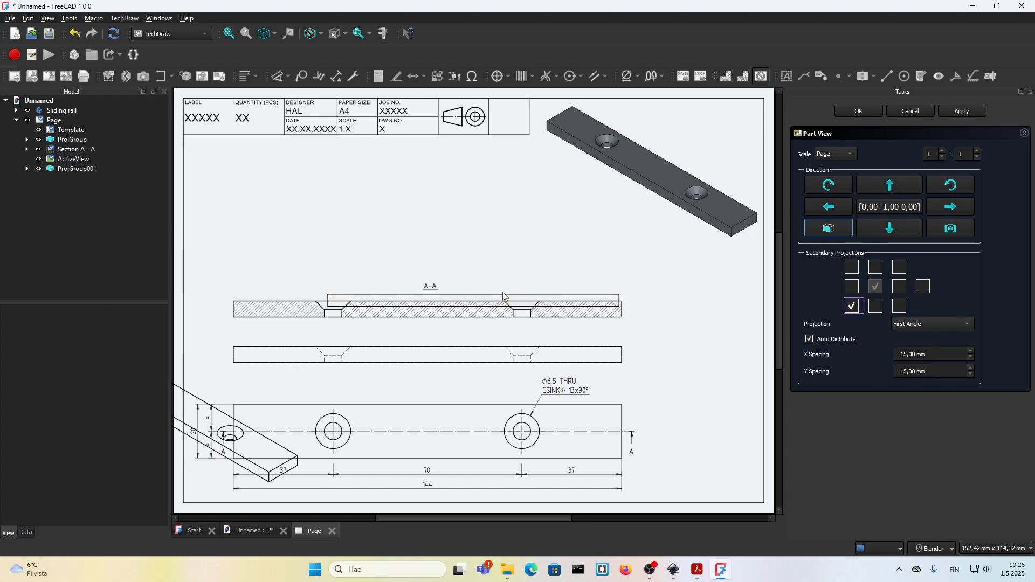
{"action": "scroll", "coordinate": [504, 296], "scroll_direction": "down", "scroll_amount": 1}
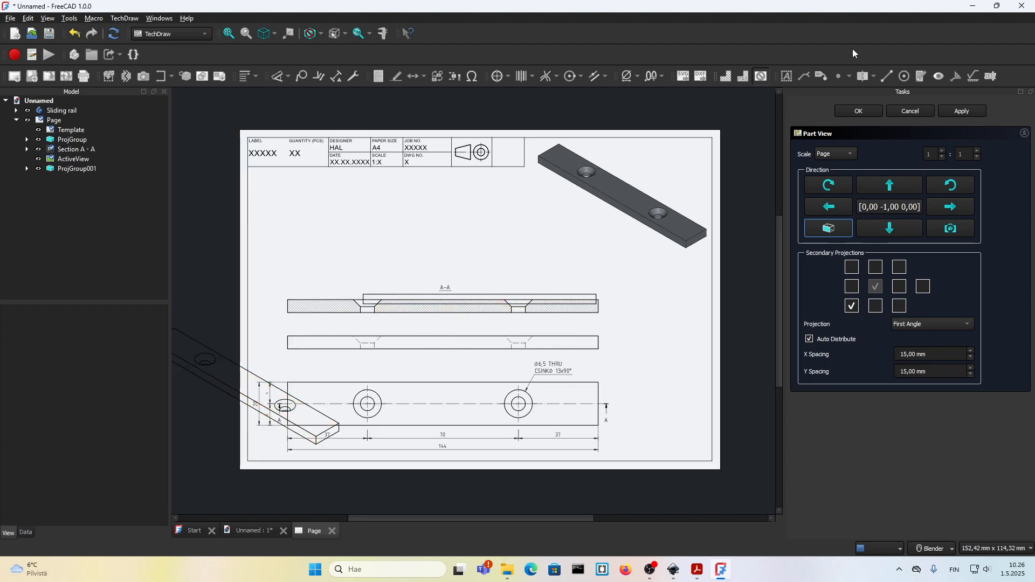
{"action": "left_click", "coordinate": [858, 111]}
{"action": "scroll", "coordinate": [492, 334], "scroll_direction": "down", "scroll_amount": 2}
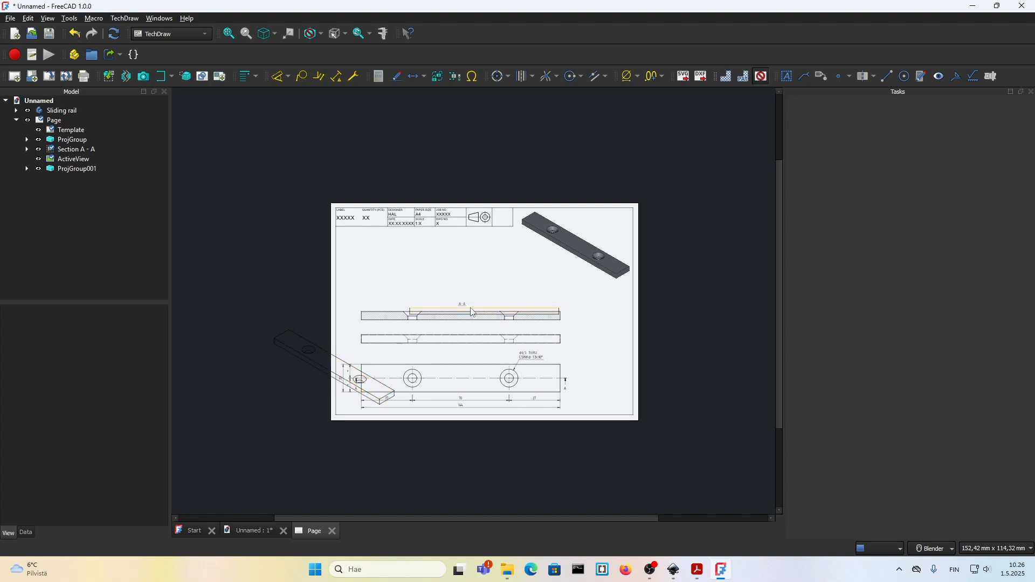
- Show the view frames, move the new front view above the sheet, and place its isometric projection beside the shaded image
{"action": "left_click", "coordinate": [761, 76]}
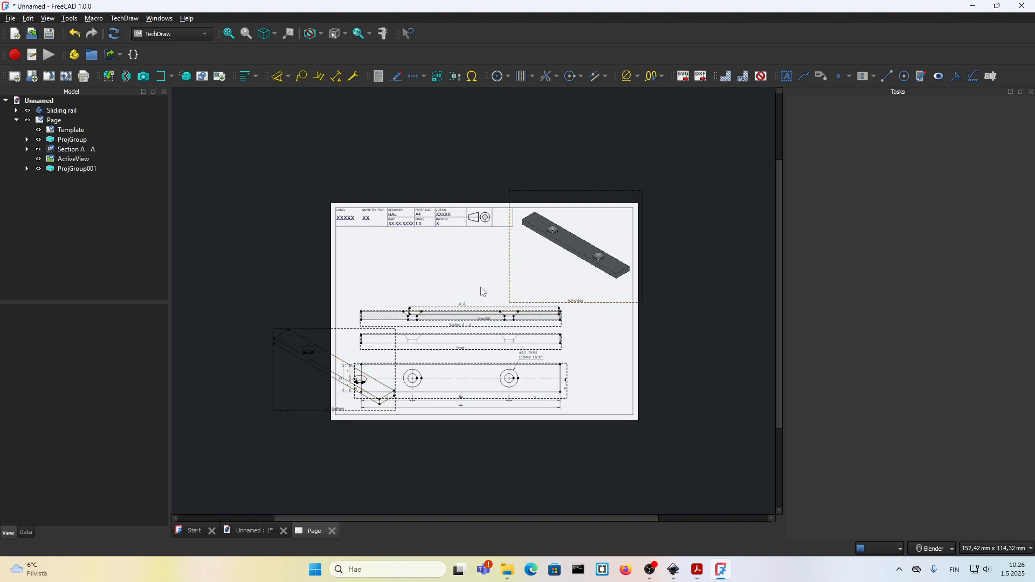
{"action": "scroll", "coordinate": [442, 318], "scroll_direction": "up", "scroll_amount": 1}
{"action": "left_click", "coordinate": [495, 318]}
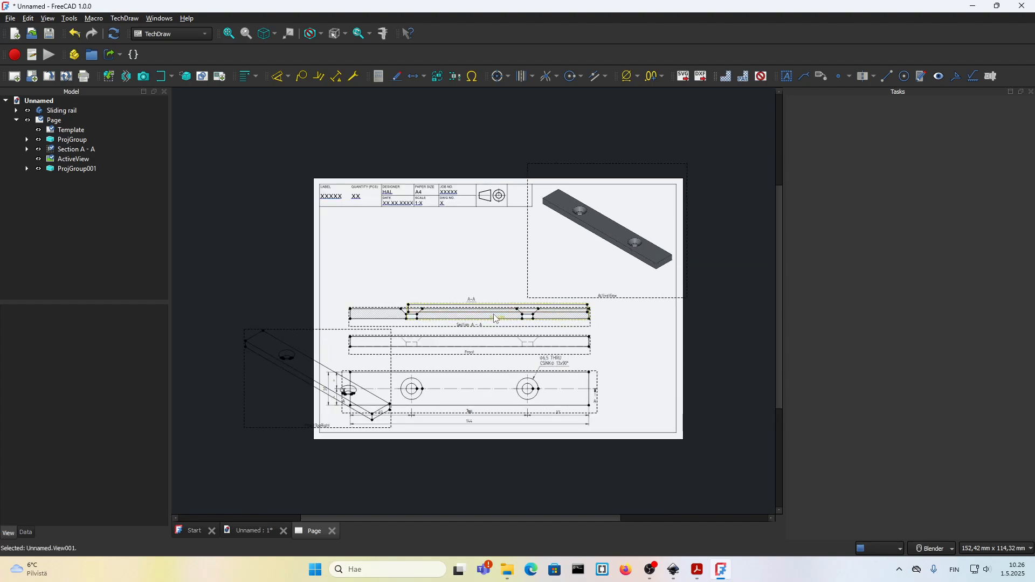
{"action": "left_click_drag", "start_coordinate": [497, 311], "coordinate": [476, 154]}
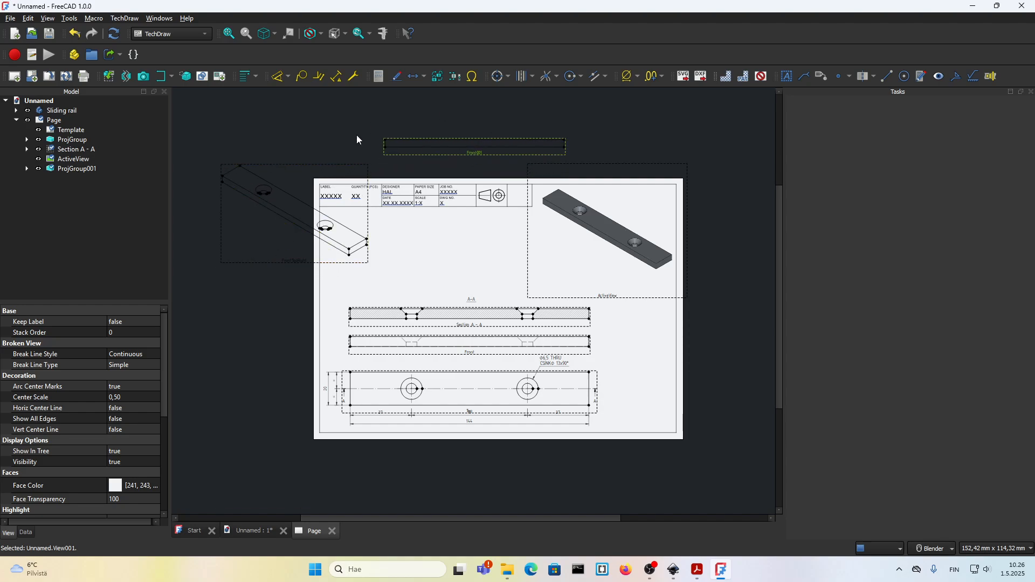
{"action": "left_click_drag", "start_coordinate": [356, 237], "coordinate": [583, 309]}
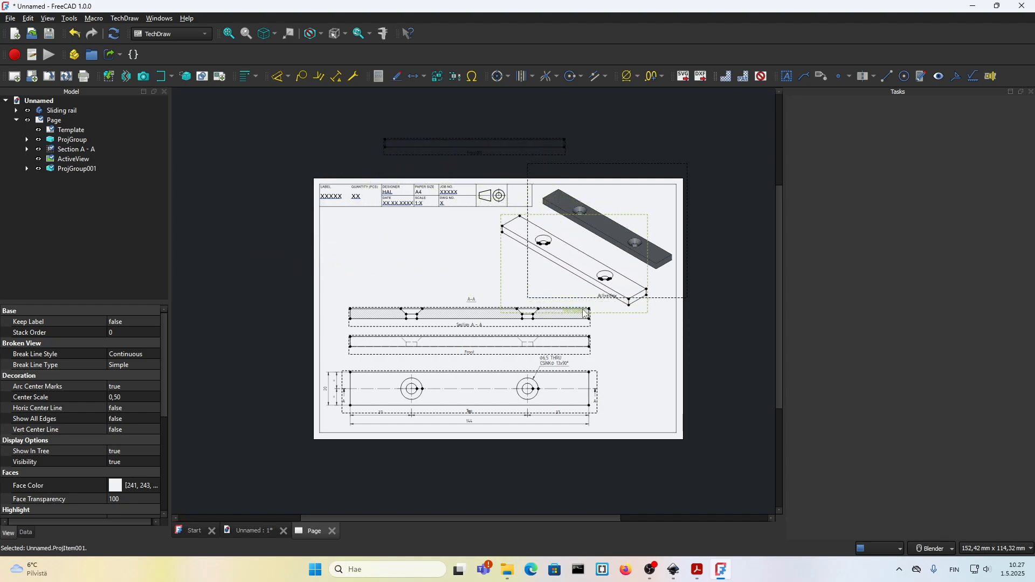
{"action": "left_click", "coordinate": [590, 140]}
{"action": "scroll", "coordinate": [555, 148], "scroll_direction": "up", "scroll_amount": 1}
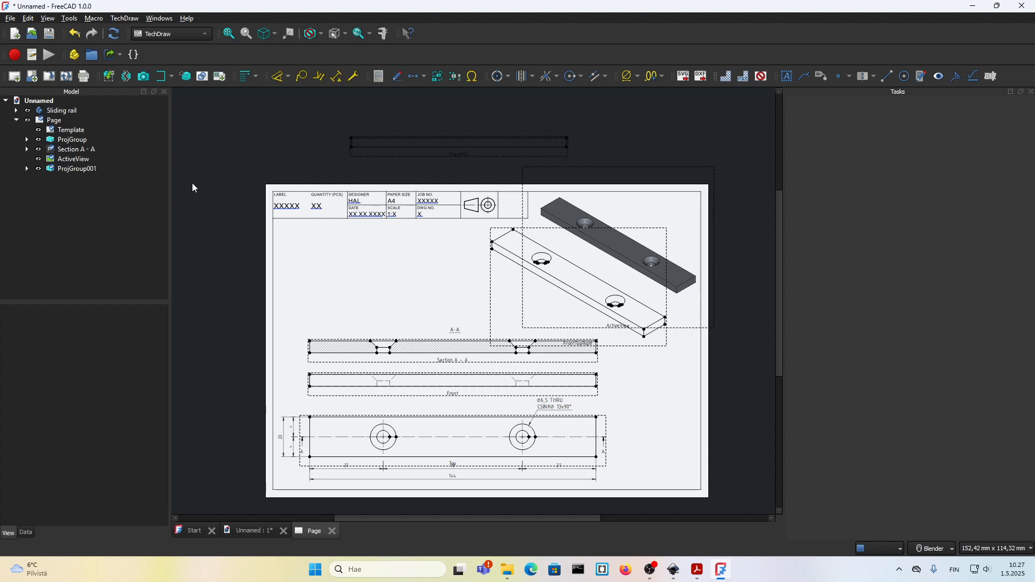
- Edit the new projection group and remove its isometric FrontTopRight projection
{"action": "double_click", "coordinate": [86, 169]}
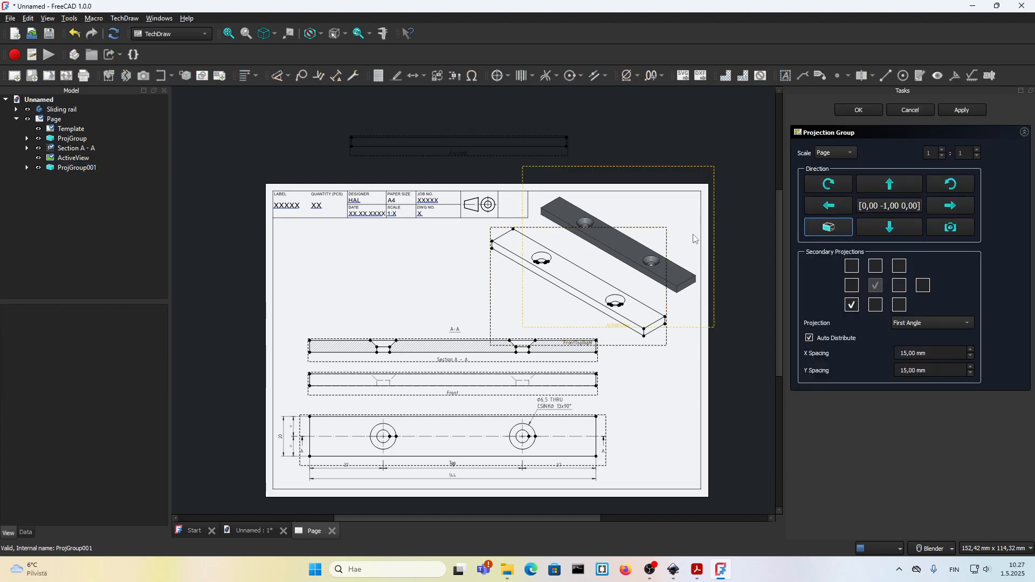
{"action": "left_click", "coordinate": [851, 305]}
- Bring the new view onto the sheet, orient it to the current 3D camera direction, and place it beside the shaded image
{"action": "left_click_drag", "start_coordinate": [447, 155], "coordinate": [446, 294]}
{"action": "scroll", "coordinate": [446, 296], "scroll_direction": "up", "scroll_amount": 2}
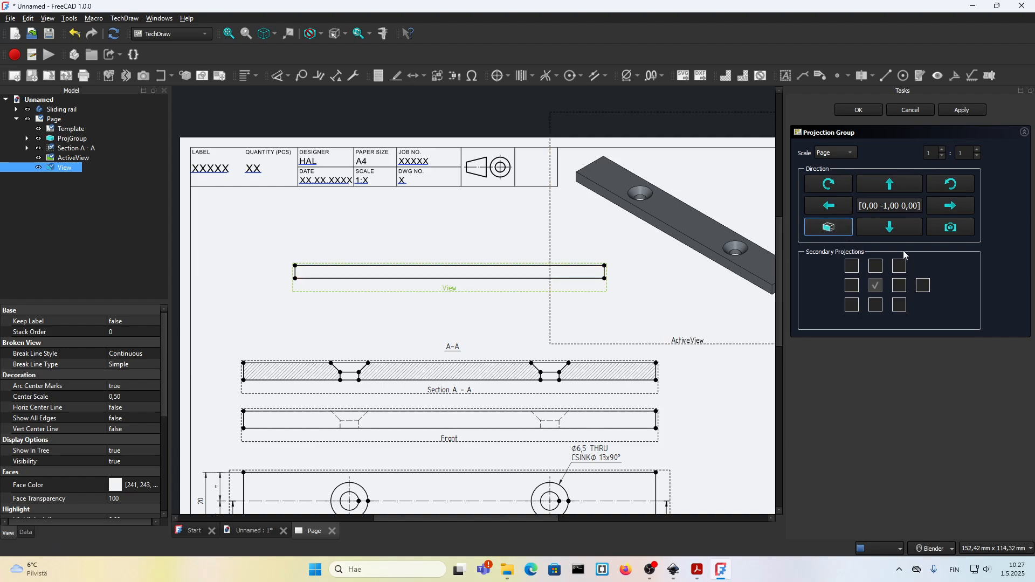
{"action": "left_click", "coordinate": [953, 232]}
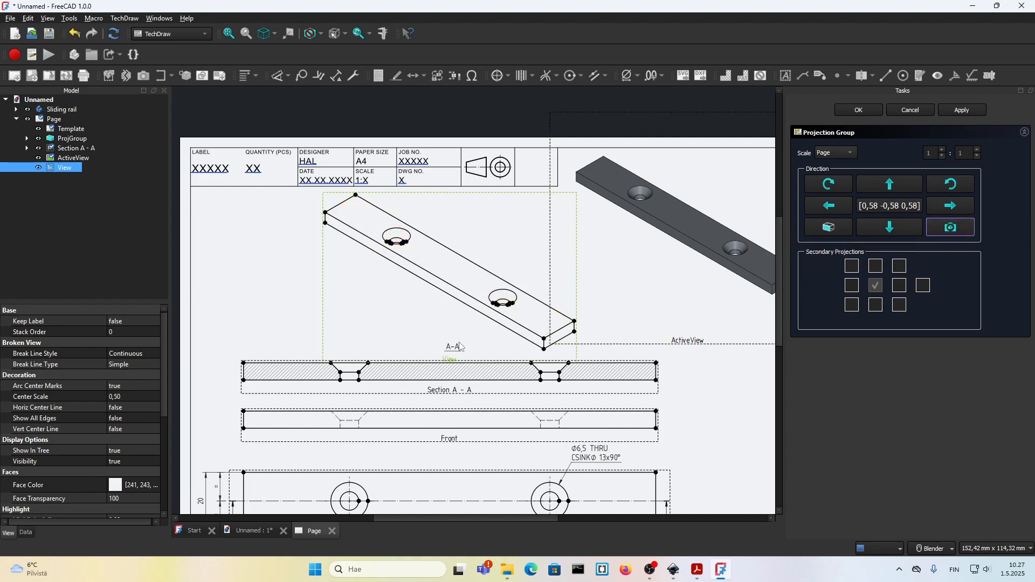
{"action": "mouse_move", "coordinate": [335, 307]}
{"action": "left_mouse_down"}
{"action": "mouse_move", "coordinate": [399, 293]}
{"action": "mouse_move", "coordinate": [511, 325]}
{"action": "left_mouse_up"}
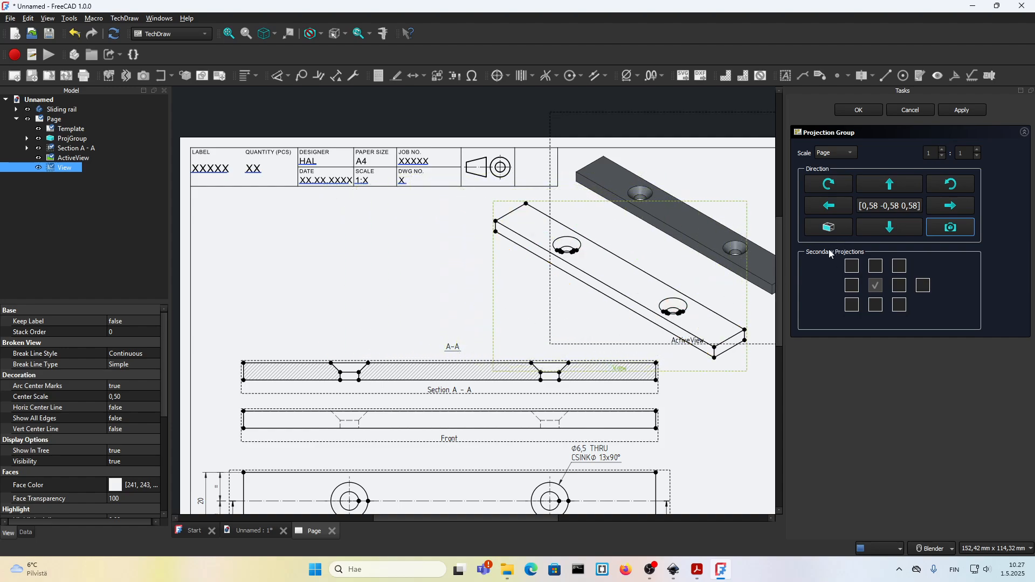
- Give the new isometric view a custom scale of 4:5 and confirm the projection settings
{"action": "left_click", "coordinate": [836, 153]}
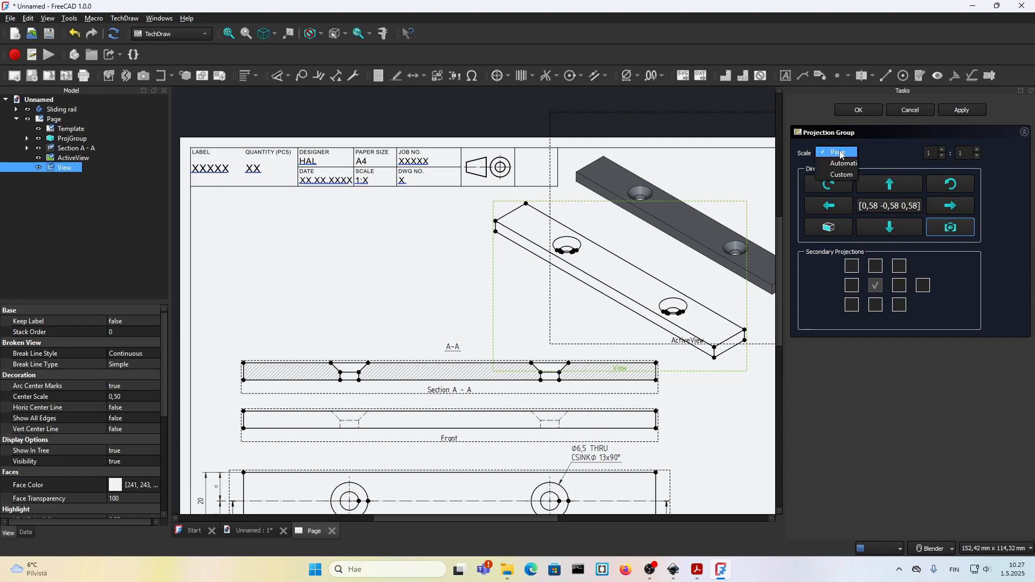
{"action": "left_click", "coordinate": [836, 176]}
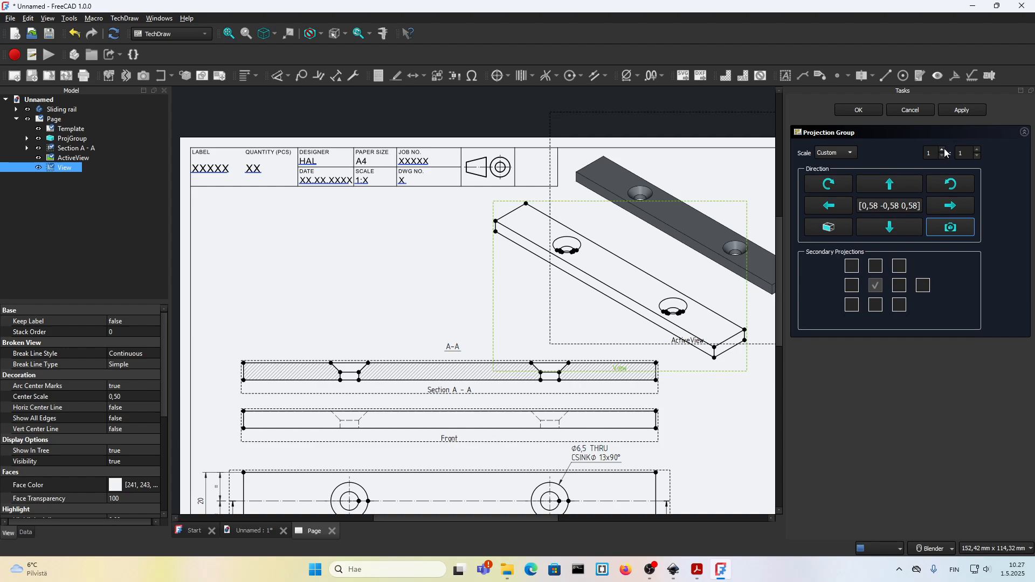
{"action": "left_click", "coordinate": [942, 150]}
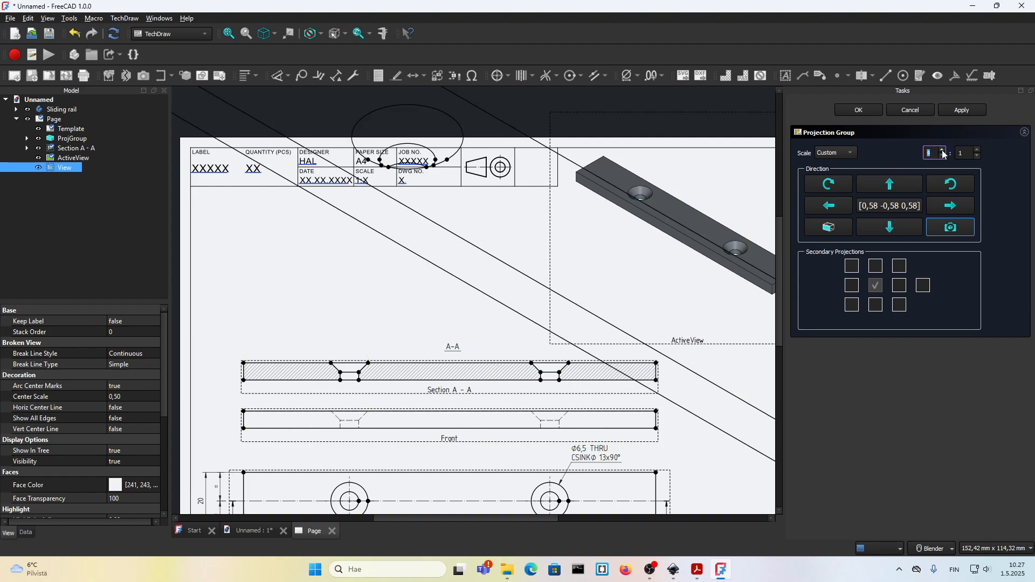
{"action": "left_click", "coordinate": [977, 150]}
{"action": "left_click", "coordinate": [977, 150]}
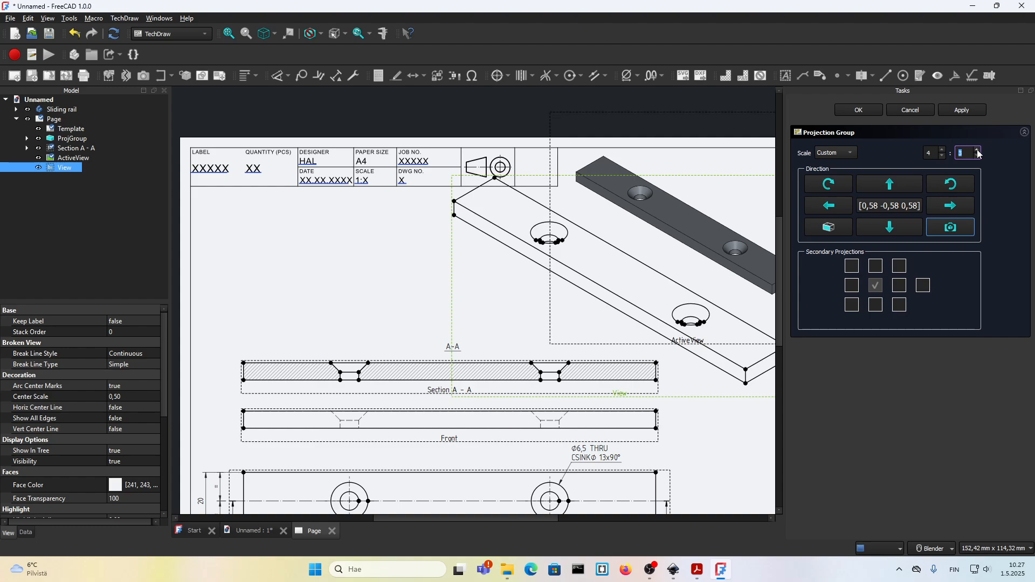
{"action": "left_click", "coordinate": [977, 150]}
{"action": "left_click", "coordinate": [977, 150]}
{"action": "left_click", "coordinate": [859, 110]}
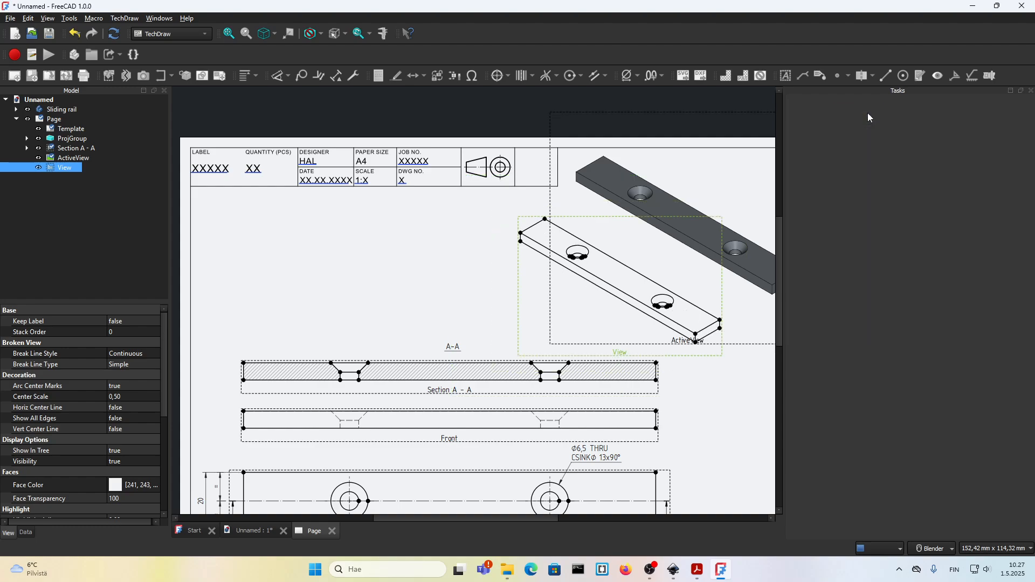
- Shift the isometric line view slightly toward the shaded image and hide the view frames on the page
{"action": "left_click_drag", "start_coordinate": [696, 352], "coordinate": [715, 351]}
{"action": "left_click", "coordinate": [384, 228]}
{"action": "scroll", "coordinate": [386, 232], "scroll_direction": "down", "scroll_amount": 1}
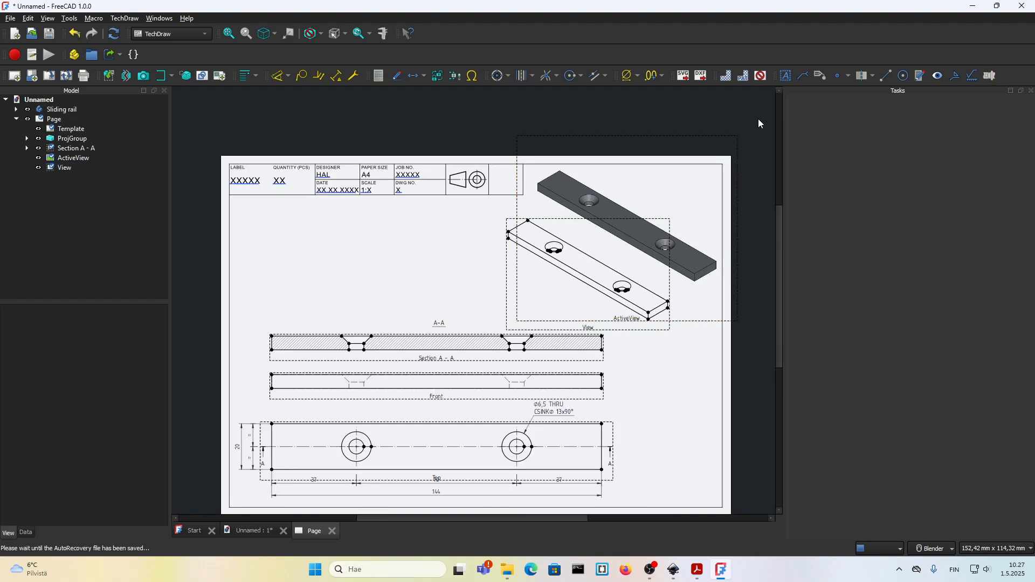
{"action": "left_click", "coordinate": [761, 75]}
{"action": "scroll", "coordinate": [482, 306], "scroll_direction": "down", "scroll_amount": 2}
{"action": "scroll", "coordinate": [482, 306], "scroll_direction": "up", "scroll_amount": 1}
- Move the front and top projection group up the sheet, closer to the Section A-A view
{"action": "left_click", "coordinate": [480, 341]}
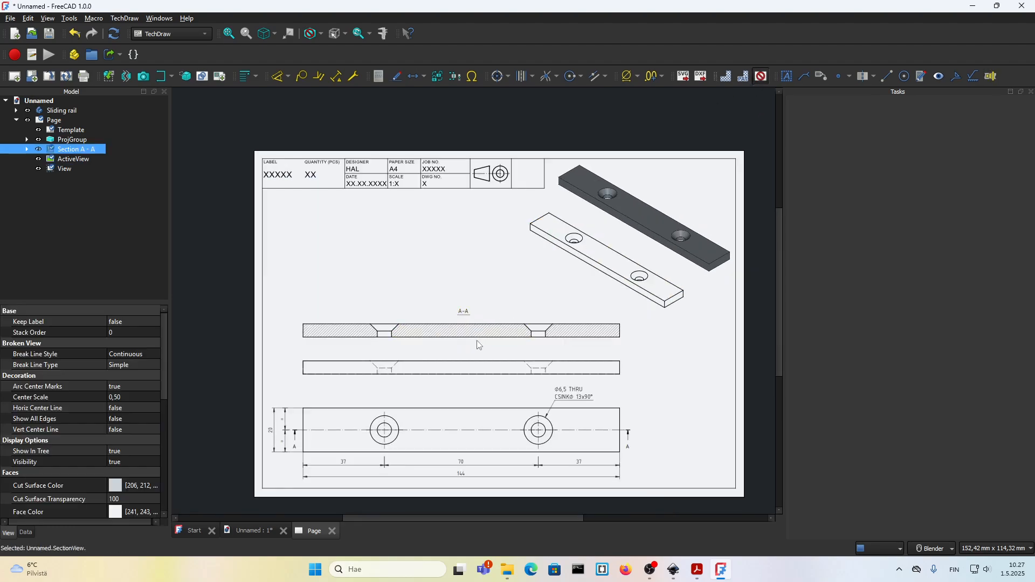
{"action": "left_click_drag", "start_coordinate": [471, 379], "coordinate": [459, 343]}
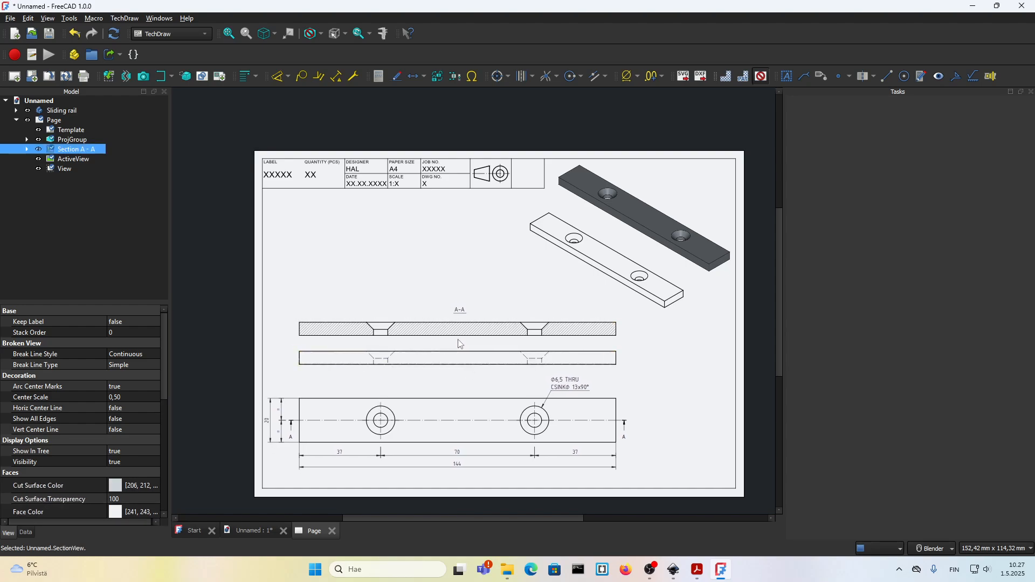
{"action": "scroll", "coordinate": [464, 291], "scroll_direction": "up", "scroll_amount": 3}
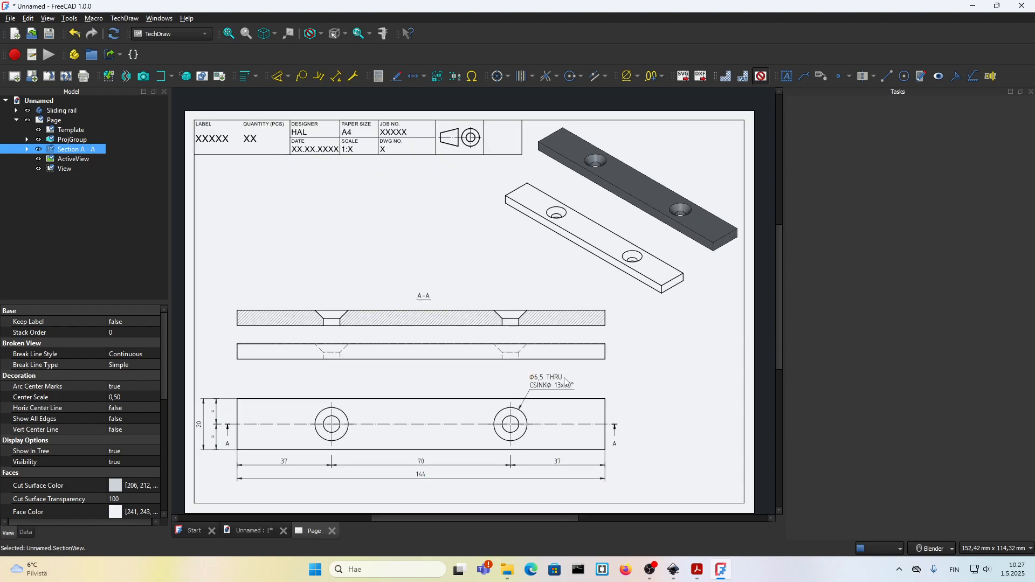
- Nudge the Section A-A view slightly farther above the front view and clear the selection
{"action": "scroll", "coordinate": [531, 418], "scroll_direction": "up", "scroll_amount": 1}
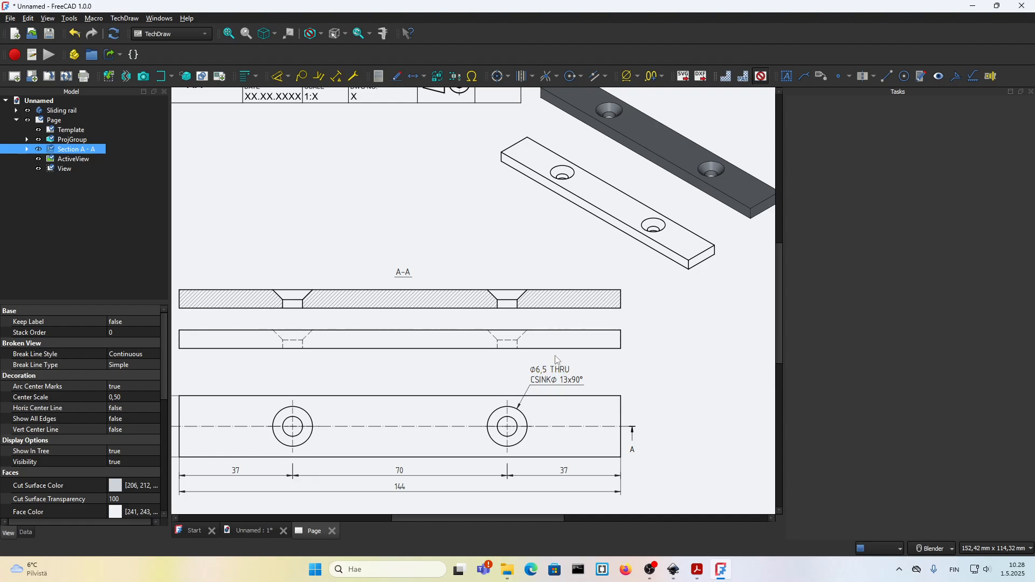
{"action": "scroll", "coordinate": [548, 376], "scroll_direction": "down", "scroll_amount": 1}
{"action": "scroll", "coordinate": [442, 324], "scroll_direction": "up", "scroll_amount": 1}
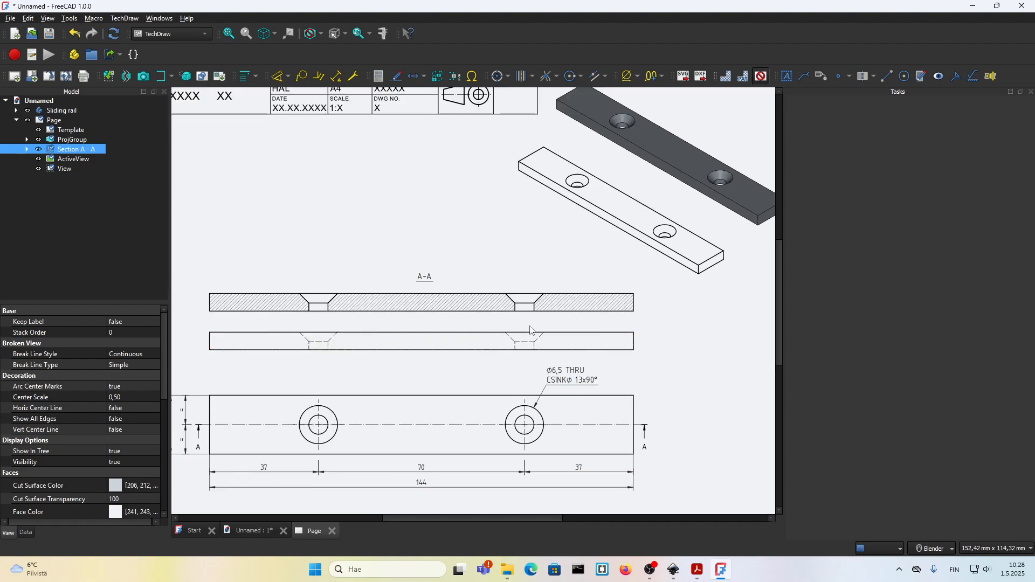
{"action": "scroll", "coordinate": [534, 332], "scroll_direction": "down", "scroll_amount": 1}
{"action": "scroll", "coordinate": [531, 332], "scroll_direction": "up", "scroll_amount": 1}
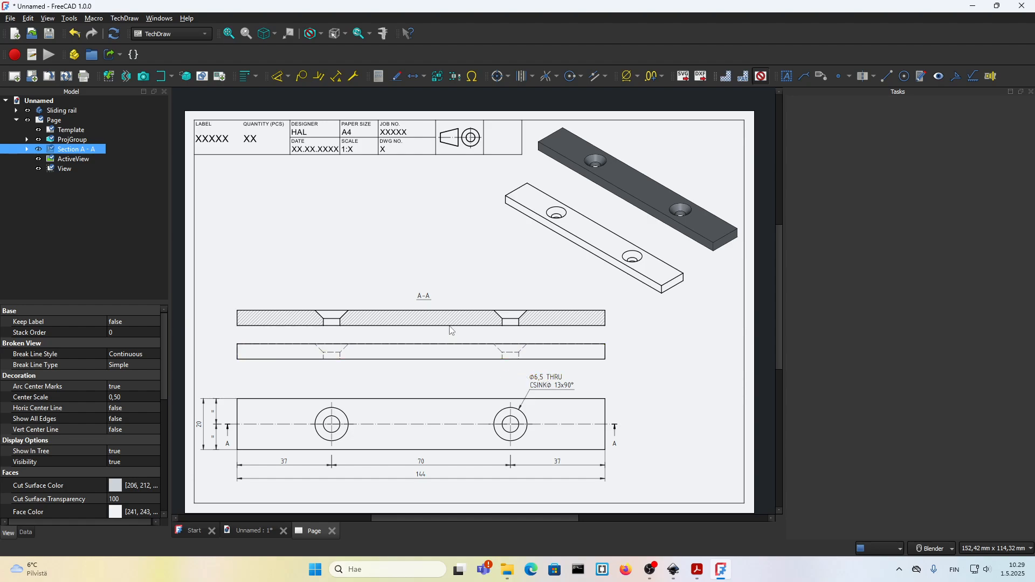
{"action": "left_click_drag", "start_coordinate": [425, 334], "coordinate": [428, 332]}
{"action": "left_click", "coordinate": [416, 267]}
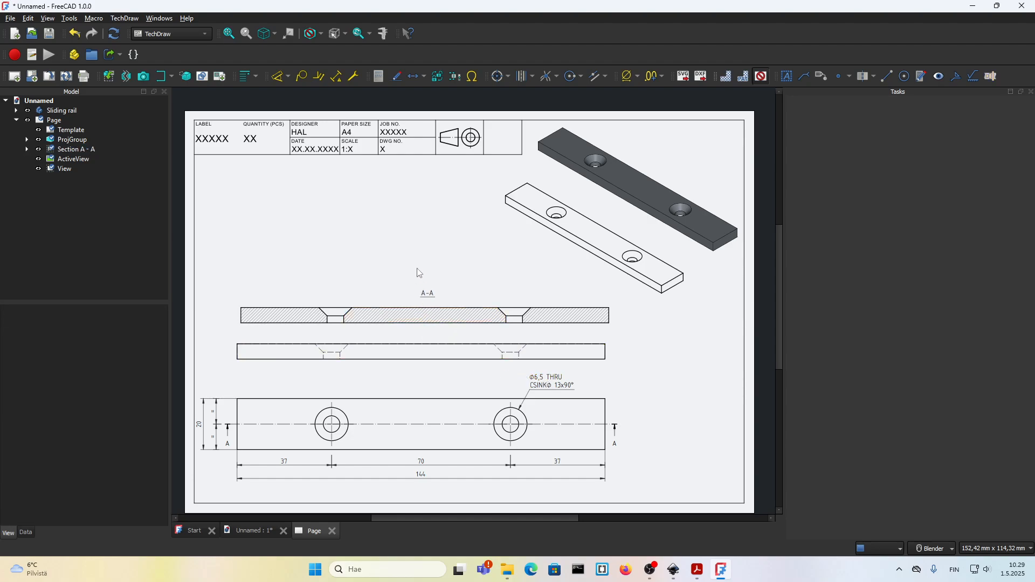